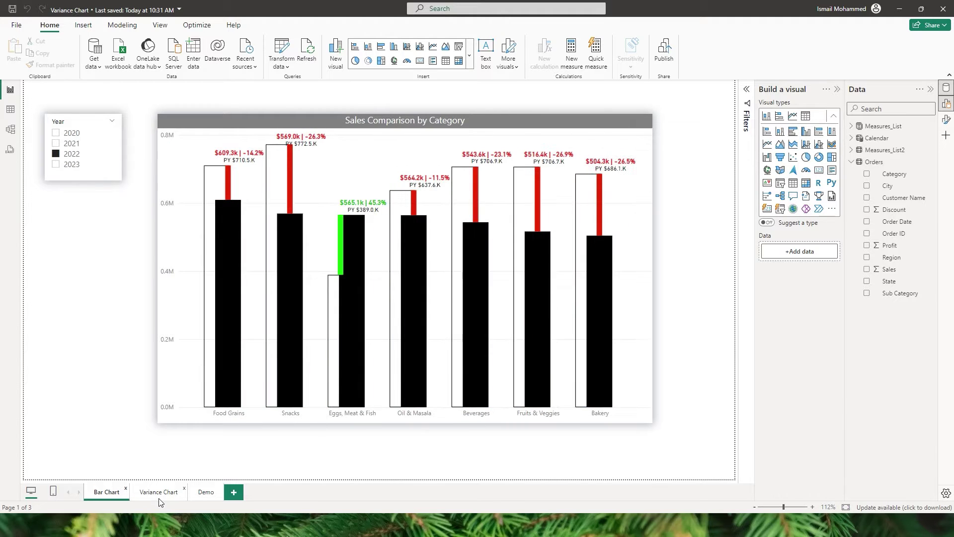
Compare the Variance Chart page with the Bar Chart page's previous-year and selected-year sales columns by category
left_click(154, 494)
left_click(102, 493)
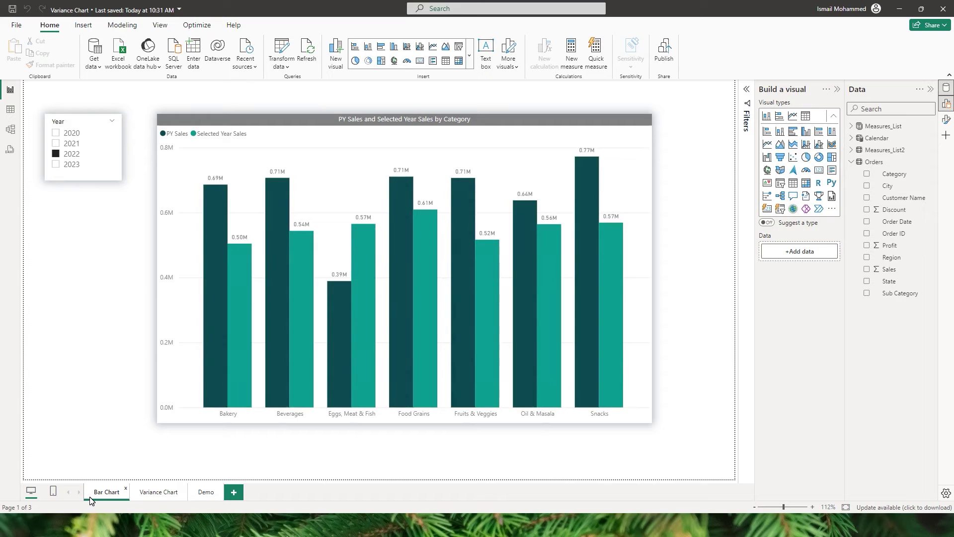
mouse_move(300, 225)
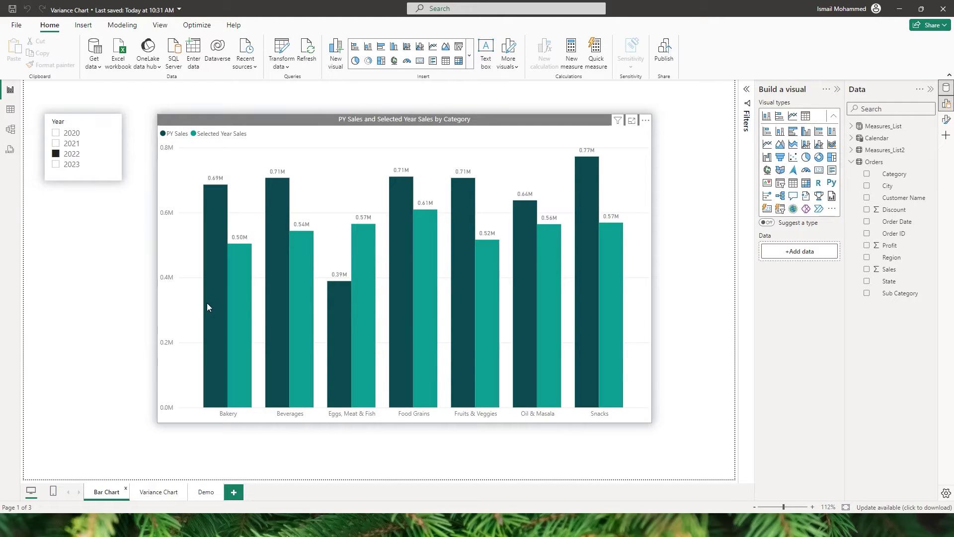
mouse_move(458, 302)
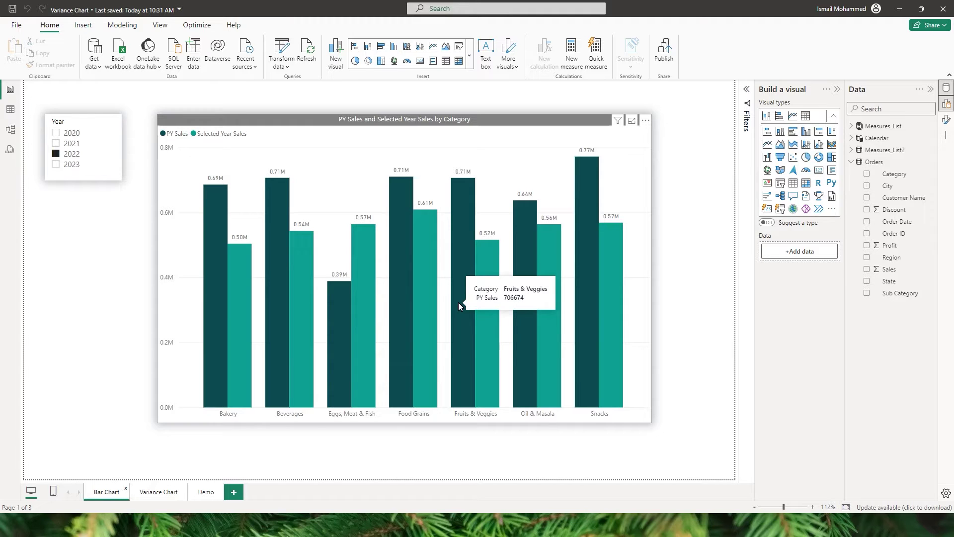
mouse_move(279, 247)
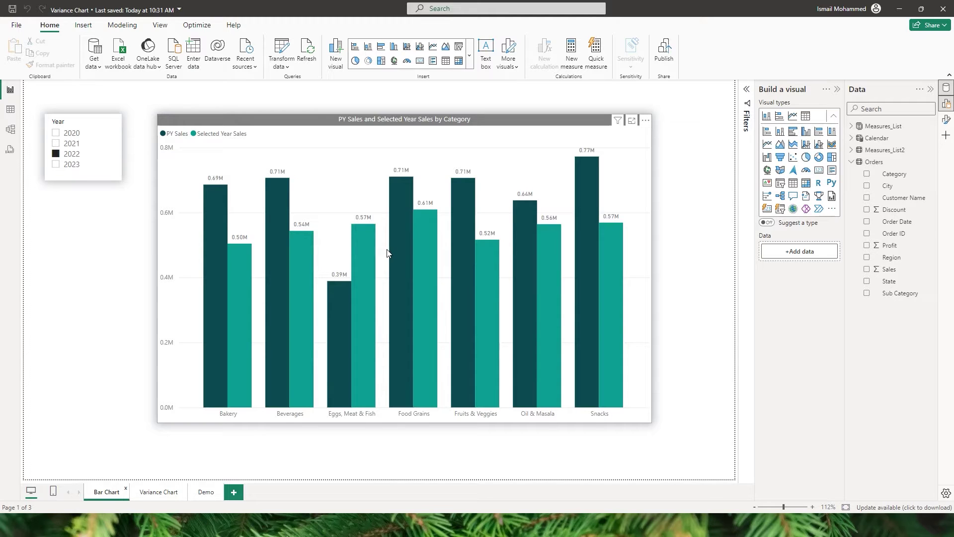
Examine the Orders and Calendar tables and their relationship in the data model, then return to the Demo report page
key("ctrl+Page_Down")
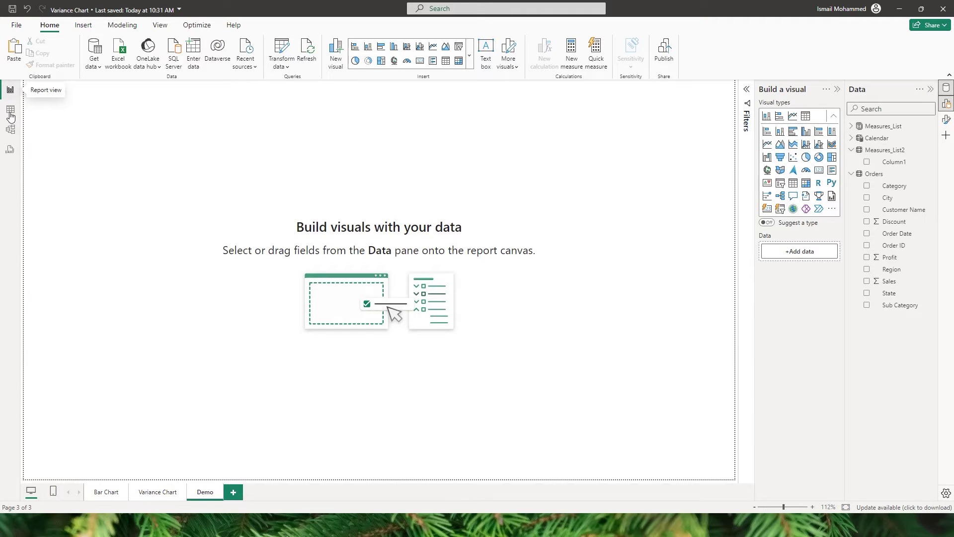
left_click(11, 130)
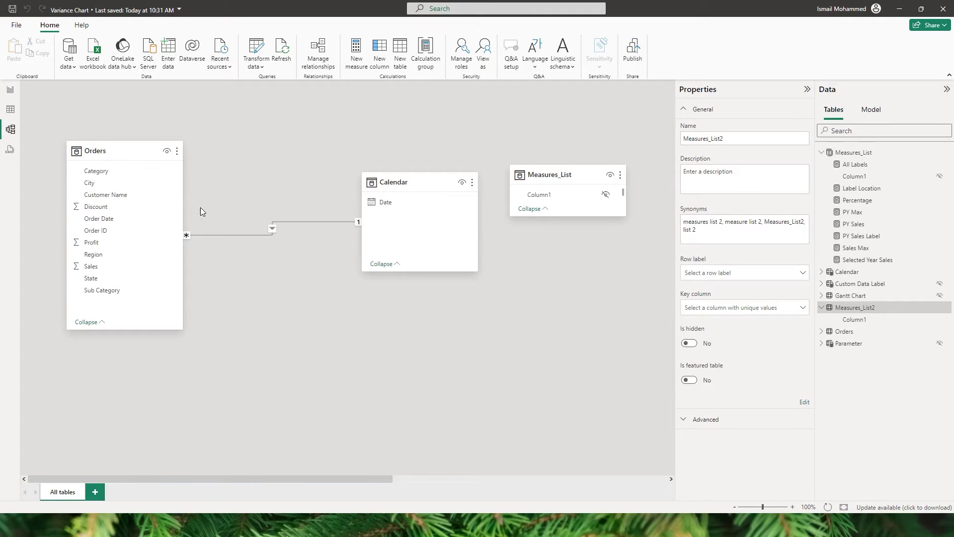
left_click(121, 166)
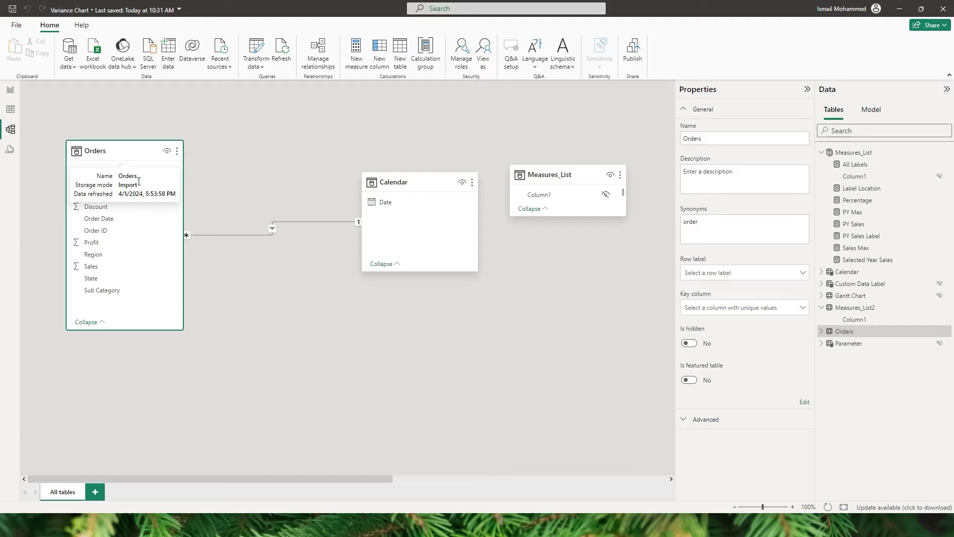
left_click(403, 188)
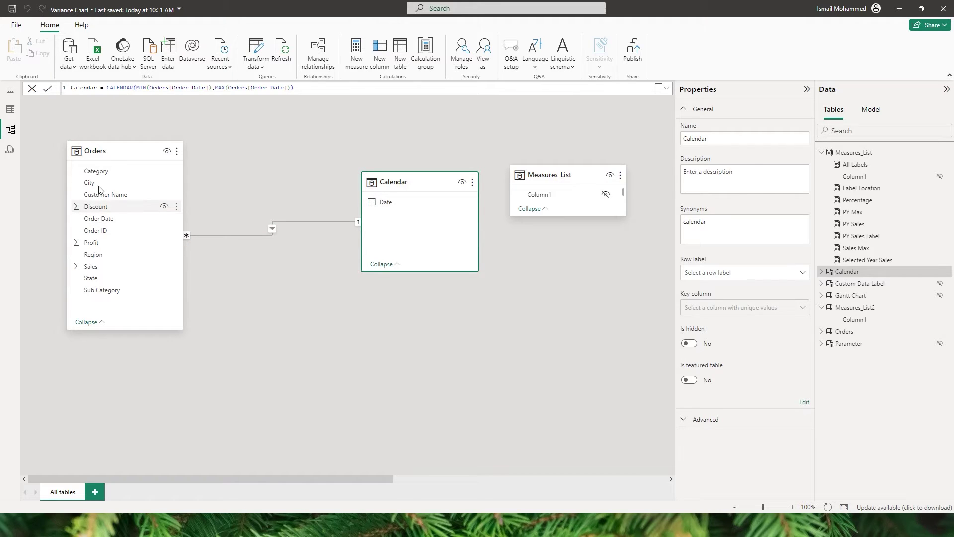
left_click(11, 91)
left_click(330, 157)
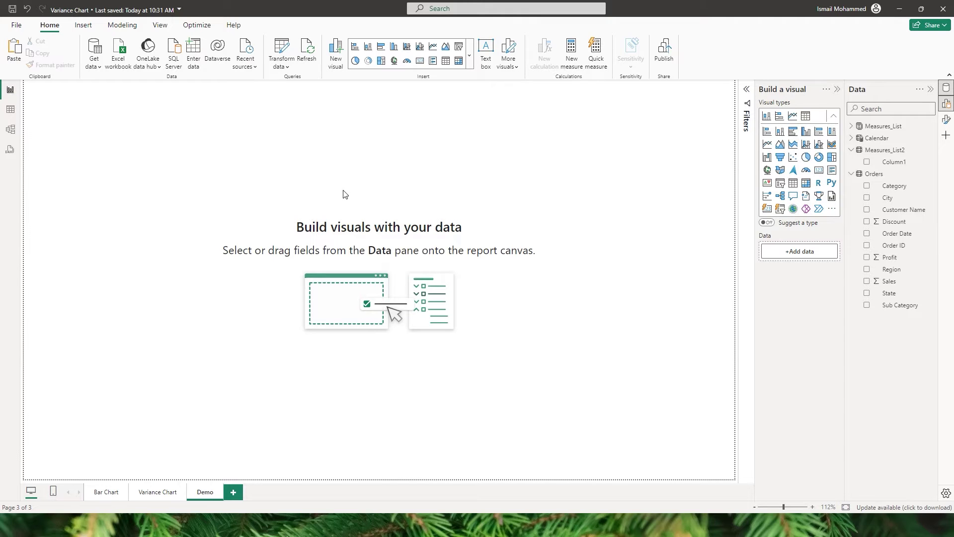
Copy the Year slicer from the Variance Chart page to the Demo page and keep the copies in sync
left_click(152, 493)
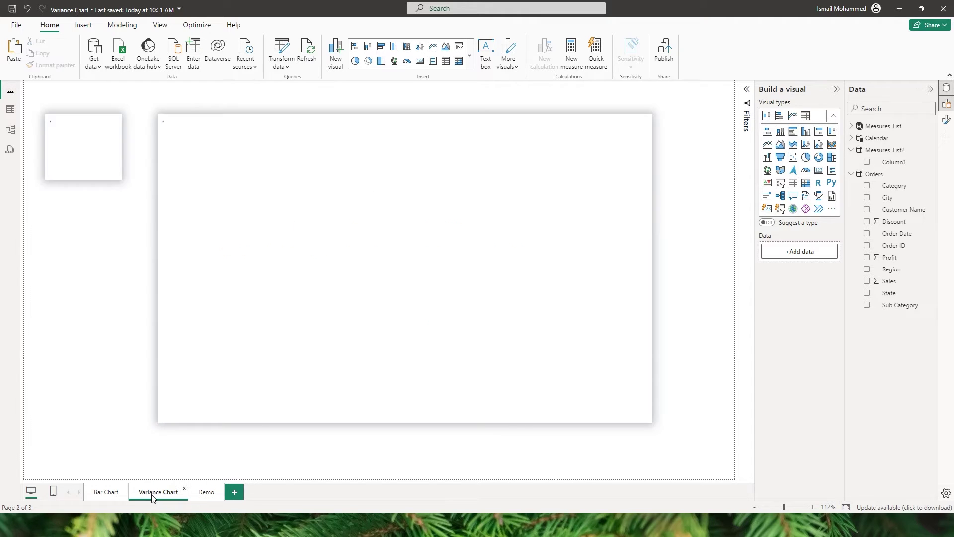
left_click(81, 122)
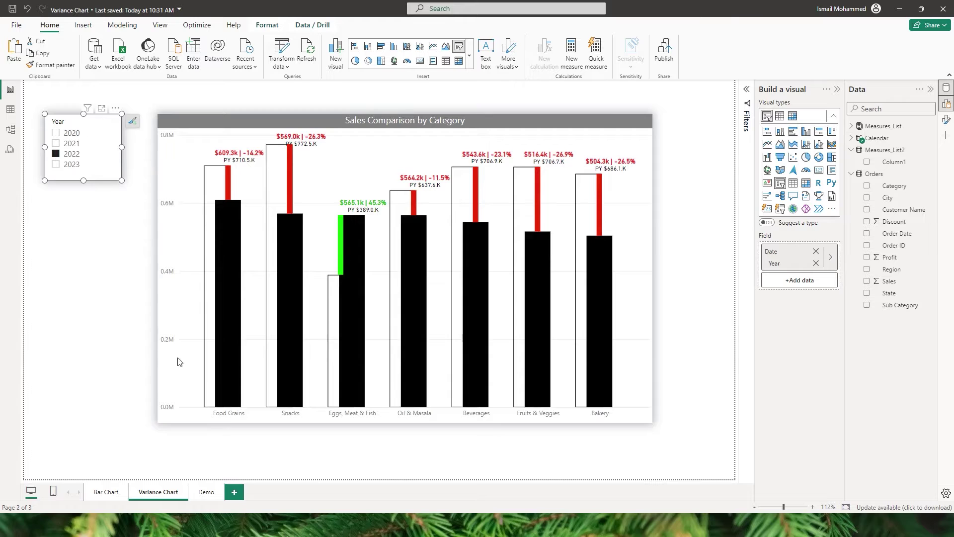
left_click(206, 492)
key("ctrl+v")
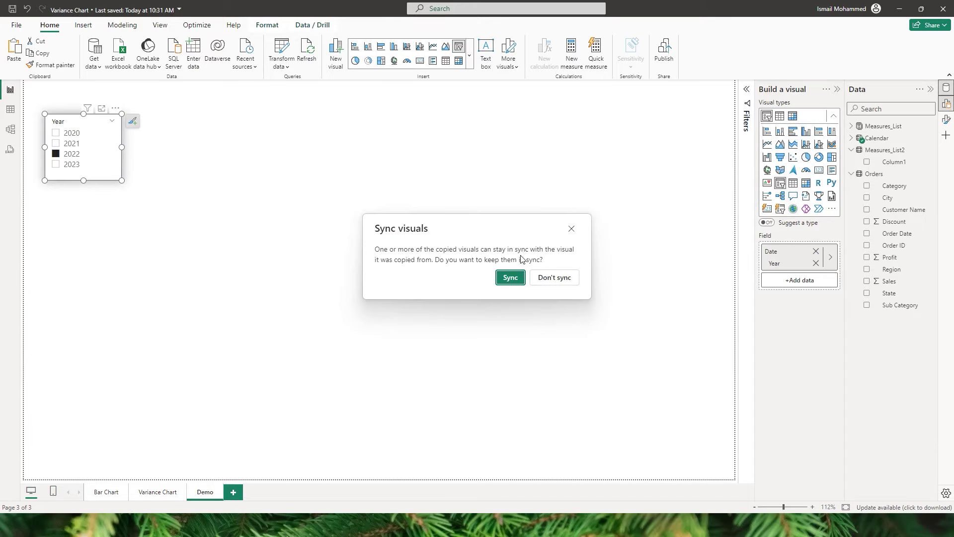
left_click(514, 276)
Add a large clustered column chart beside the Year slicer, with the Orders Category field on its X-axis
left_click(394, 46)
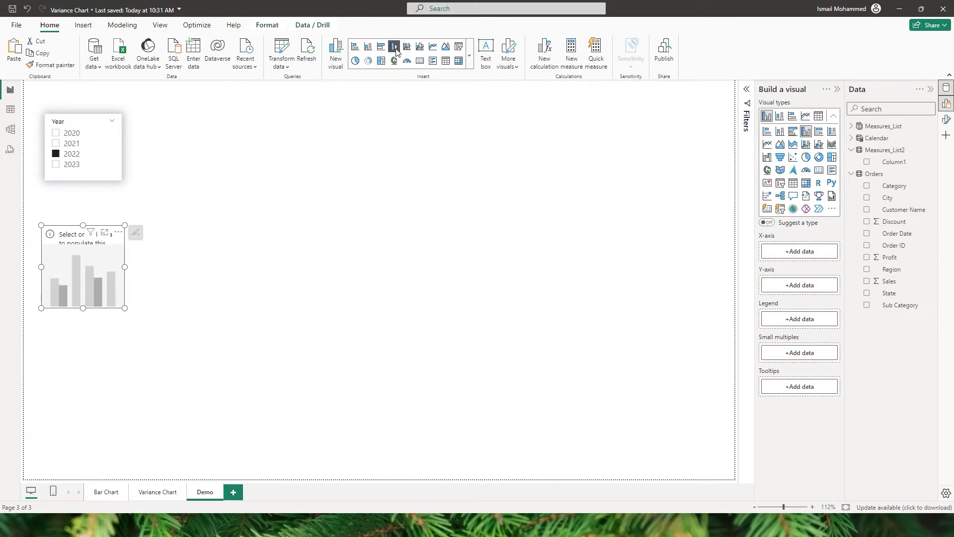
left_click_drag(103, 271, 260, 165)
left_click_drag(282, 203, 608, 378)
left_click(869, 185)
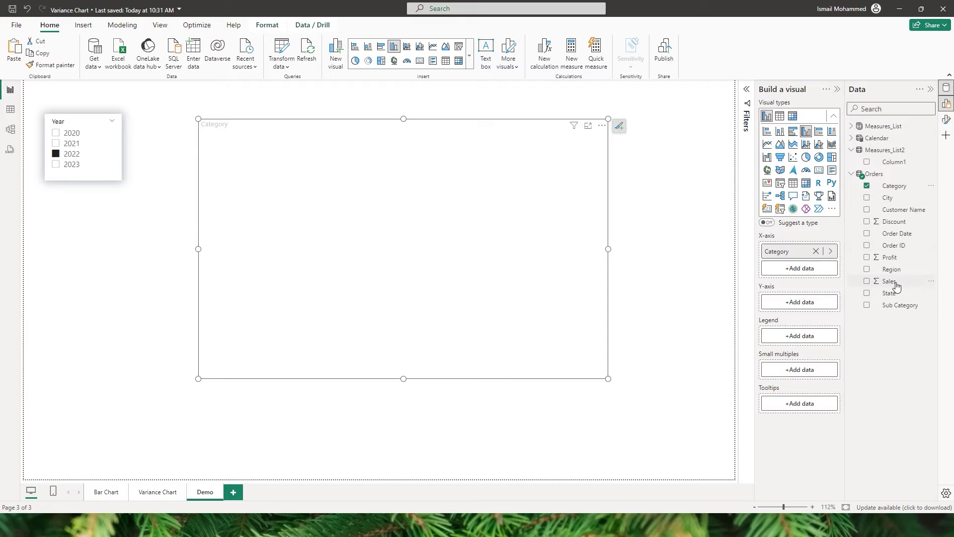
Create the measure Selected_Year_Sales = CALCULATE(SUM(Orders[Sales])) in the Measures_List2 table
left_click(931, 149)
left_click(381, 105)
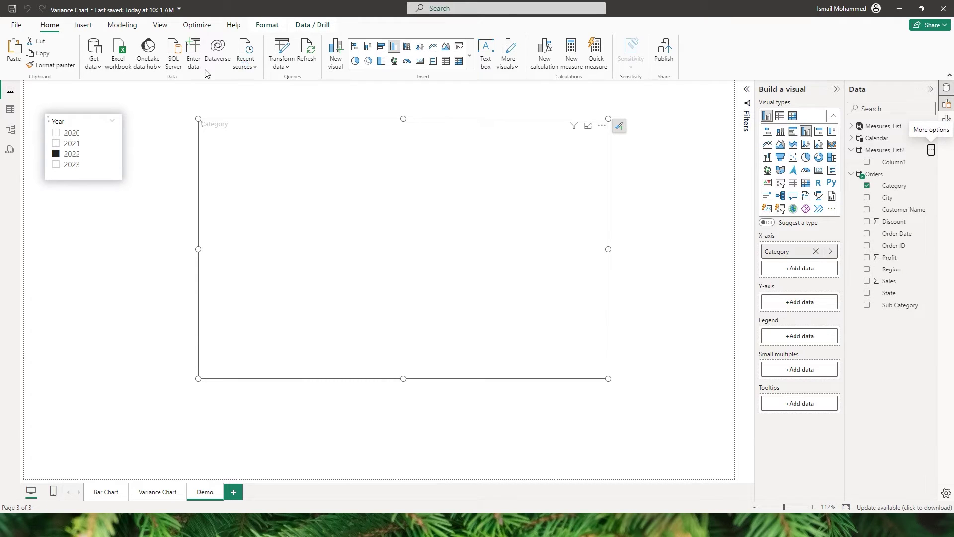
left_click_drag(124, 99, 73, 94)
type("Selected_")
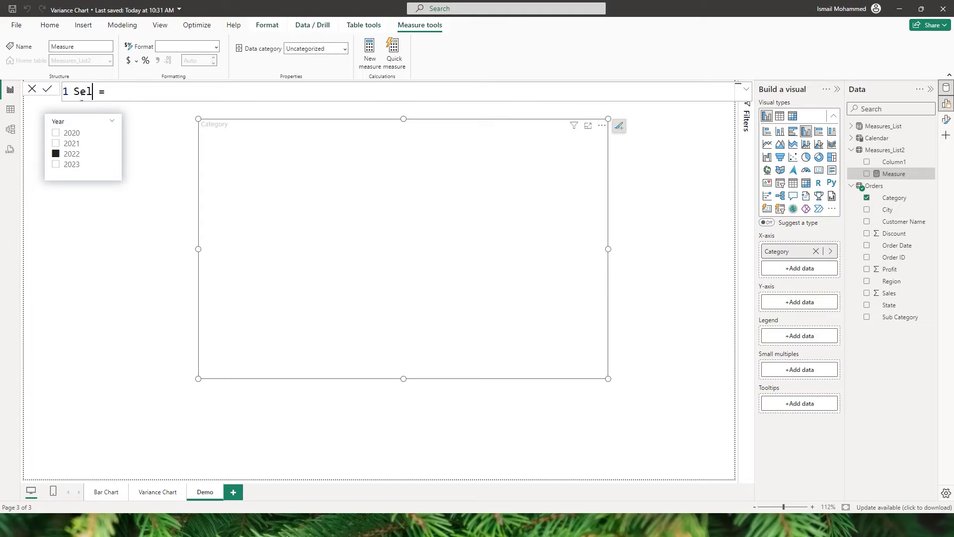
type("Year_Sales = ")
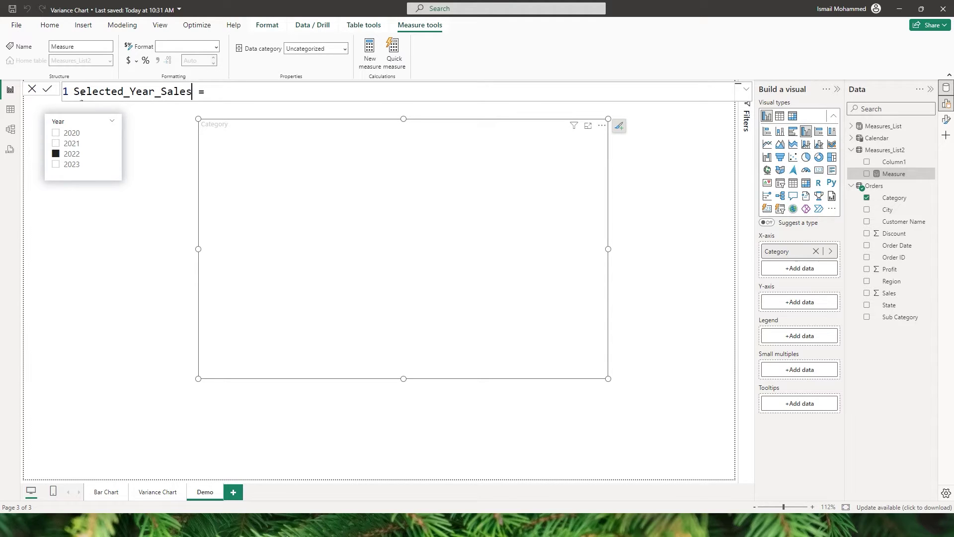
type("CALCULATE(SUM(sae")
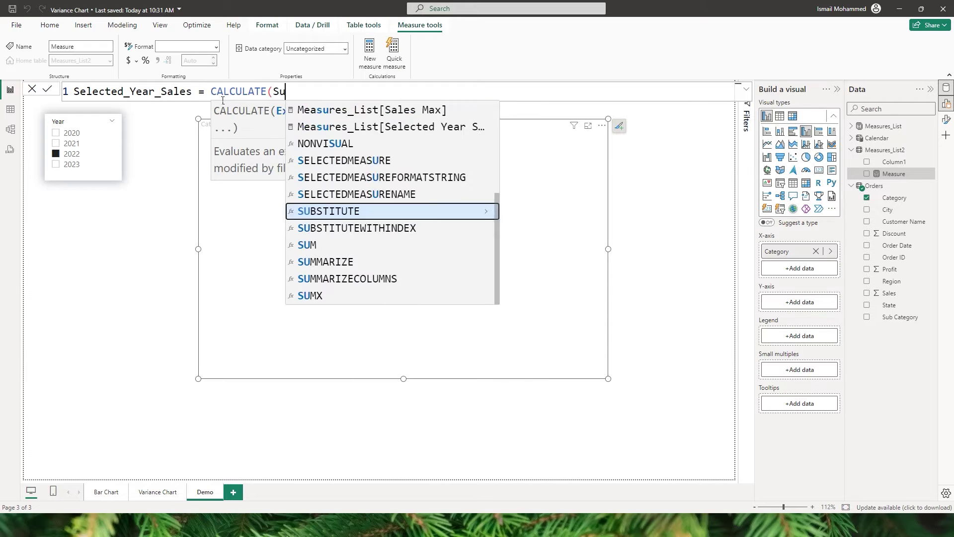
key("Tab")
type("))")
key("Return")
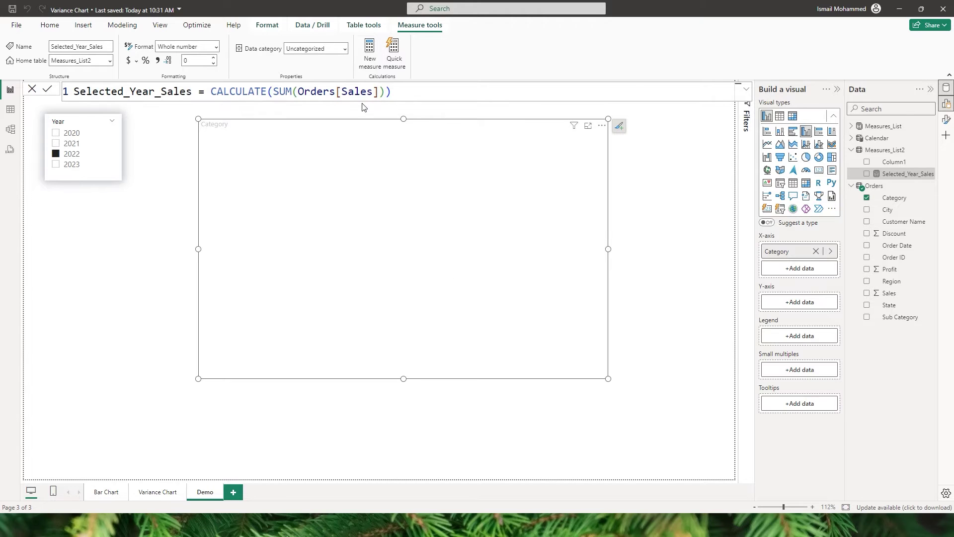
Delete Column1 from the Measures_List2 table
left_click(931, 163)
left_click(895, 237)
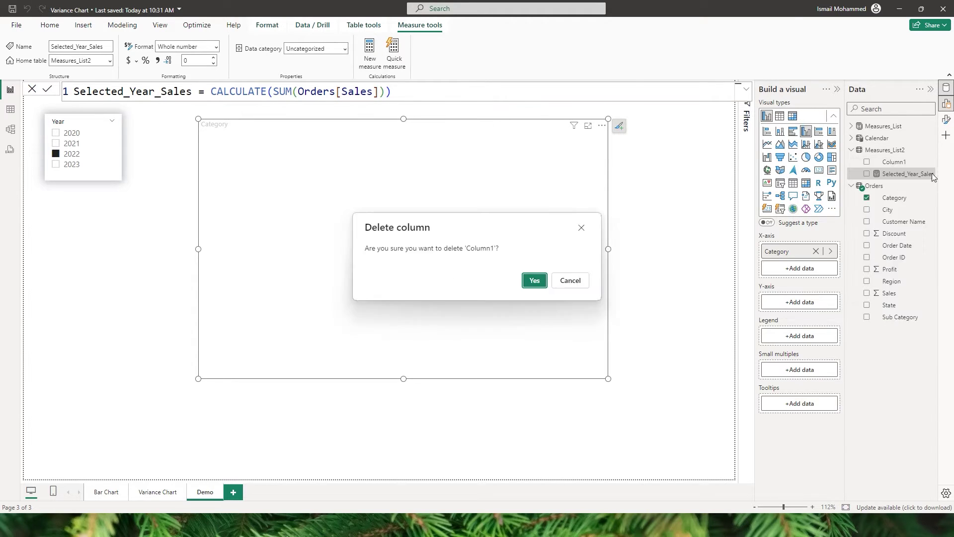
left_click(544, 282)
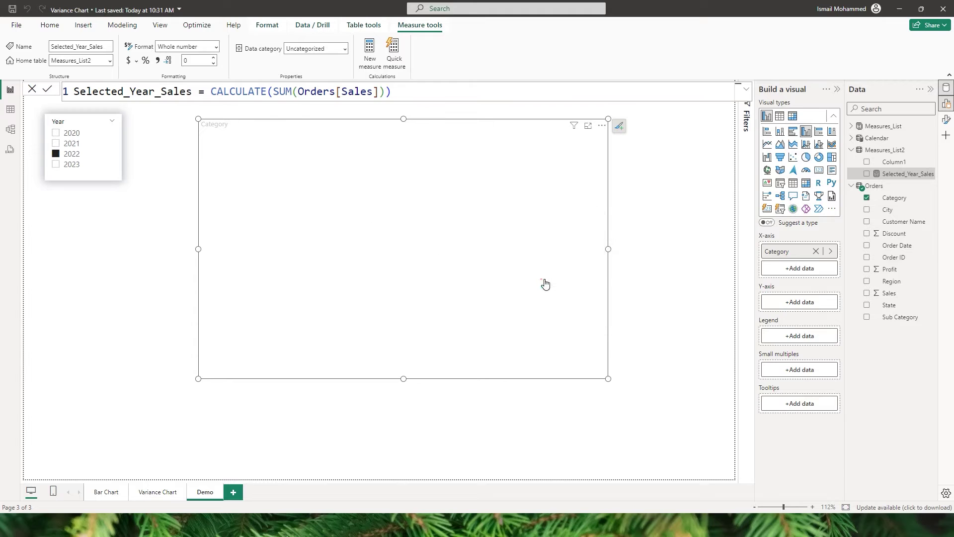
Start a PY_Sales measure in Measures_List2 that calculates [Selected_Year_Sales] filtered by SAMEPERIODLASTYEAR
right_click(892, 139)
left_click(892, 165)
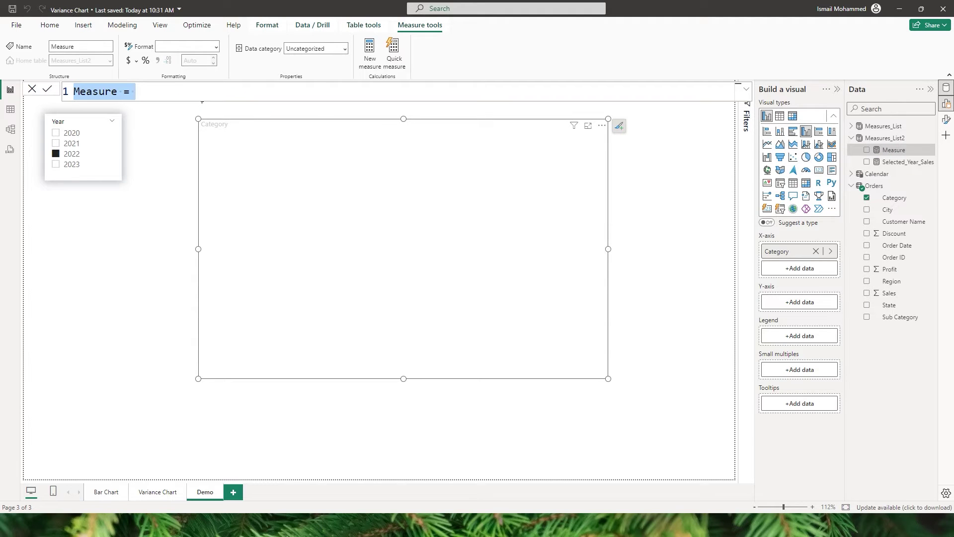
type("PY_Sales = CA")
key("Tab")
type("Sele")
key("Tab")
type(",Same")
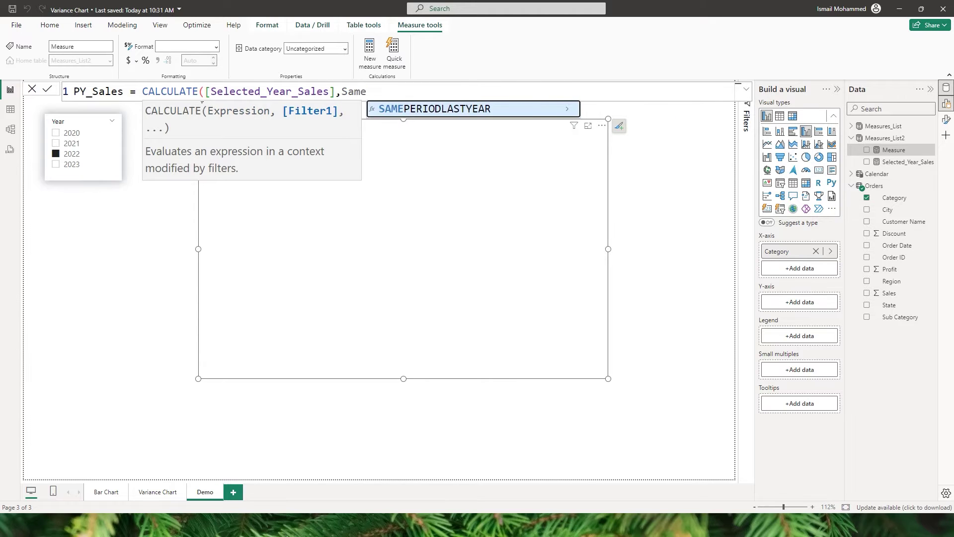
key("Tab")
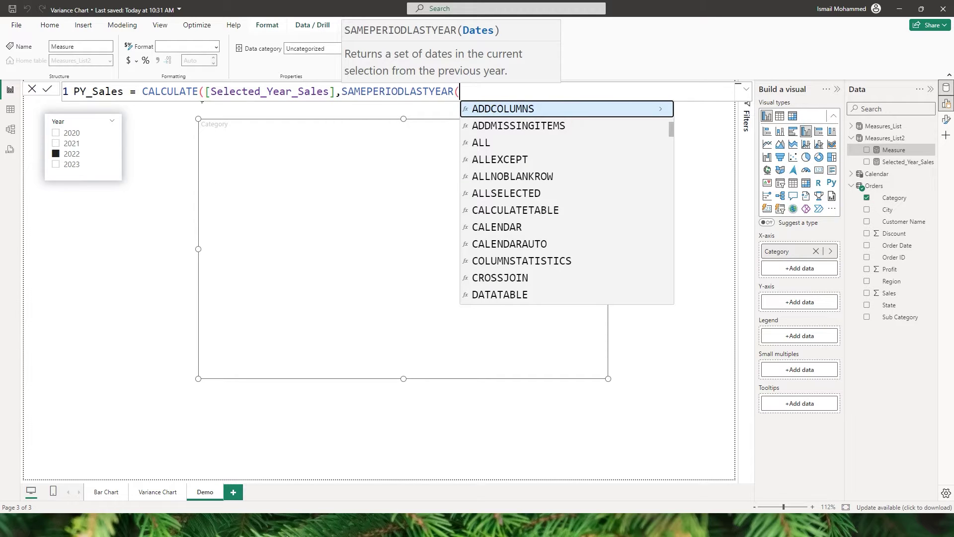
Complete the PY_Sales formula with 'Calendar'[Date] as the dates argument and commit the measure
type("Date")
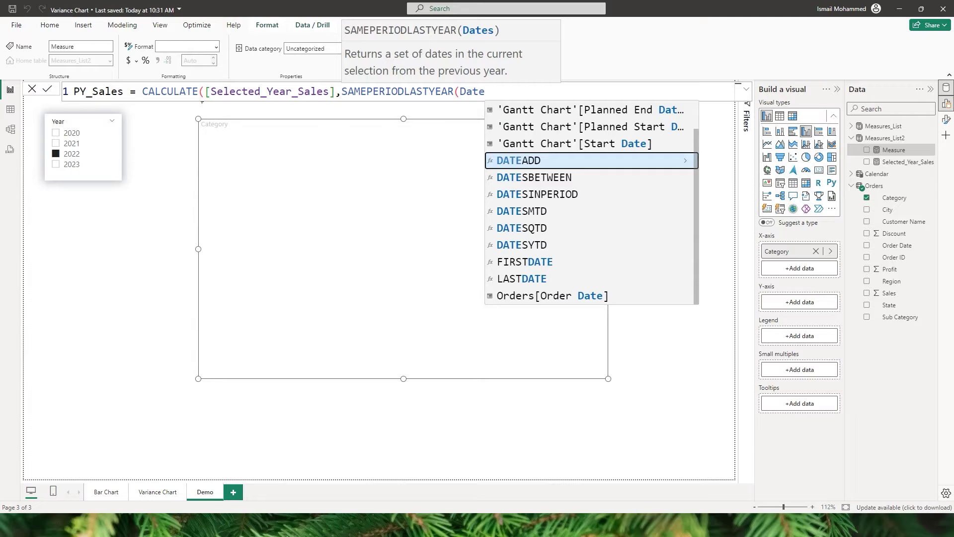
key("BackSpace")
key("BackSpace")
key("BackSpace")
key("BackSpace")
type("Cale")
key("Down")
key("Tab")
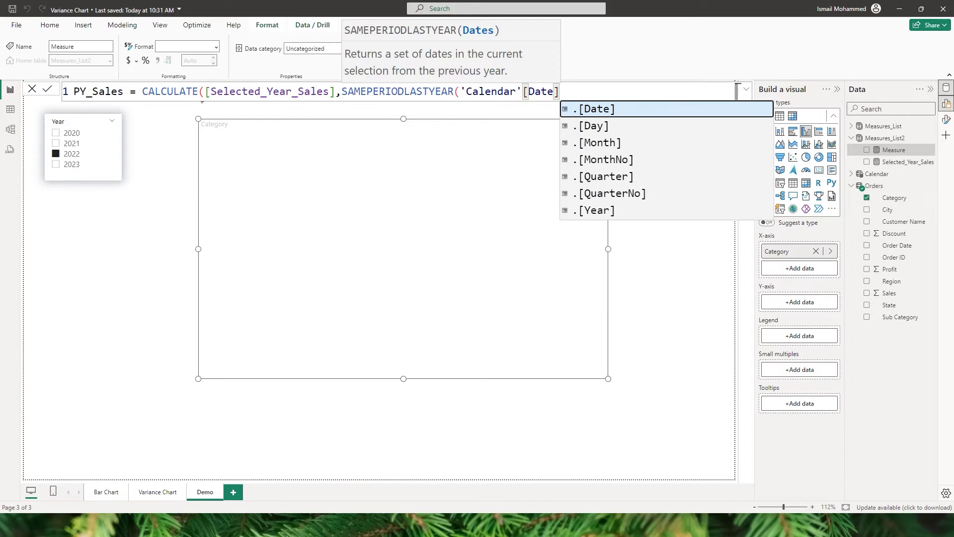
type("))")
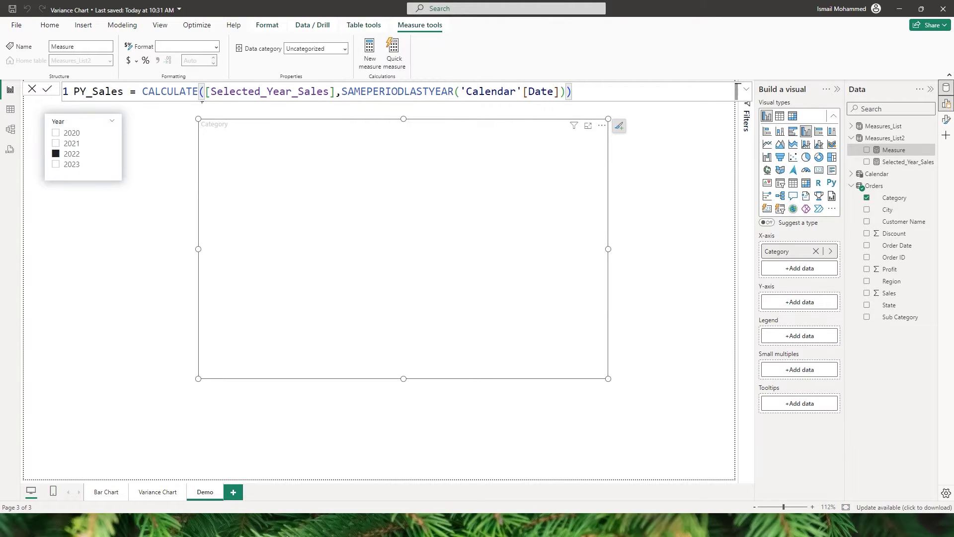
key("Return")
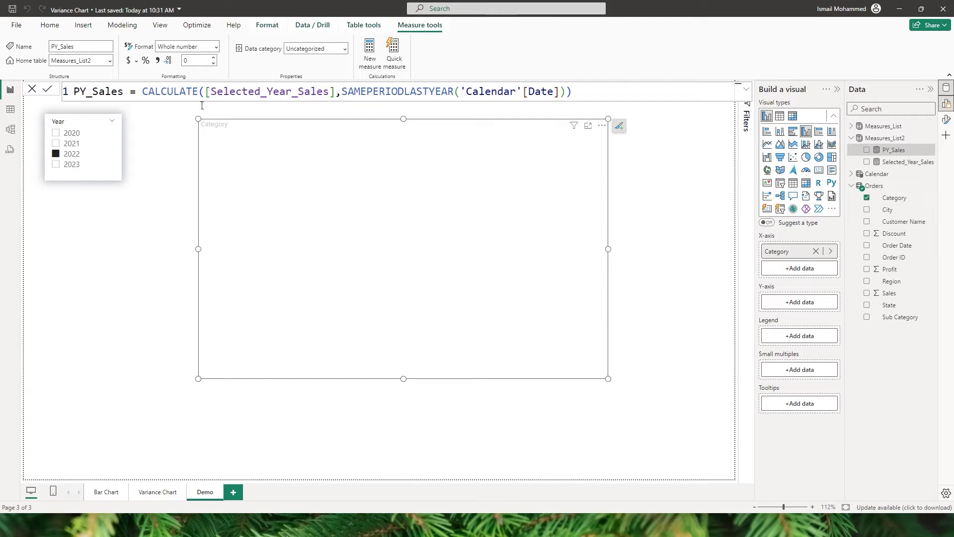
Add PY_Sales and Selected_Year_Sales to the column chart's Y-axis and sort its axis by Category in ascending order
left_click(867, 150)
left_click(868, 162)
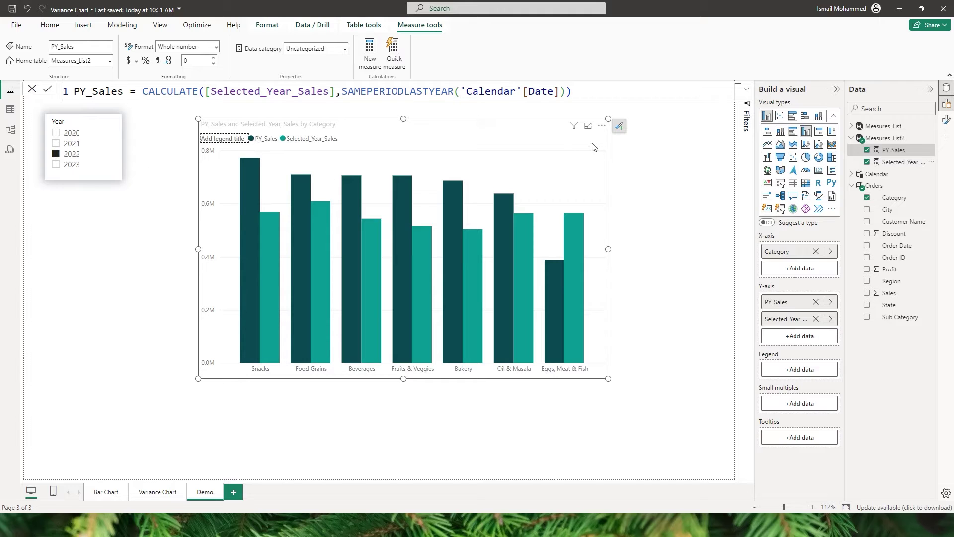
left_click(602, 125)
mouse_move(629, 190)
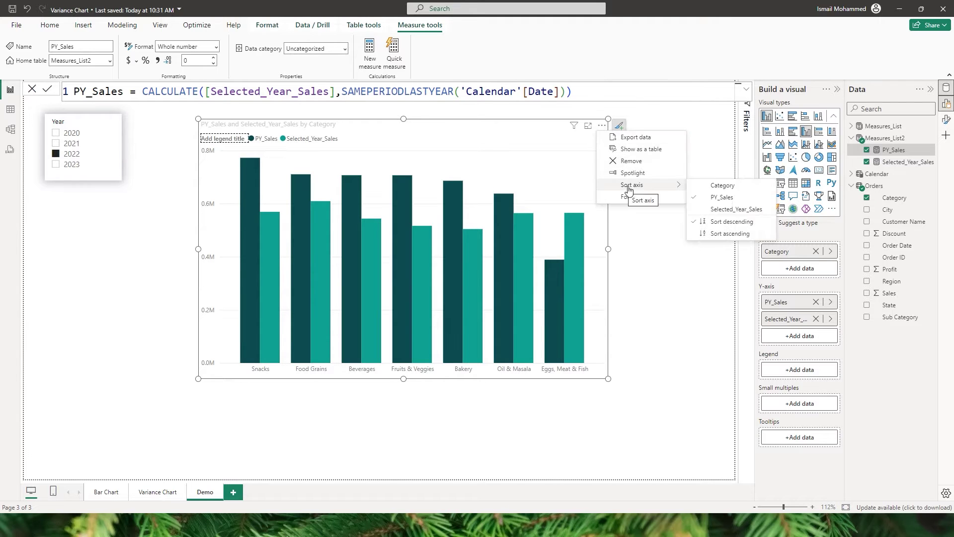
left_click(723, 186)
left_click(601, 125)
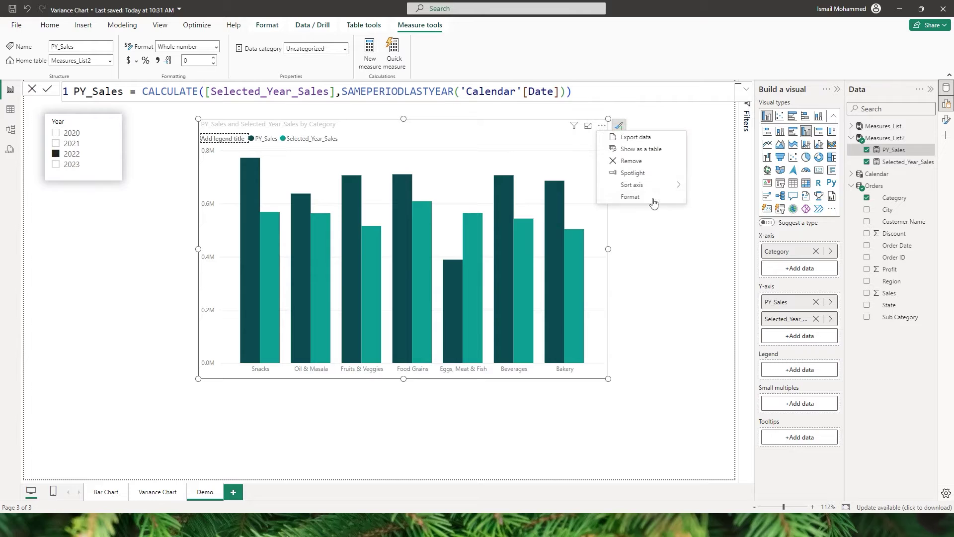
mouse_move(639, 188)
left_click(730, 236)
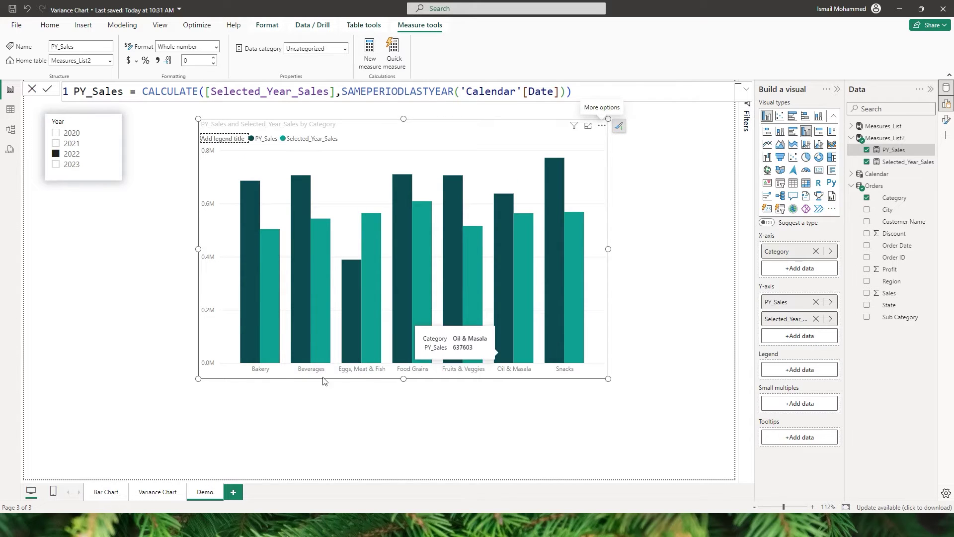
Format the PY_Sales columns with a black fill at 100% transparency and turn on their border
mouse_move(367, 219)
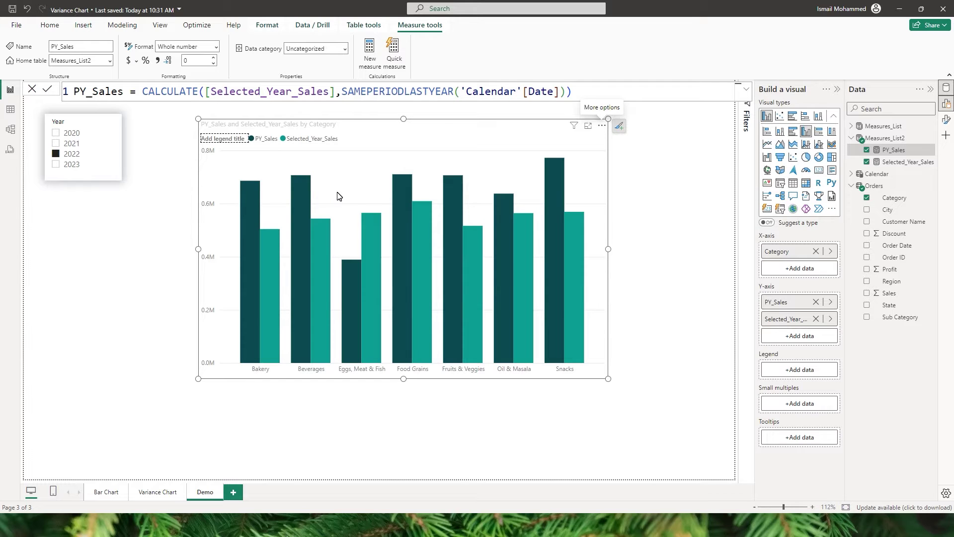
left_click(946, 119)
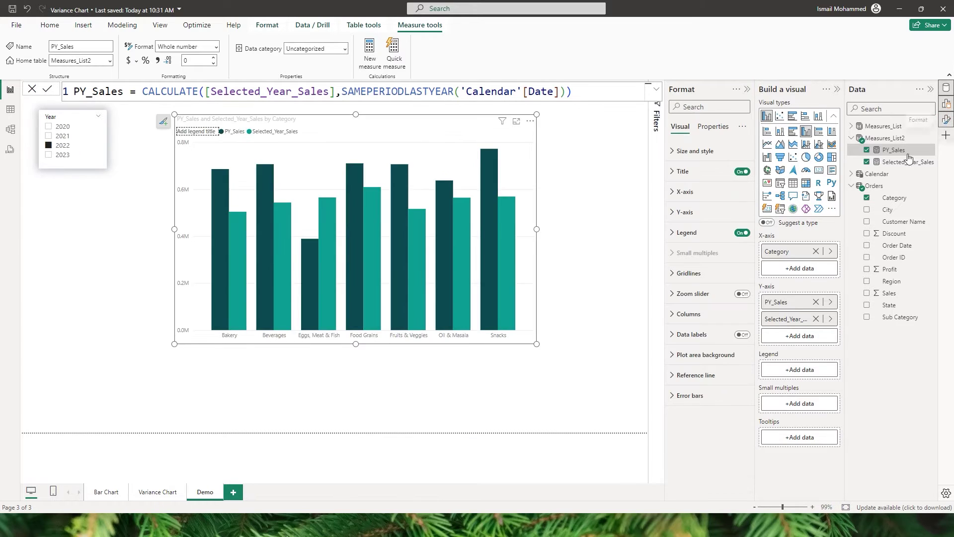
left_click(837, 90)
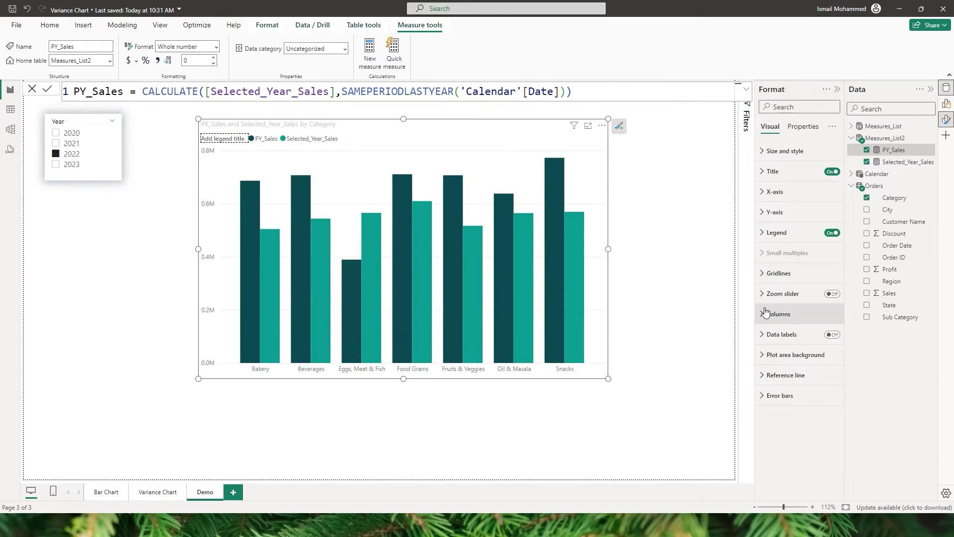
left_click(765, 313)
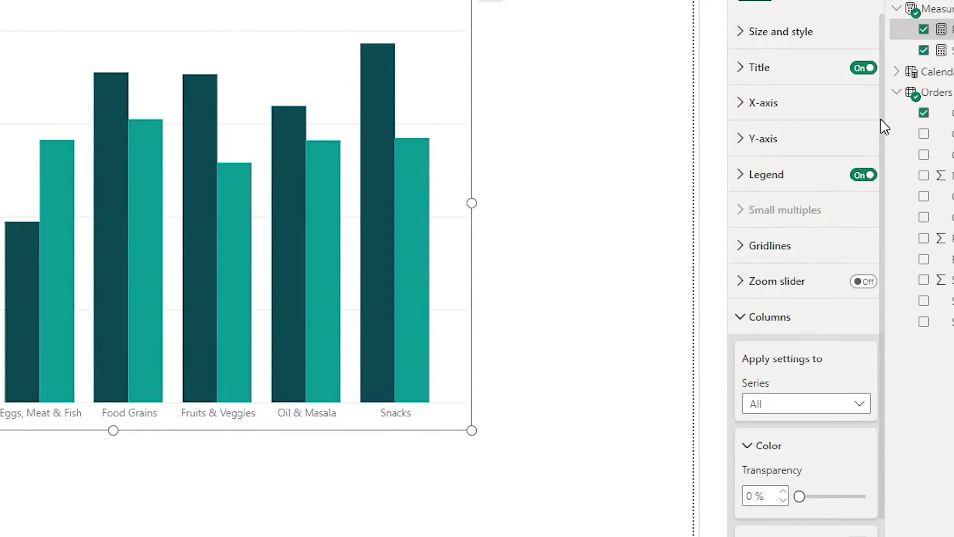
left_click_drag(883, 127, 887, 283)
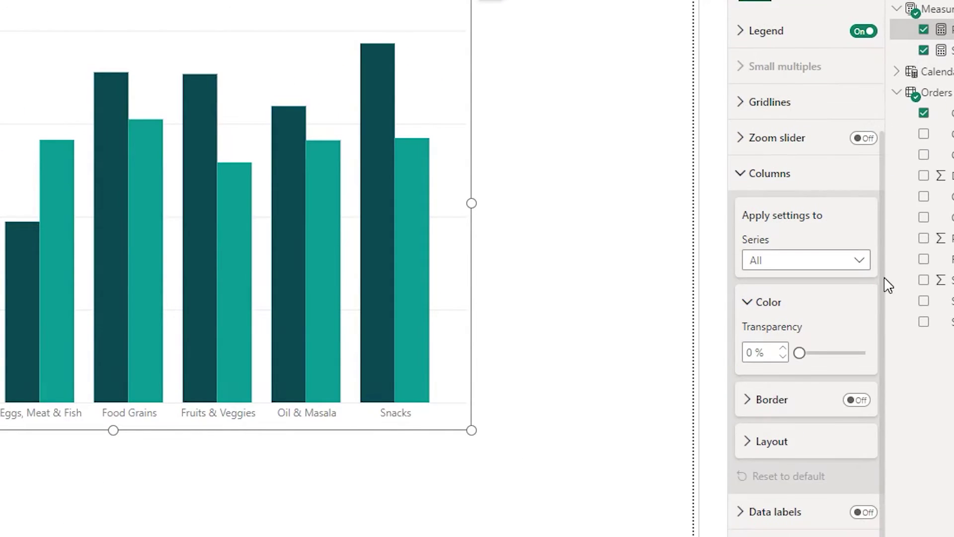
left_click(854, 262)
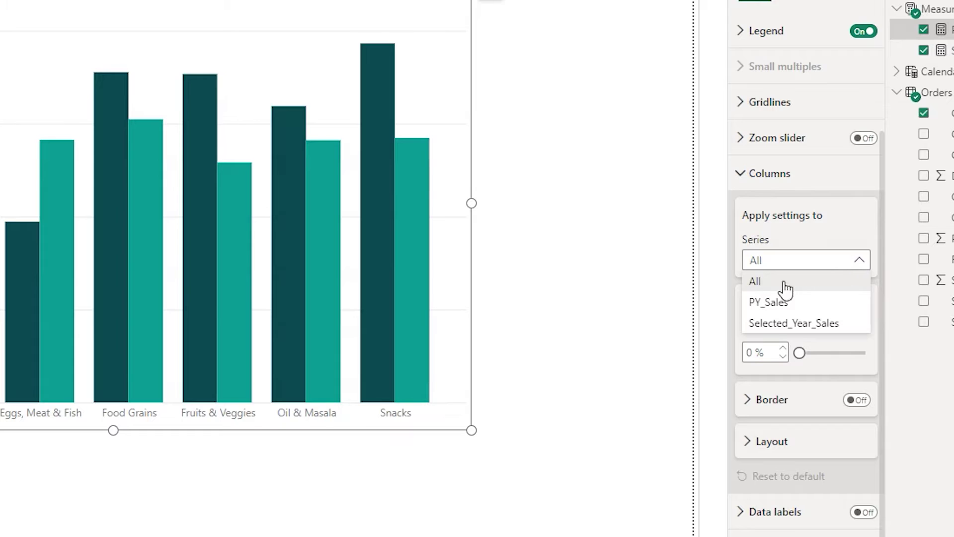
left_click(772, 305)
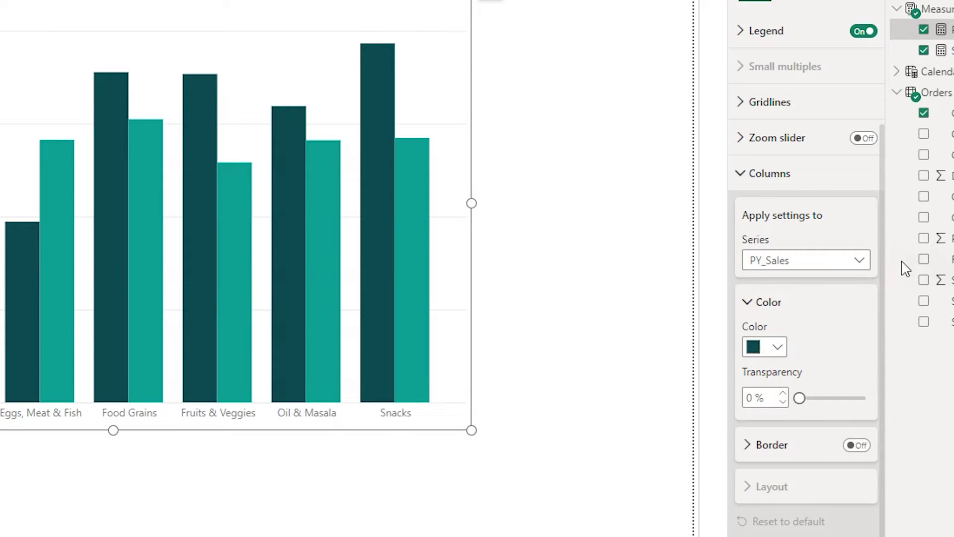
scroll(883, 270, "down", 1)
left_click(853, 402)
left_click_drag(811, 367, 879, 362)
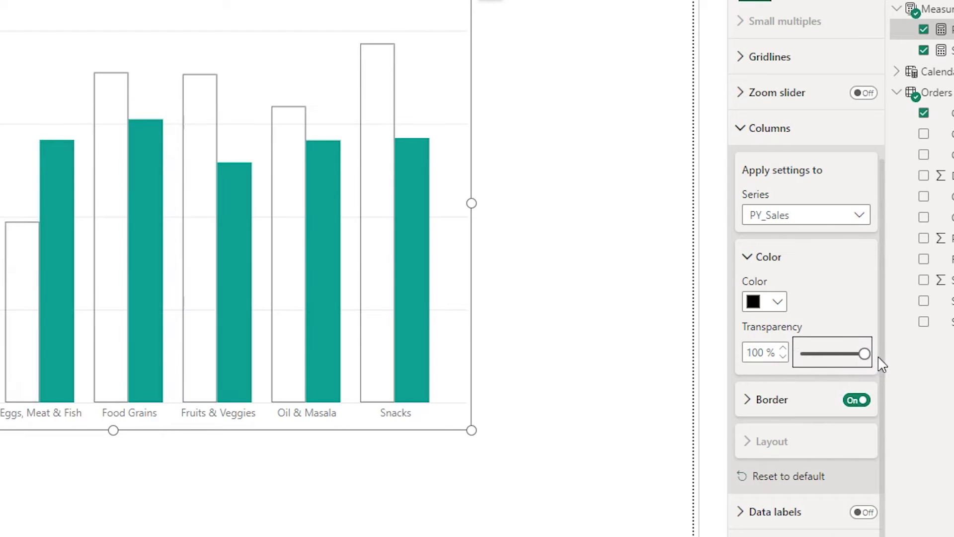
Set the border of the PY_Sales columns to black with a width of 1 px
left_click(751, 403)
left_click(778, 470)
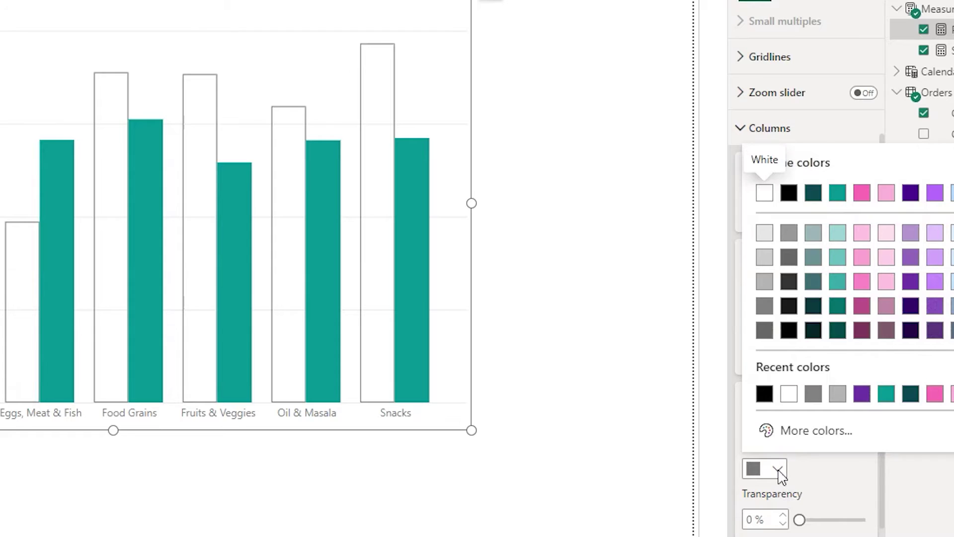
left_click(764, 394)
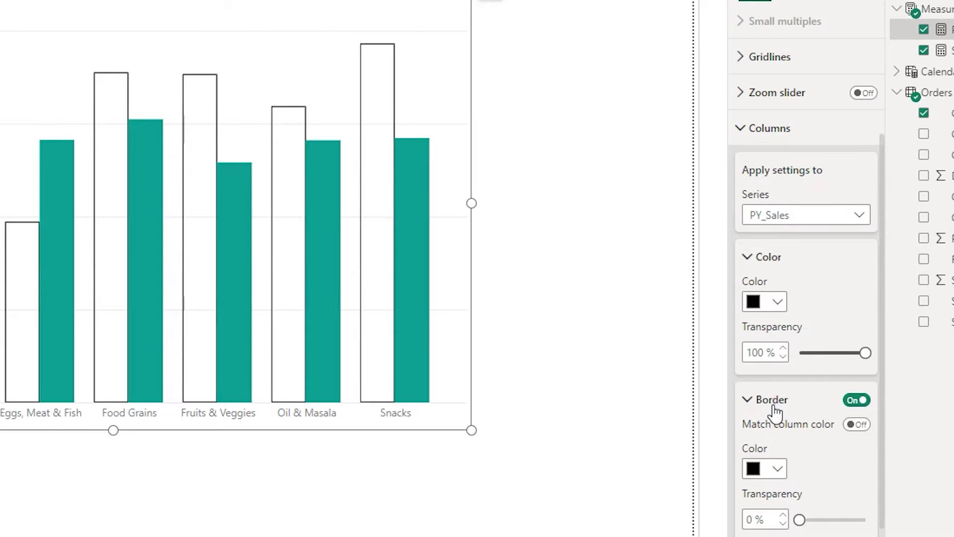
left_click(797, 492)
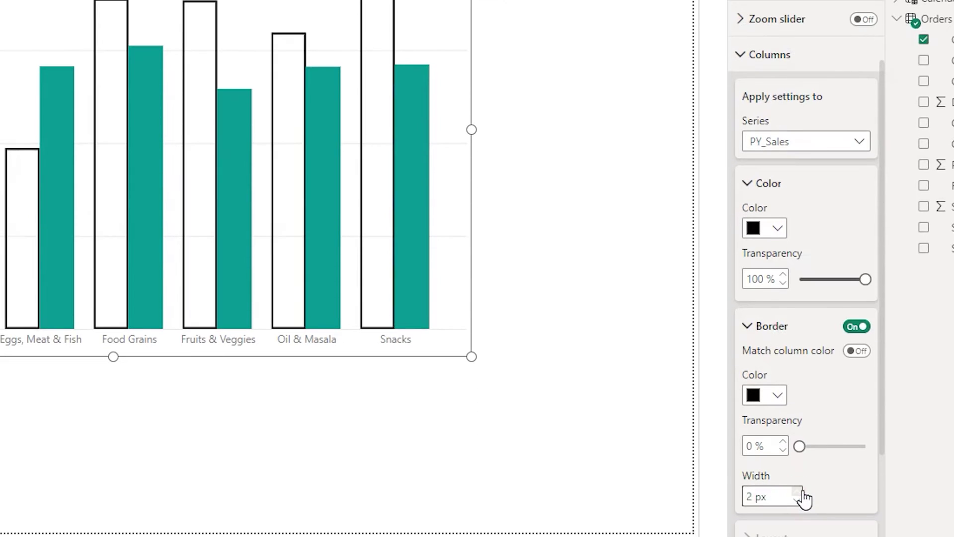
left_click(796, 500)
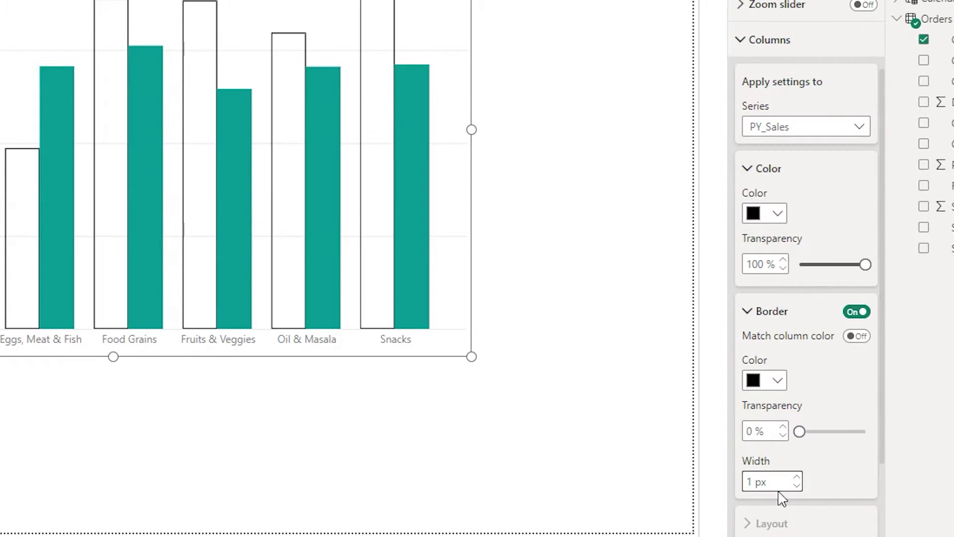
For all series, turn on column overlap and set the space between series to 40%
scroll(884, 236, "down", 2)
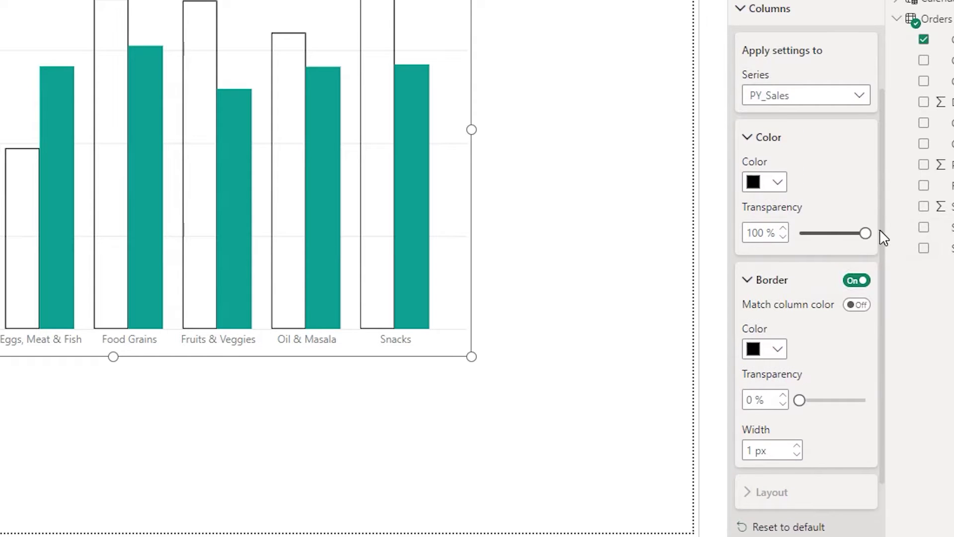
left_click(841, 94)
left_click(771, 118)
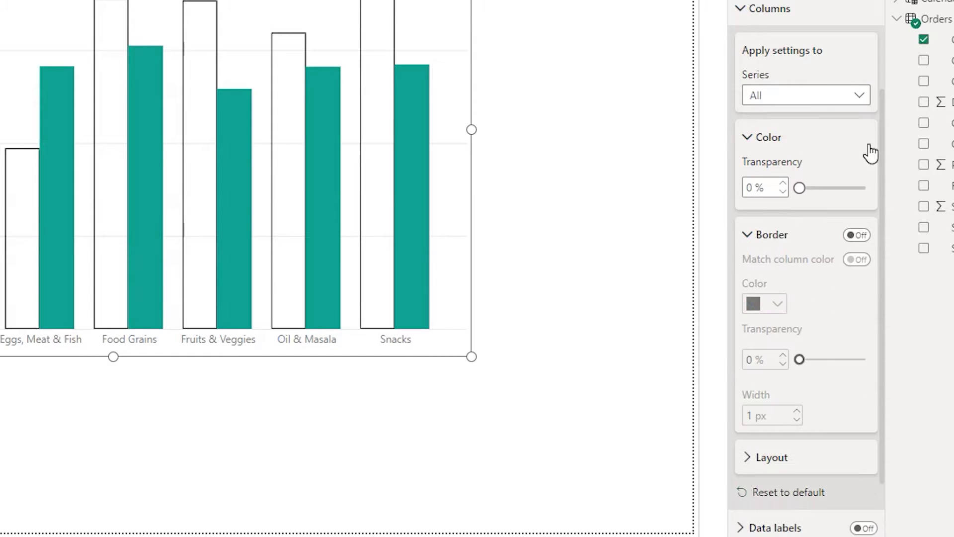
scroll(884, 240, "down", 3)
left_click(750, 368)
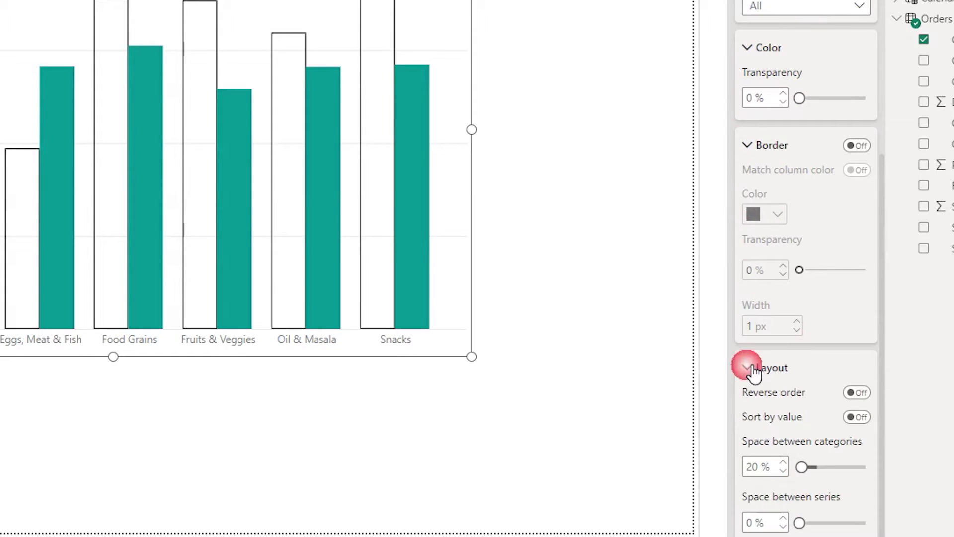
left_click_drag(884, 219, 884, 341)
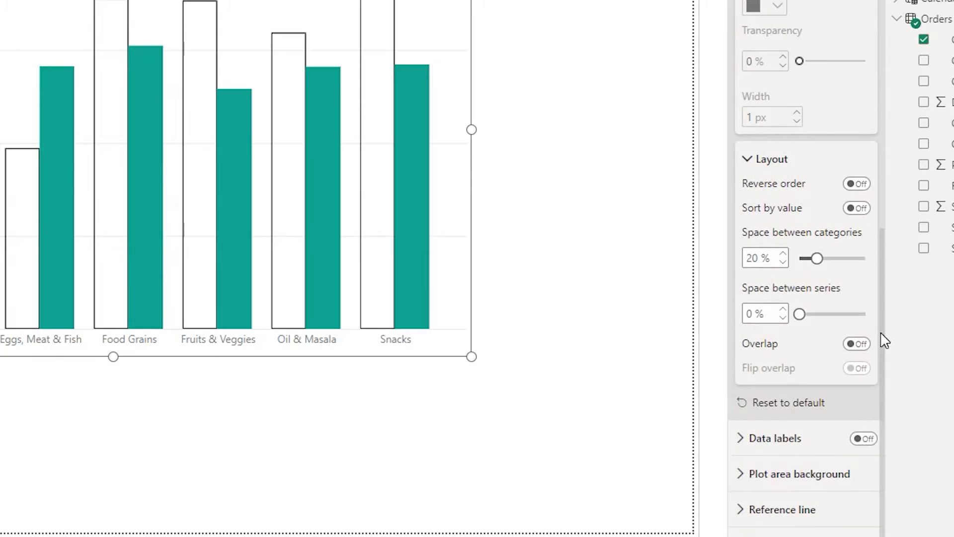
left_click(856, 347)
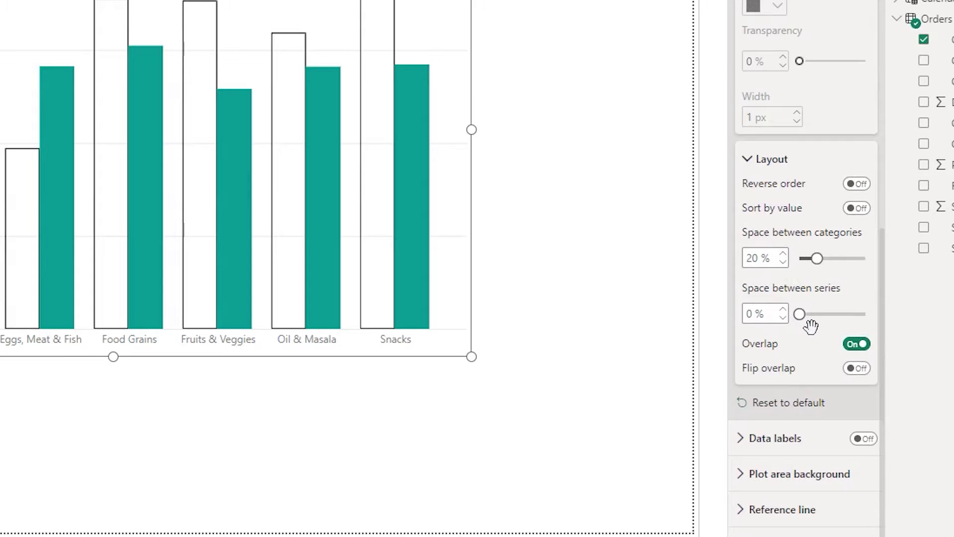
double_click(766, 322)
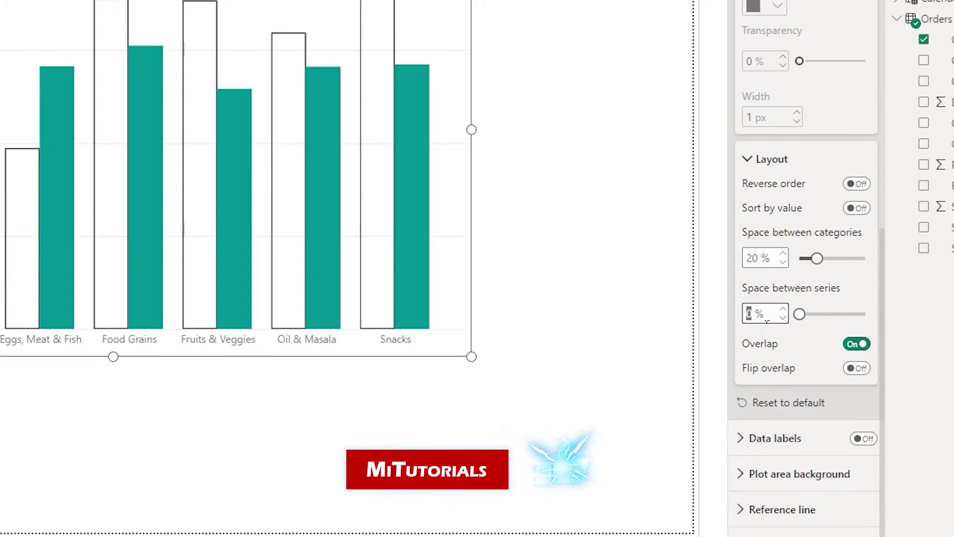
type("40")
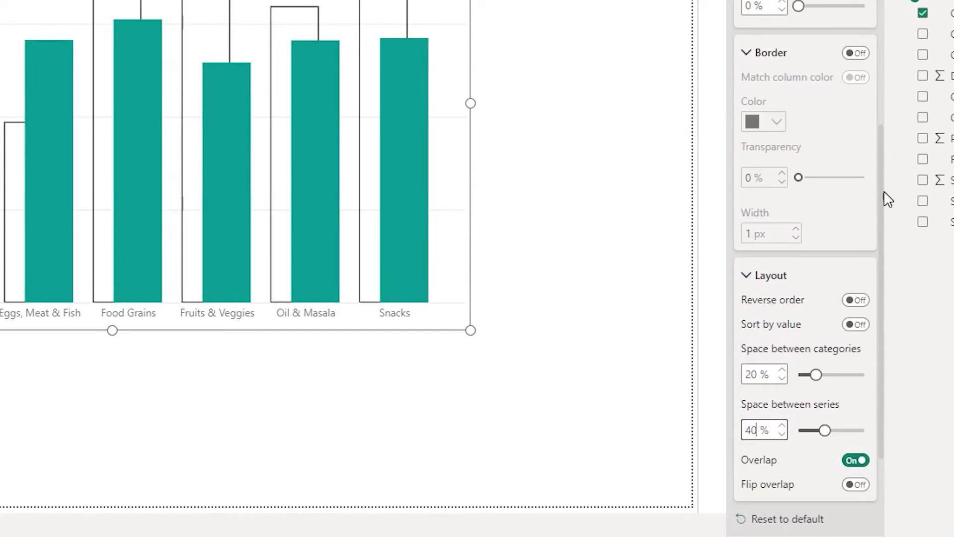
Set the fill color of the Selected_Year_Sales columns to black
left_click_drag(884, 199, 894, 94)
left_click(855, 108)
left_click(793, 175)
left_click(777, 199)
left_click(787, 256)
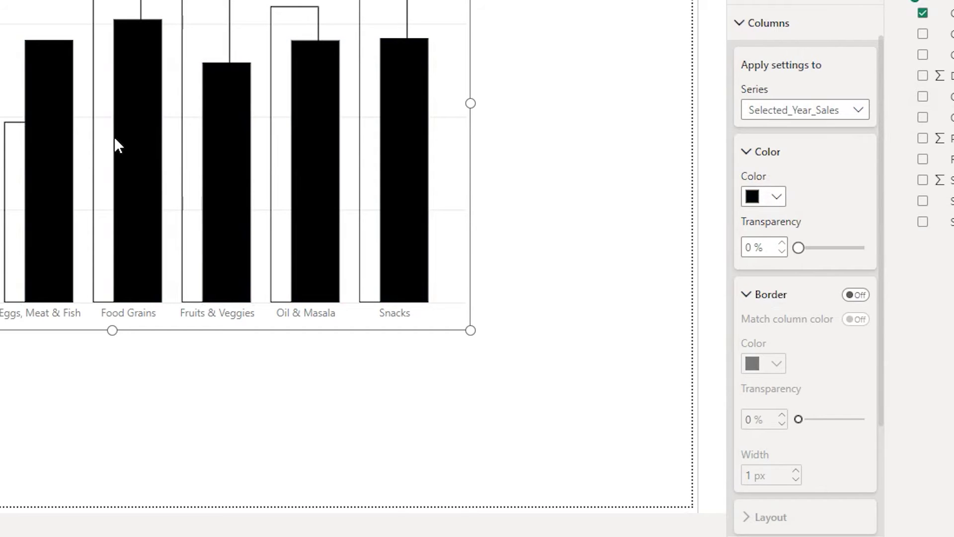
Turn on data labels for the column chart and hide them for the PY_Sales series
mouse_move(98, 140)
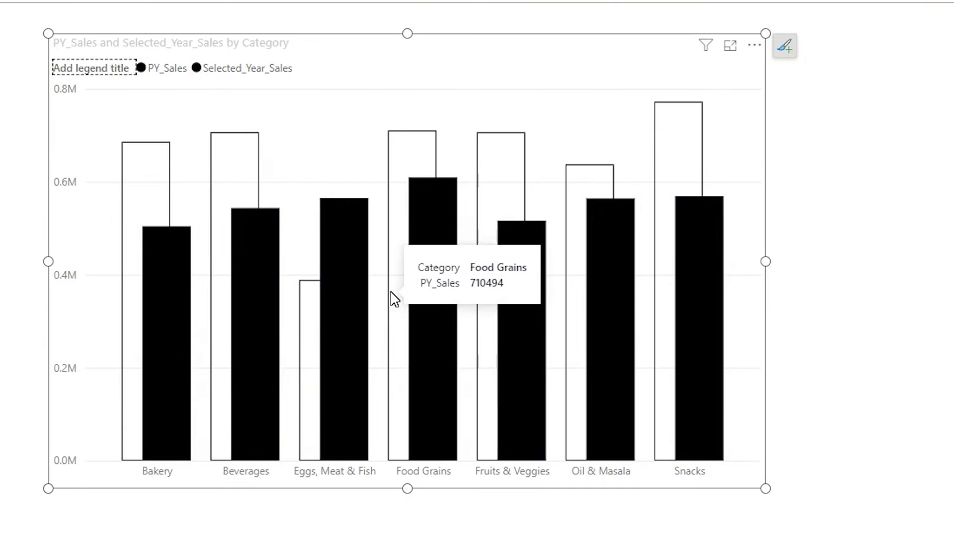
mouse_move(277, 233)
mouse_move(173, 263)
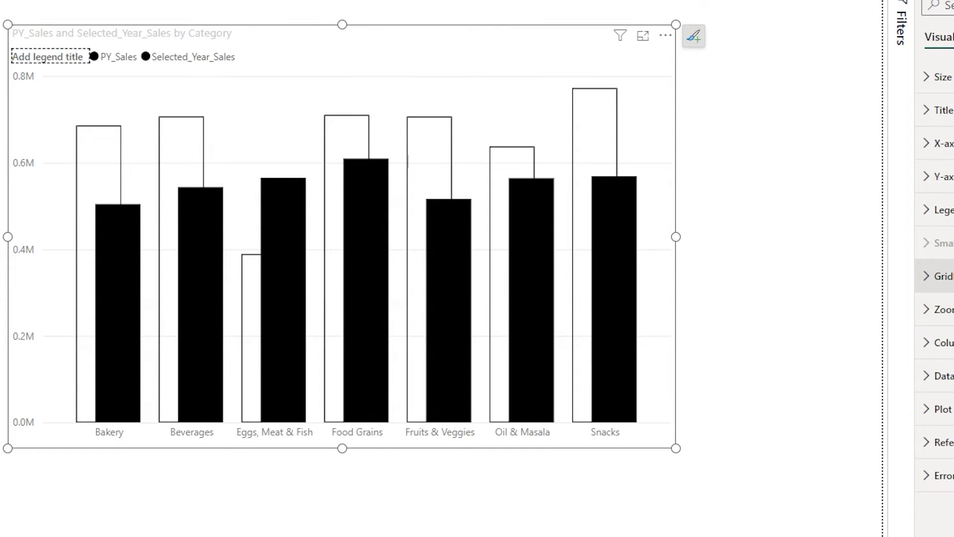
left_click(944, 376)
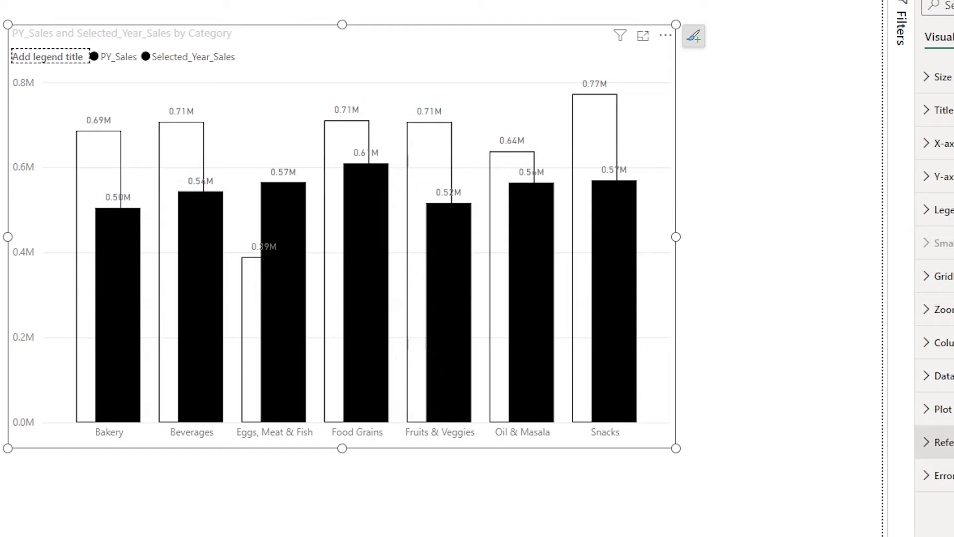
left_click(937, 378)
scroll(926, 149, "down", 5)
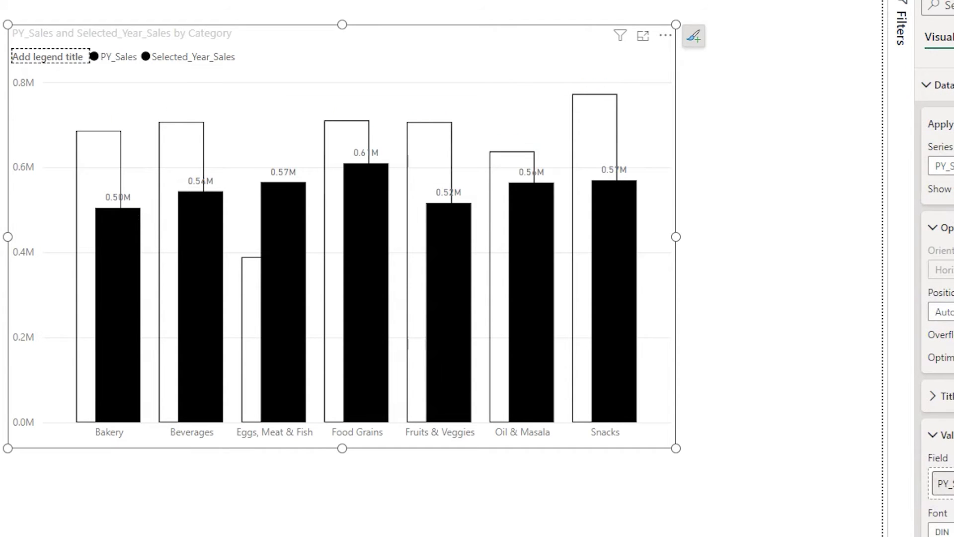
mouse_move(358, 200)
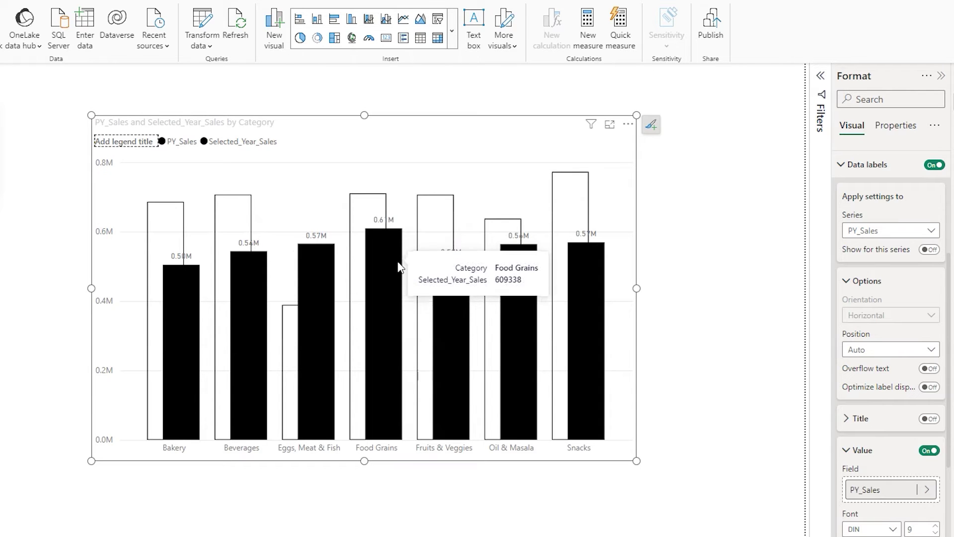
mouse_move(175, 269)
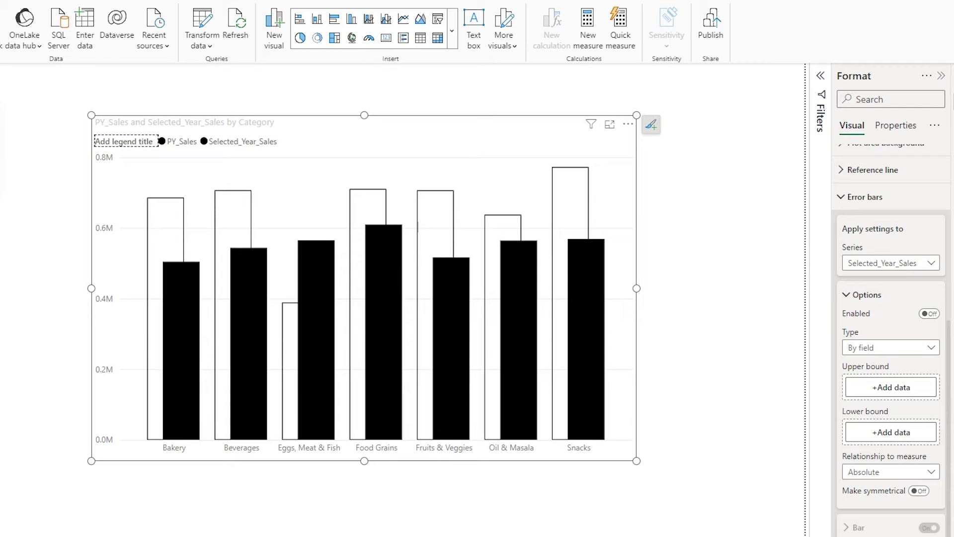
Start a MAX_VALUE measure with an IF function that tests whether [Selected_Year_Sales] < [PY_Sales]
left_click(587, 23)
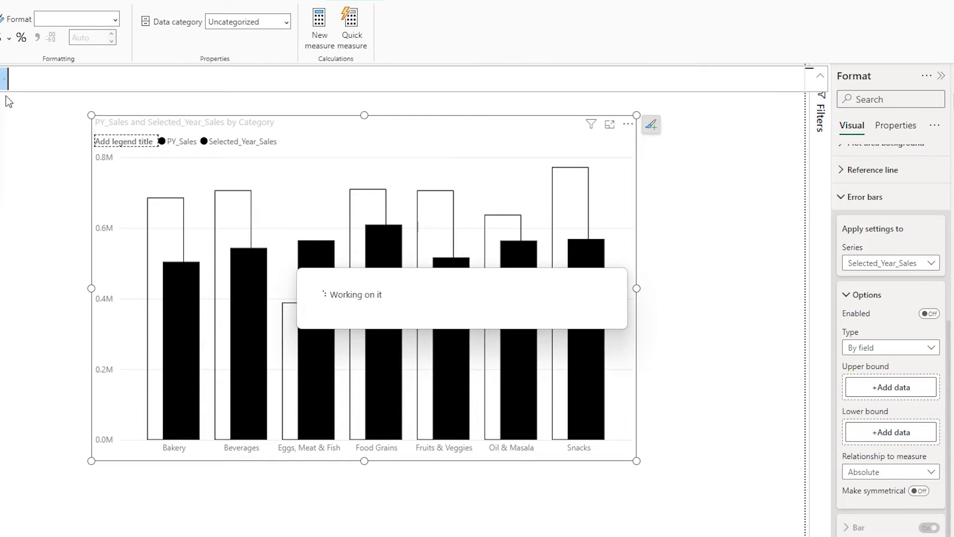
type("MAX_VAL")
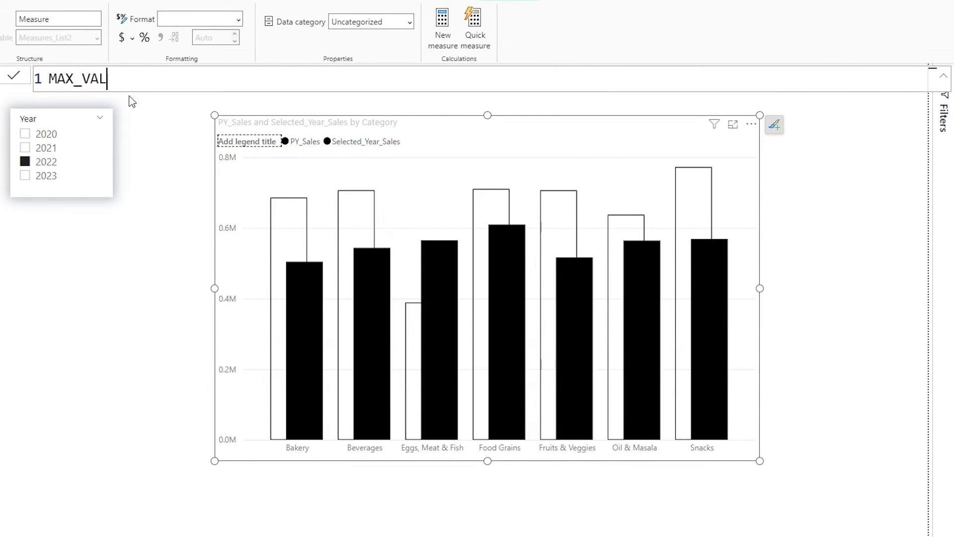
type("UE =  IF(sele")
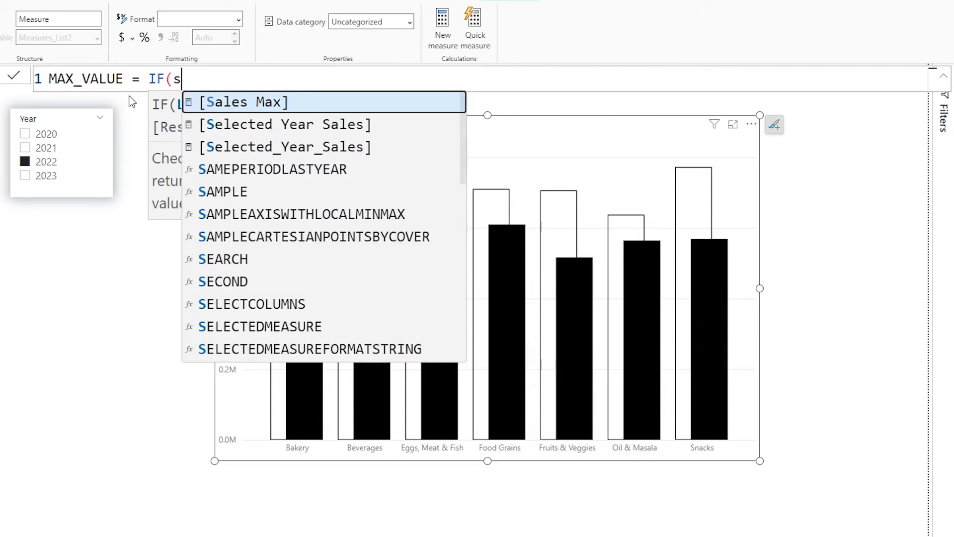
key("Up")
key("Up")
key("Up")
key("Tab")
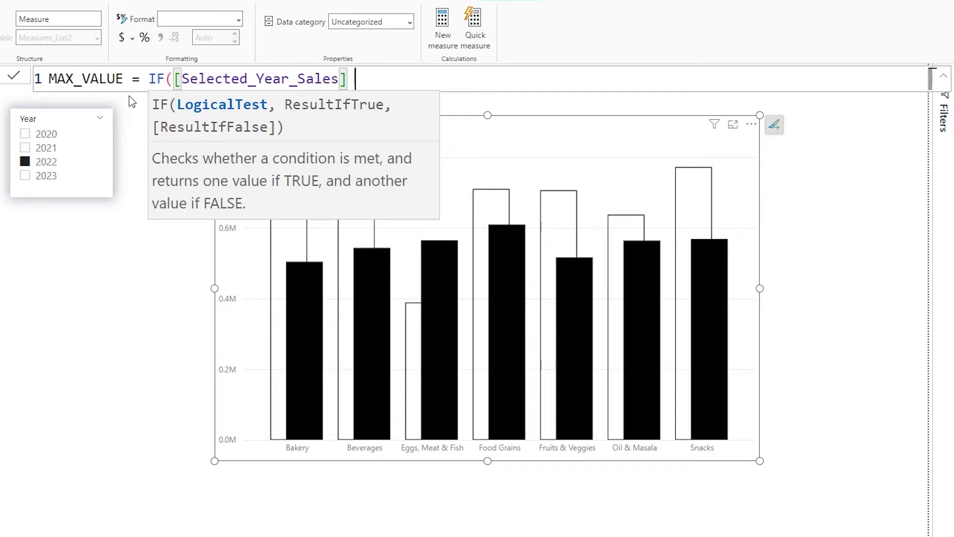
type("< PY")
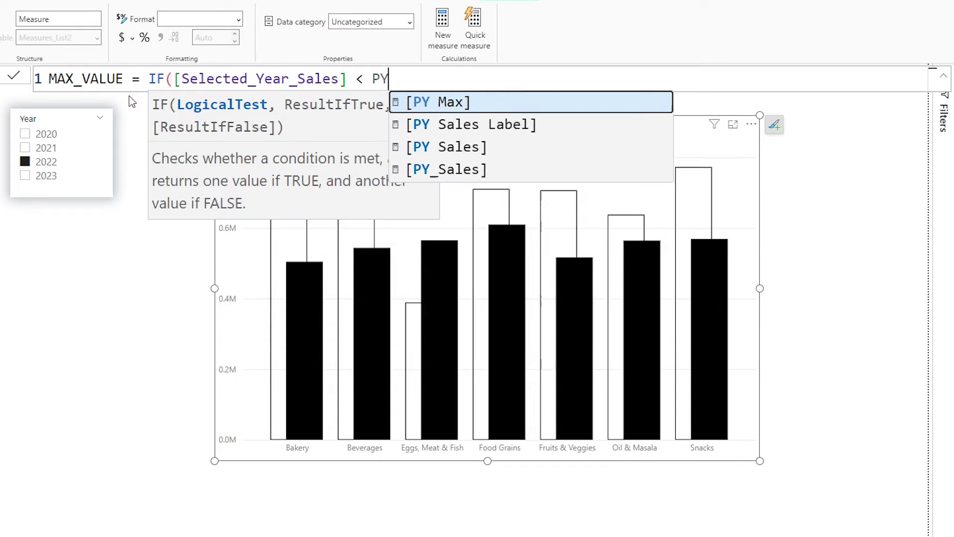
key("Down")
key("Down")
key("Down")
key("Tab")
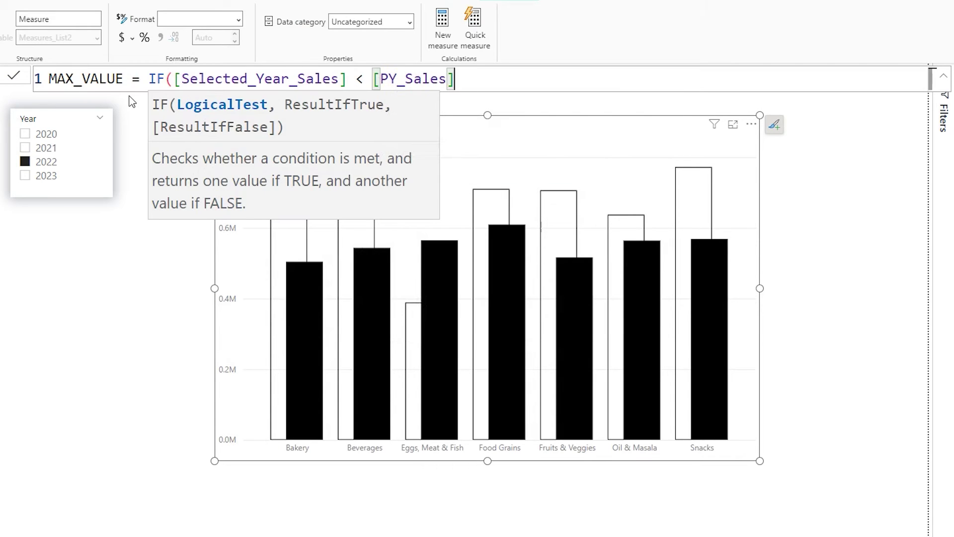
Set [PY_Sales] as the value the MAX_VALUE measure's IF function returns when its test is true
type(", ")
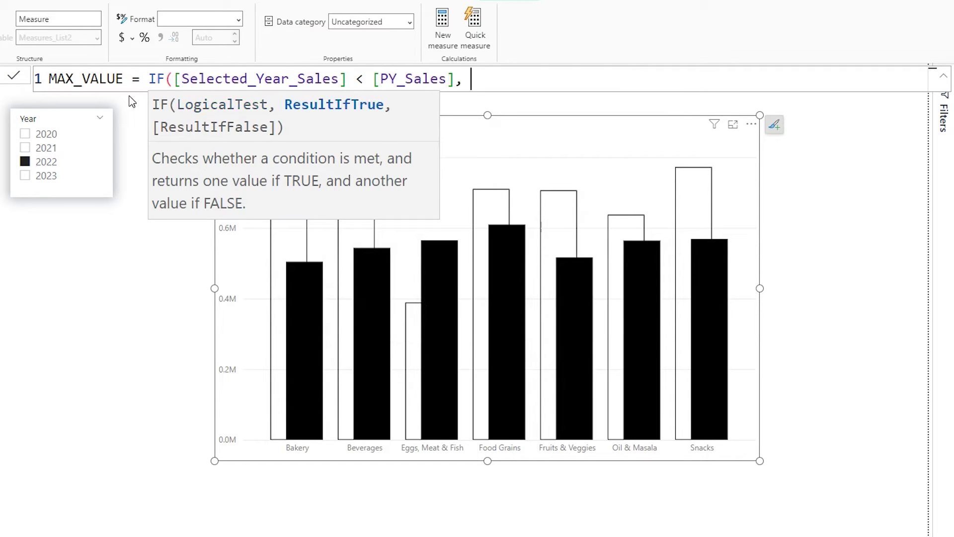
type("PY")
key("Down")
key("Down")
key("Down")
key("Tab")
Complete the MAX_VALUE formula with [Selected_Year_Sales] as the false result and commit the measure
type(",[Sele")
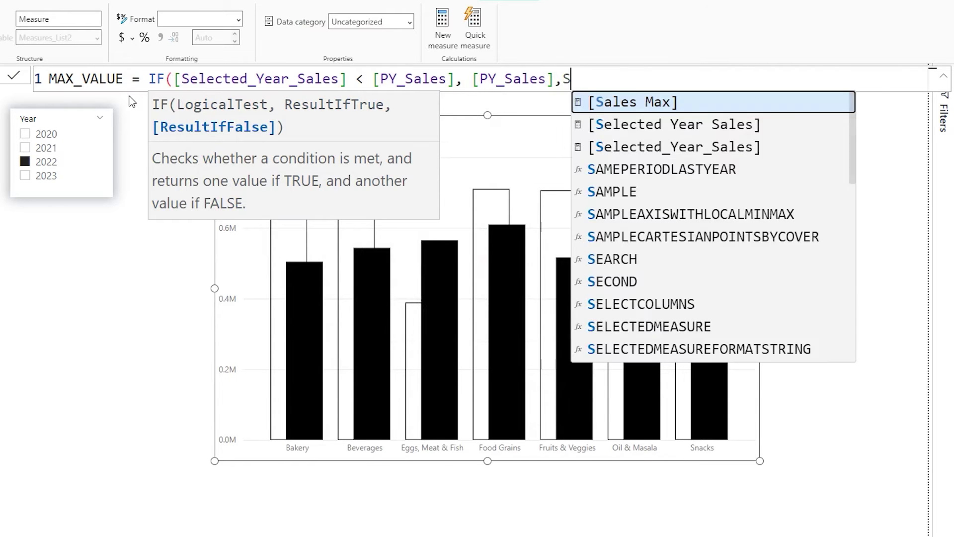
key("Up")
key("Up")
key("Up")
key("Tab")
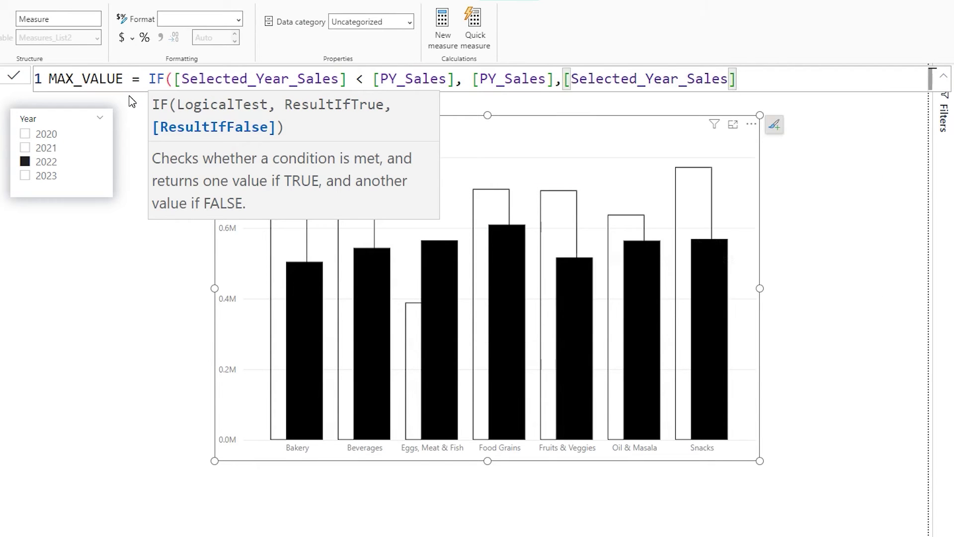
type(")")
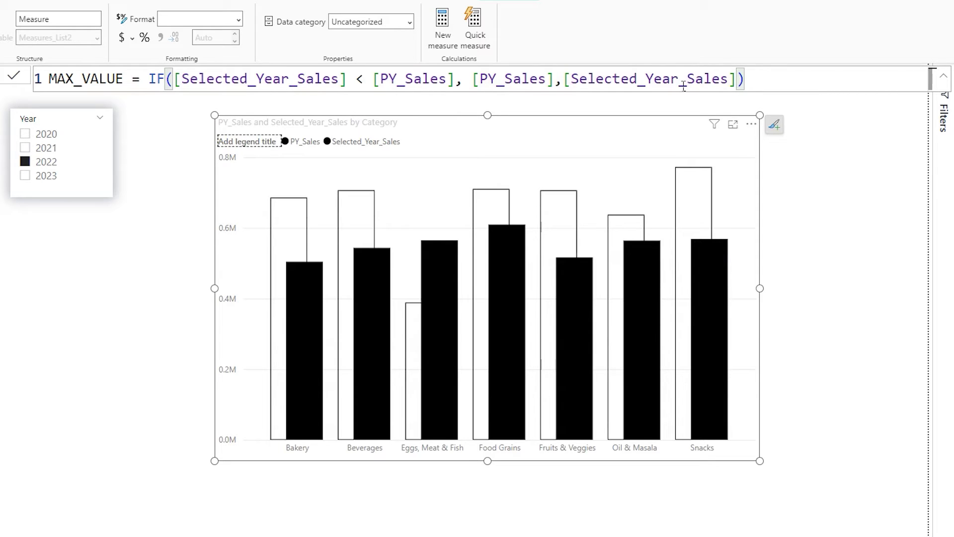
left_click(14, 76)
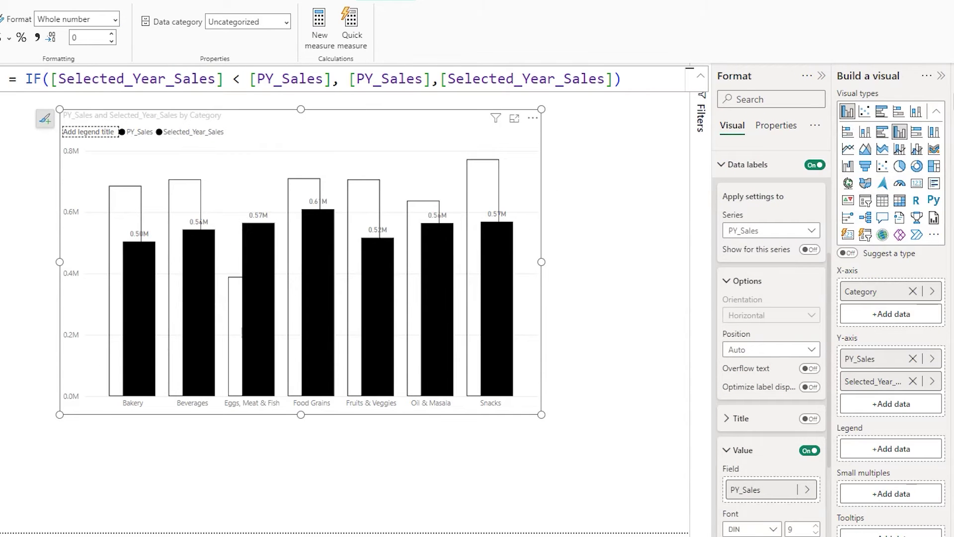
Add MAX_VALUE to the chart's Y-axis and set the transparency of its columns to 100%
left_click_drag(945, 214, 892, 404)
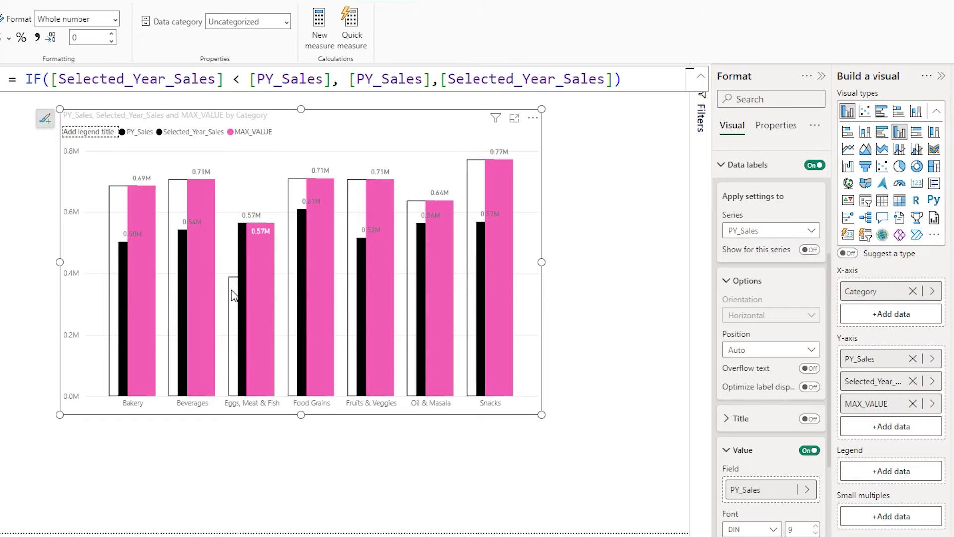
mouse_move(231, 296)
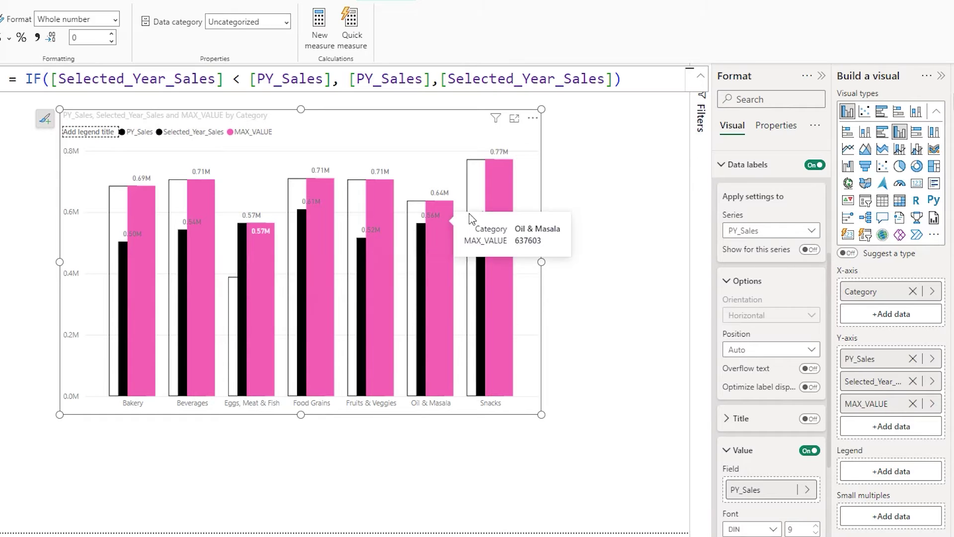
left_click(722, 164)
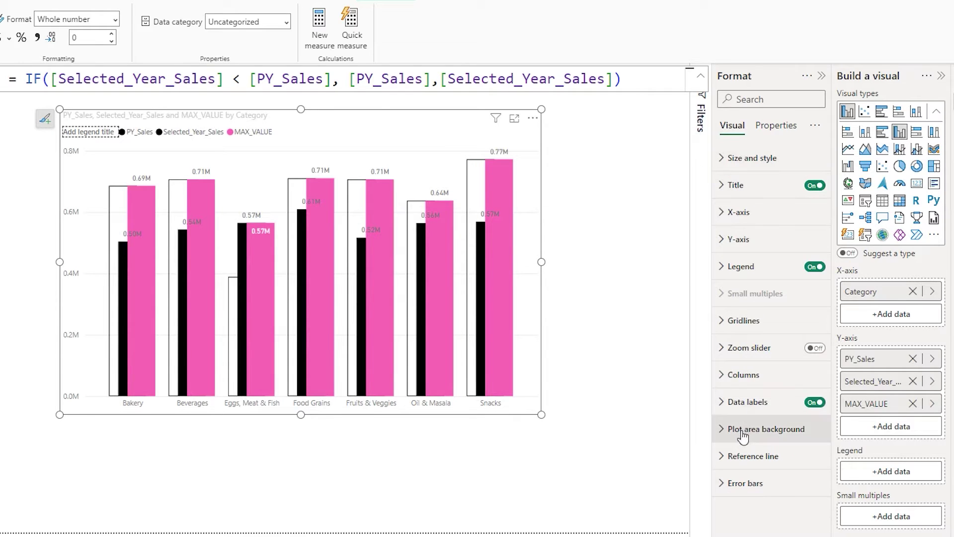
left_click(731, 375)
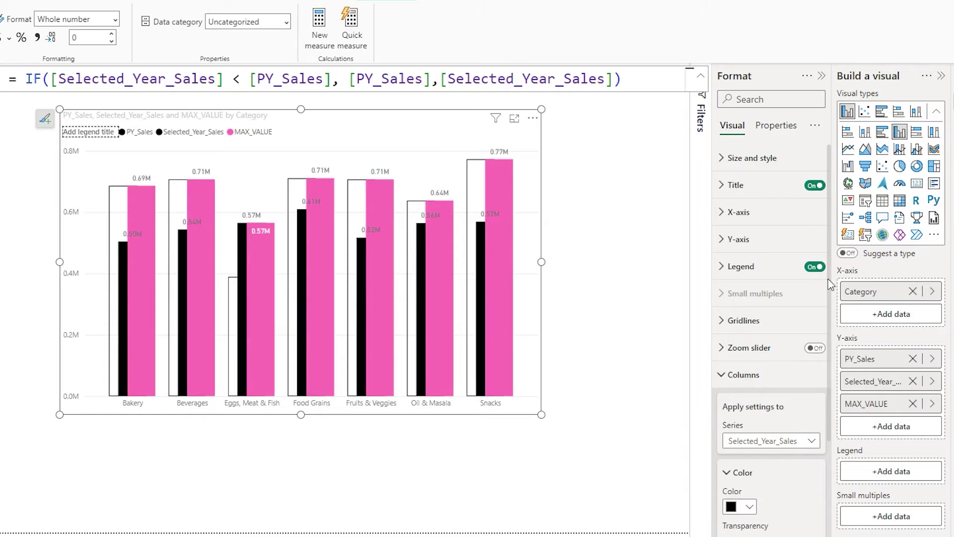
scroll(815, 348, "down", 3)
left_click(812, 277)
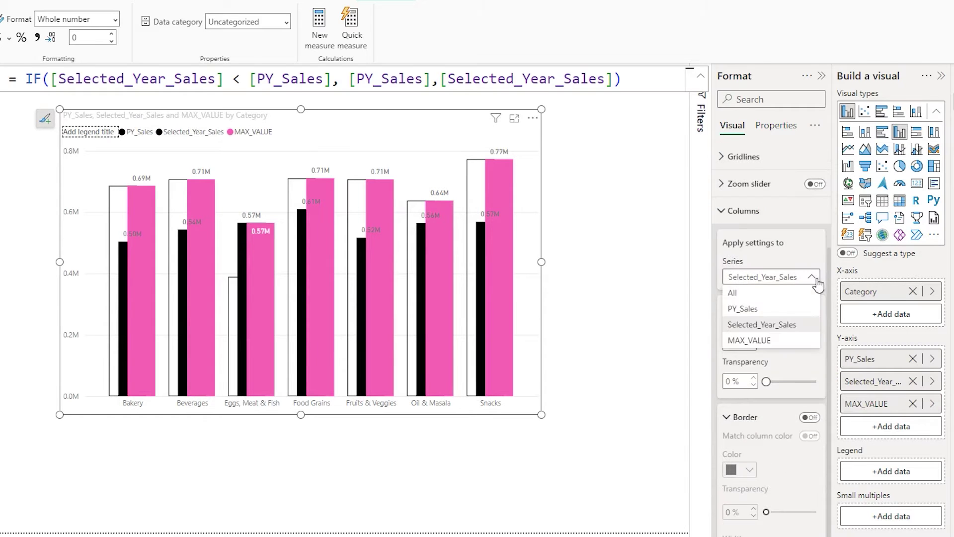
left_click(750, 340)
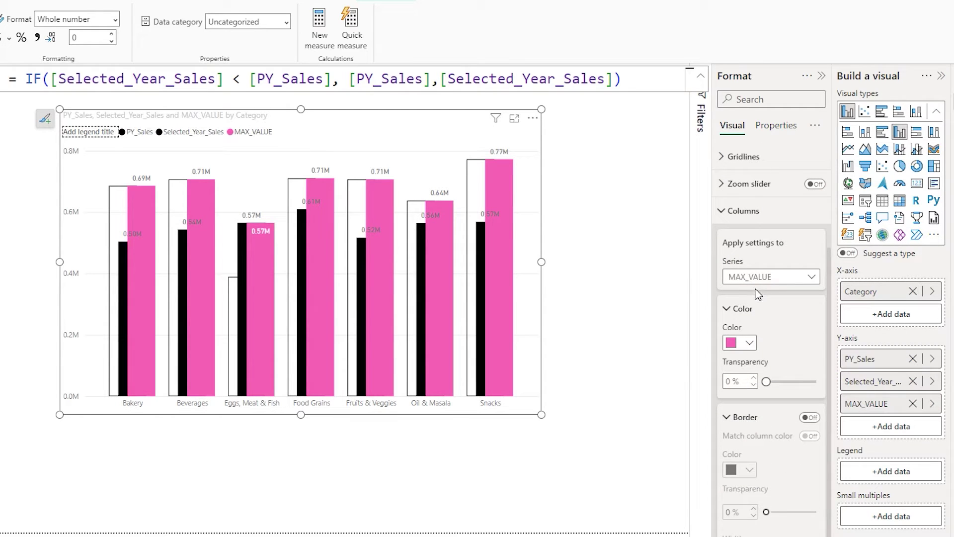
left_click_drag(773, 395, 815, 383)
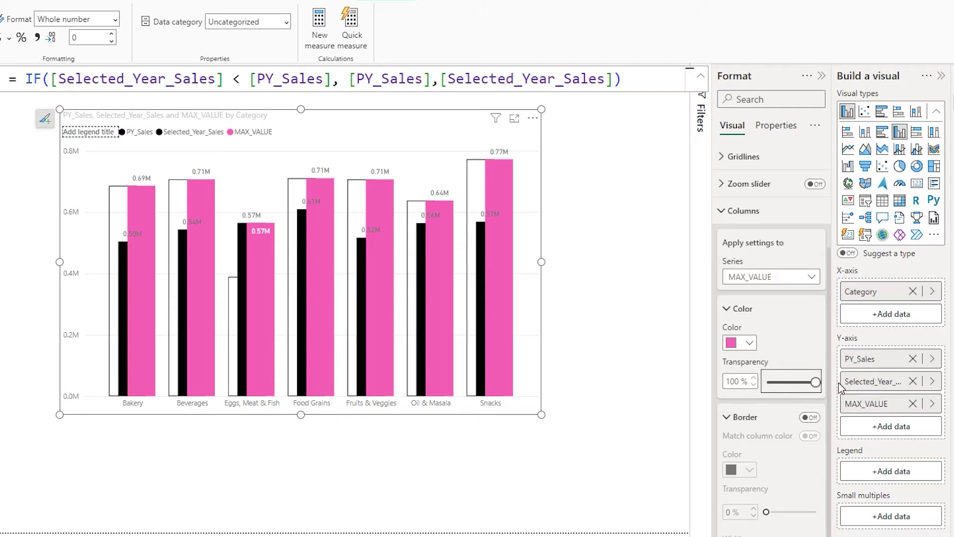
mouse_move(365, 248)
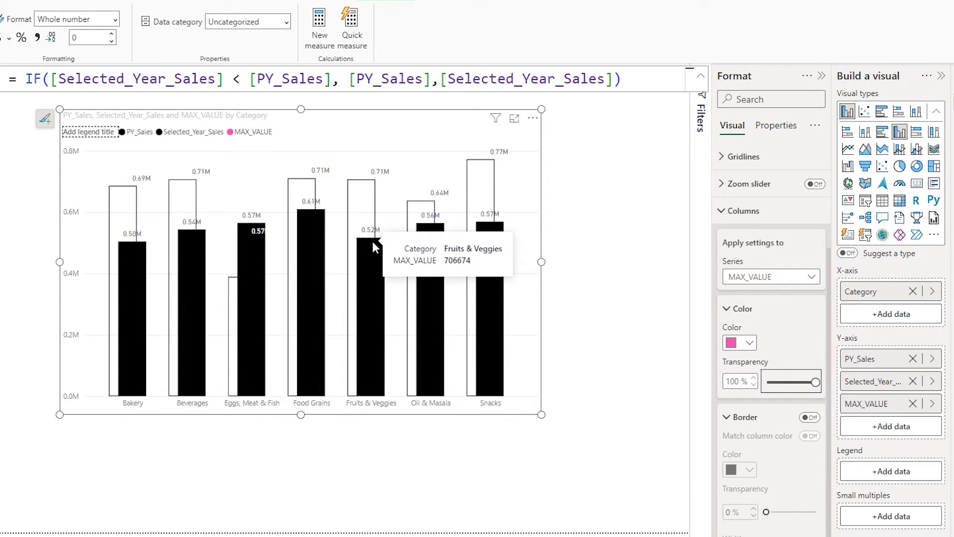
Turn off the column chart's legend
left_click(740, 211)
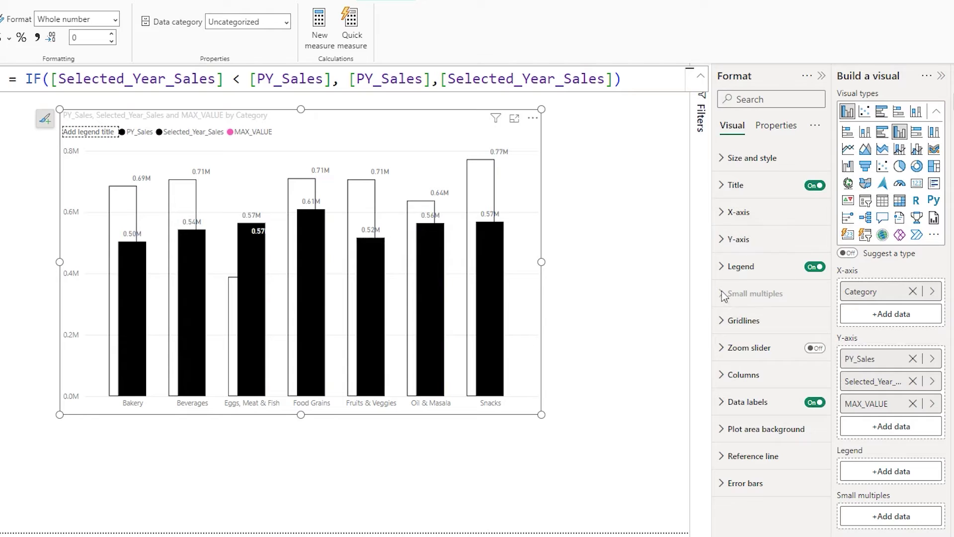
left_click(815, 267)
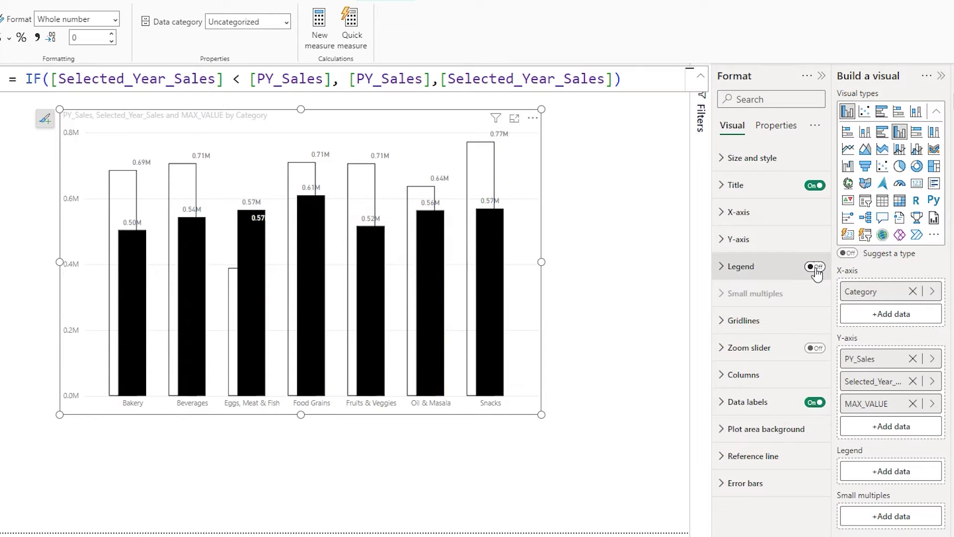
mouse_move(305, 195)
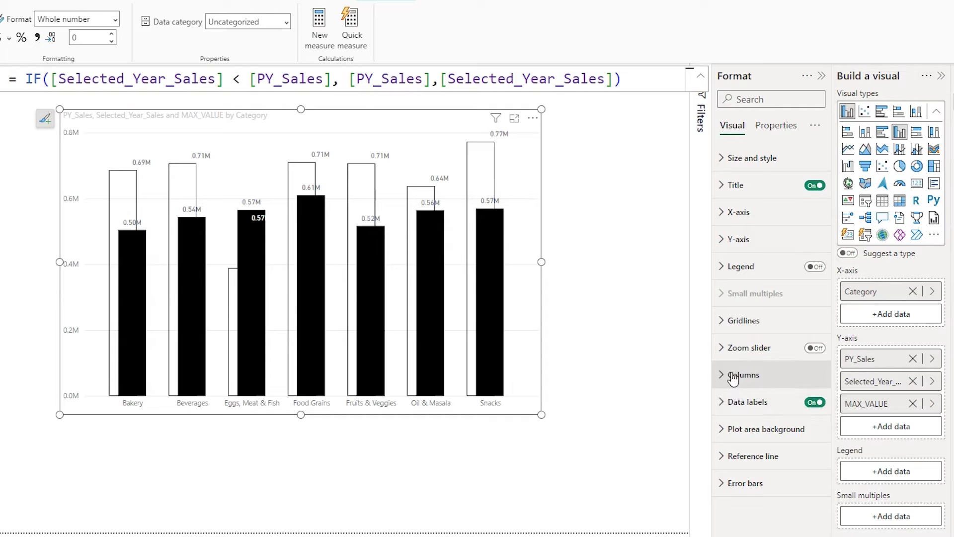
Toggle the MAX_VALUE data labels off and back on, and hide the data labels for the Selected_Year_Sales series
left_click(736, 401)
left_click_drag(830, 276, 829, 354)
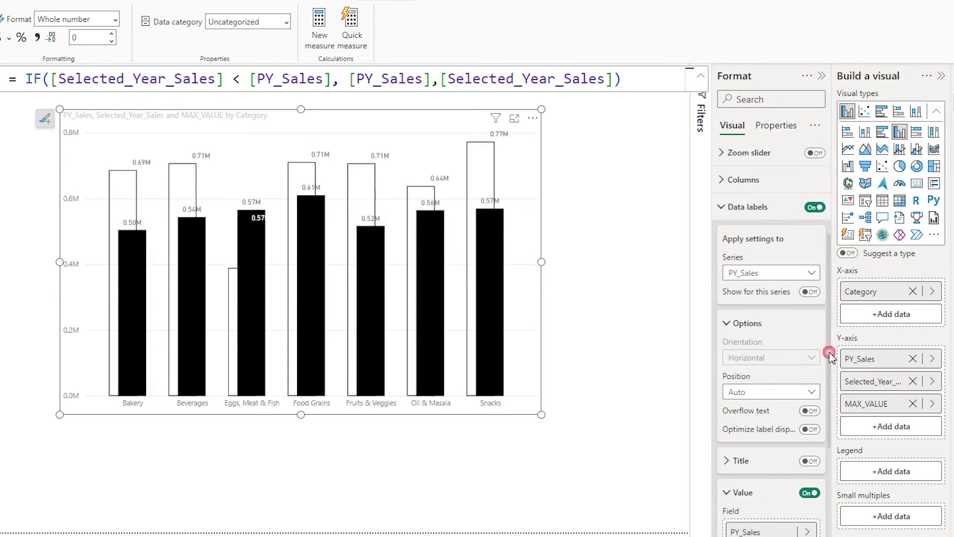
left_click(811, 272)
left_click(766, 337)
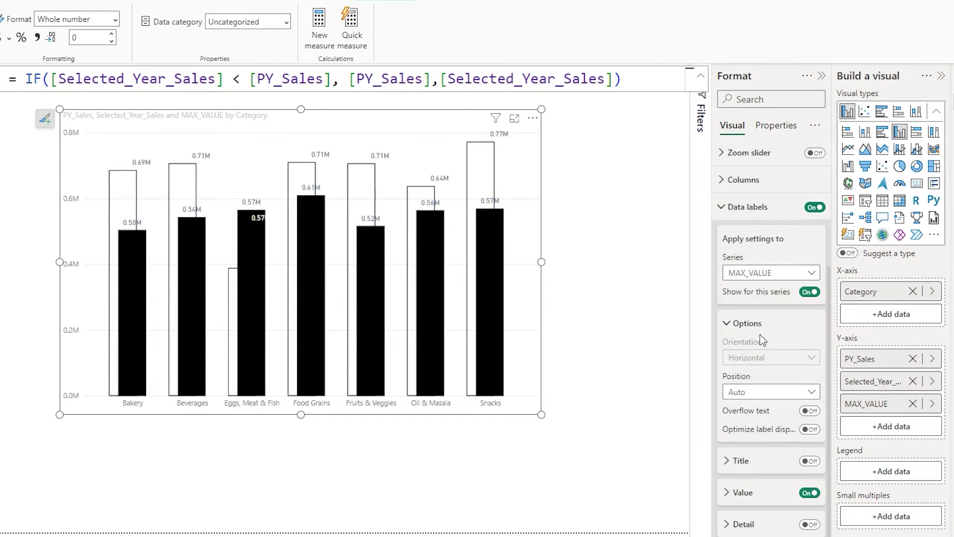
left_click(810, 292)
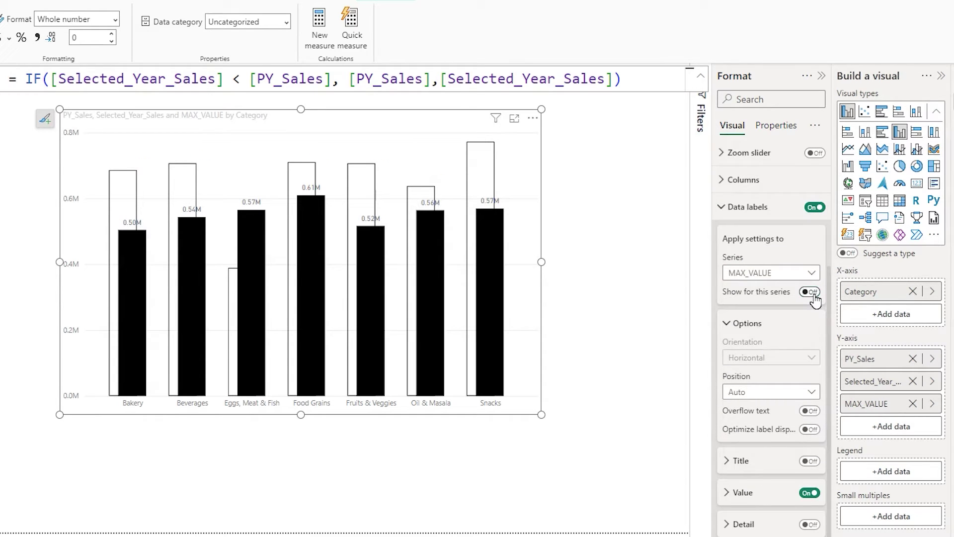
left_click(810, 292)
left_click(812, 273)
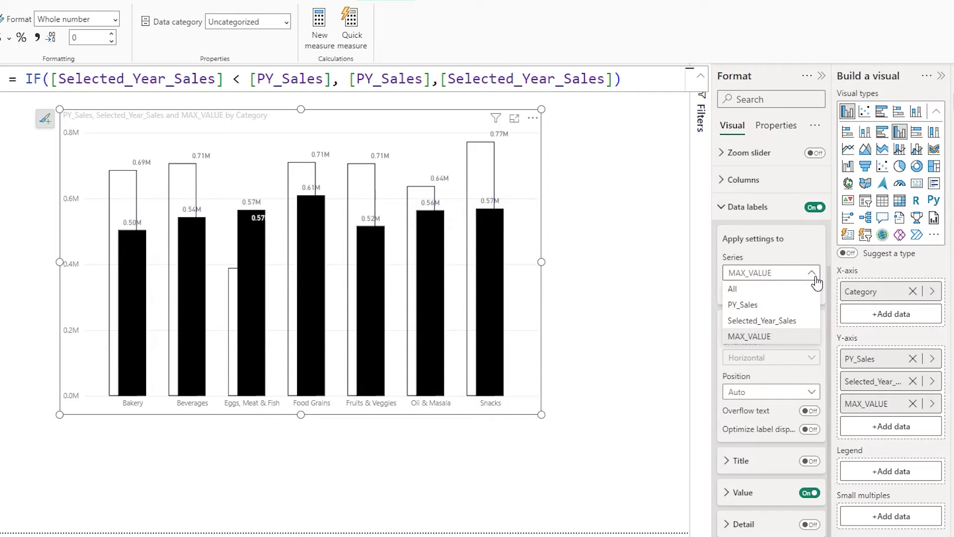
left_click(758, 321)
left_click(810, 292)
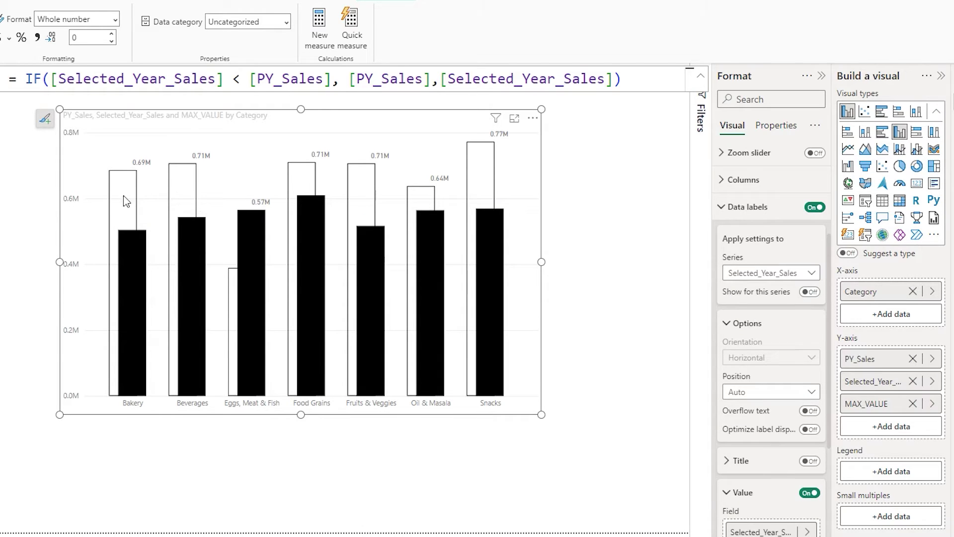
mouse_move(135, 183)
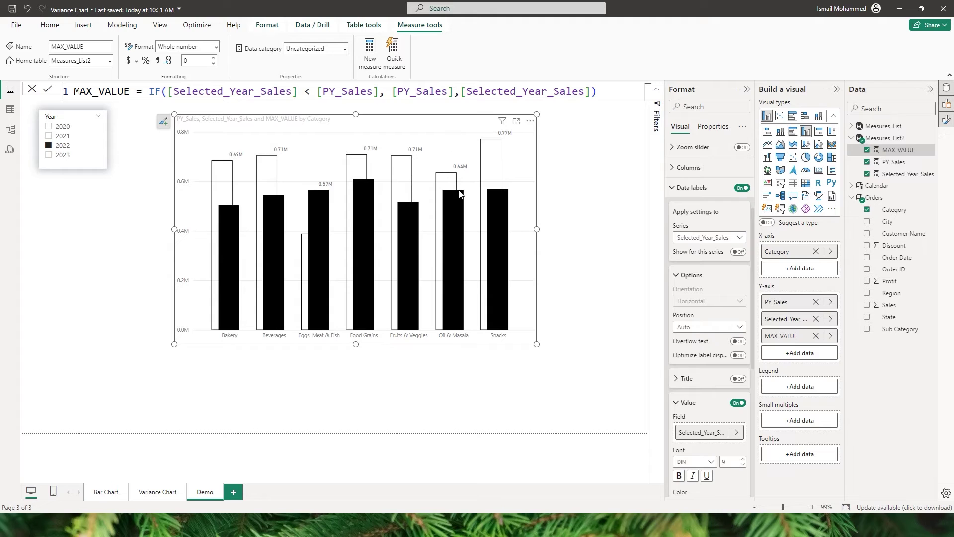
Create a new measure named Sales_Max in Measures_List2 and begin its formula with an IF function
left_click(927, 138)
left_click(882, 158)
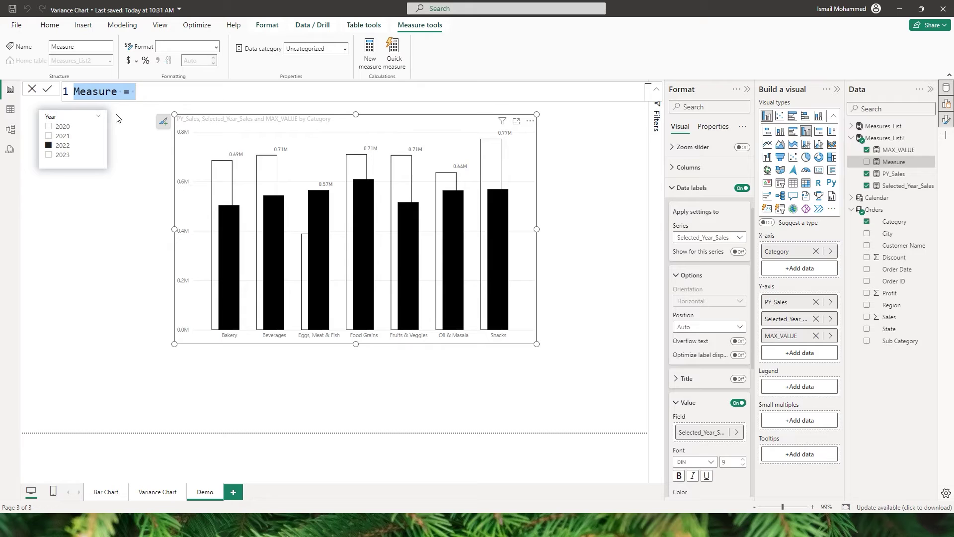
type("Salea")
key("BackSpace")
type("s_MA")
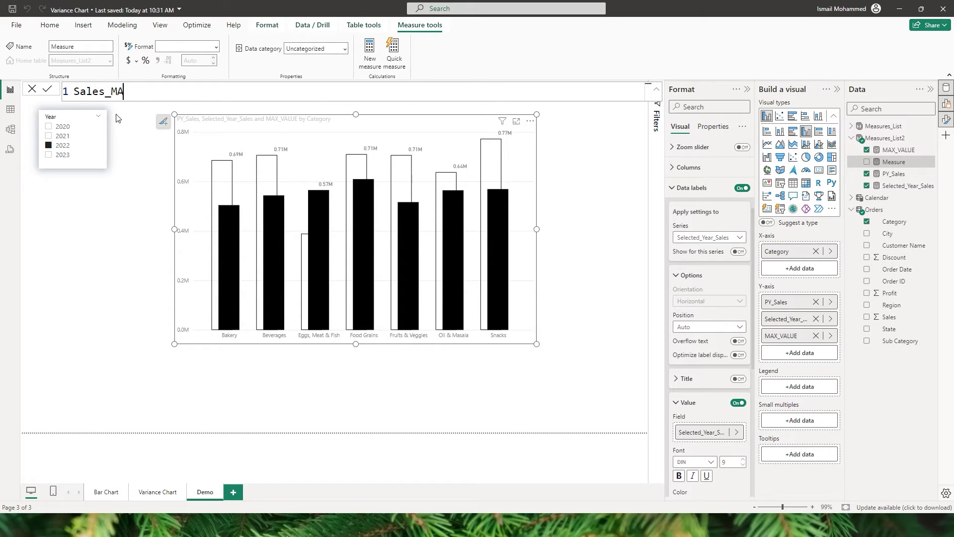
type("X =")
key("BackSpace")
key("BackSpace")
key("BackSpace")
key("BackSpace")
type("ax = IF(")
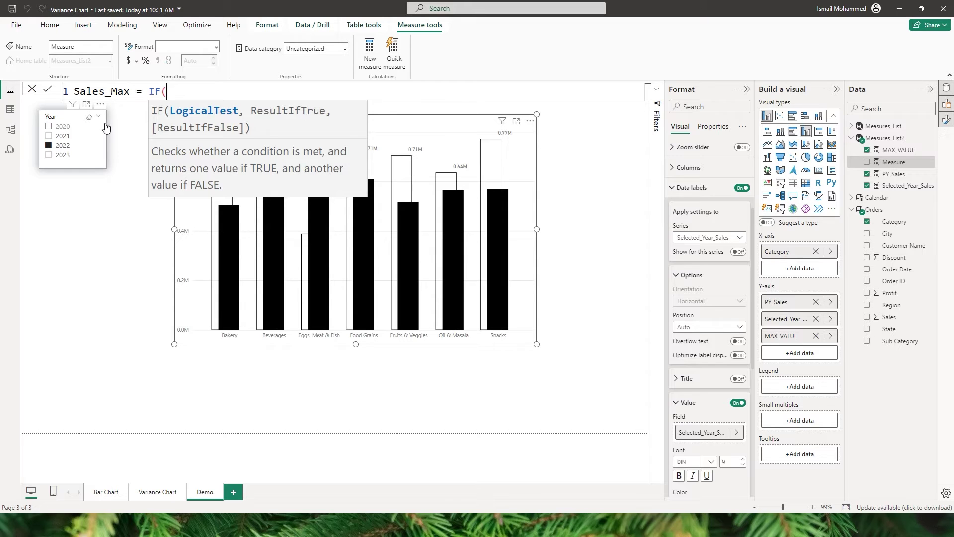
Enter [Selected_Year_Sales] > [PY_Sales] as the logical test of the Sales_Max measure
type("sele")
key("Up")
key("Up")
key("Up")
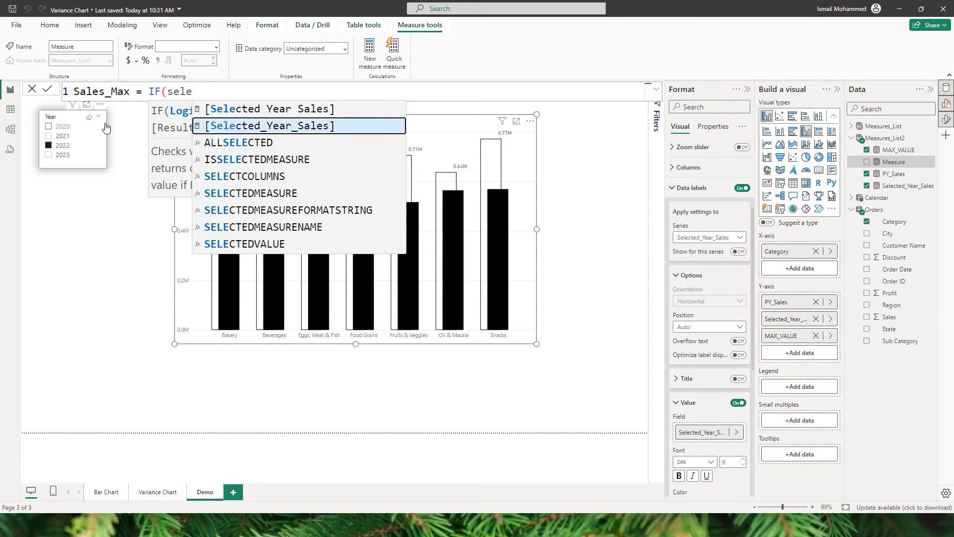
key("Tab")
type("> ")
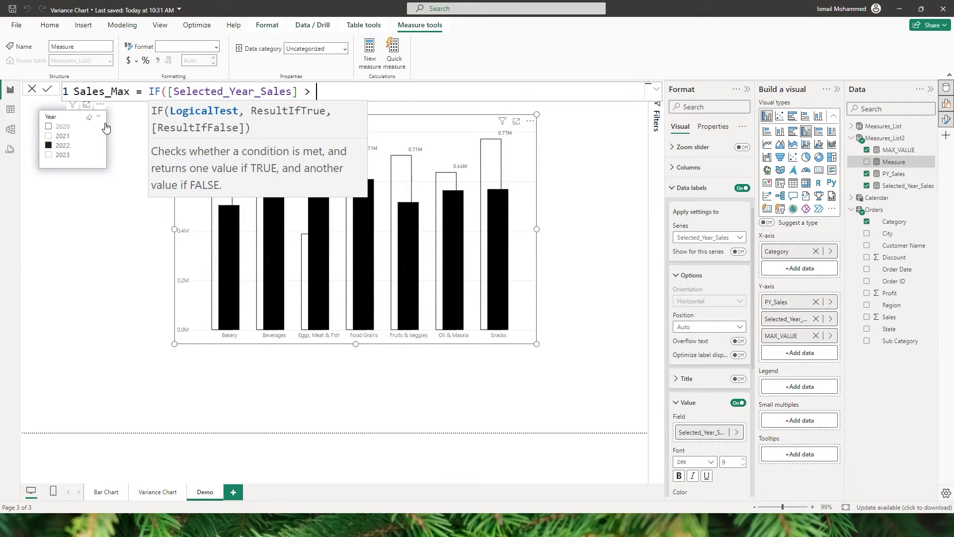
type("[PY_")
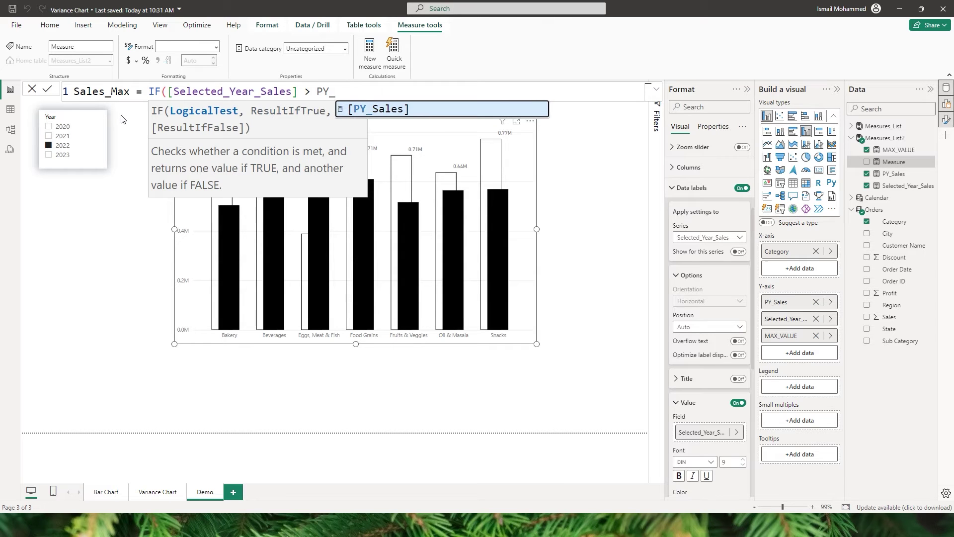
key("Tab")
type(", ")
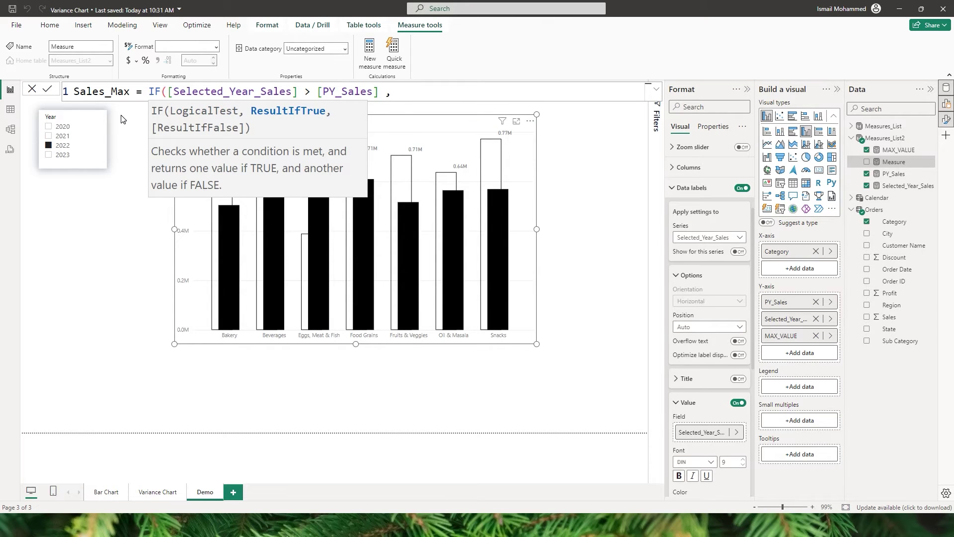
Set [MAX_VALUE] as the true result of the Sales_Max formula, close the function and commit the measure
type("Max")
key("Up")
key("Up")
key("Up")
key("Tab")
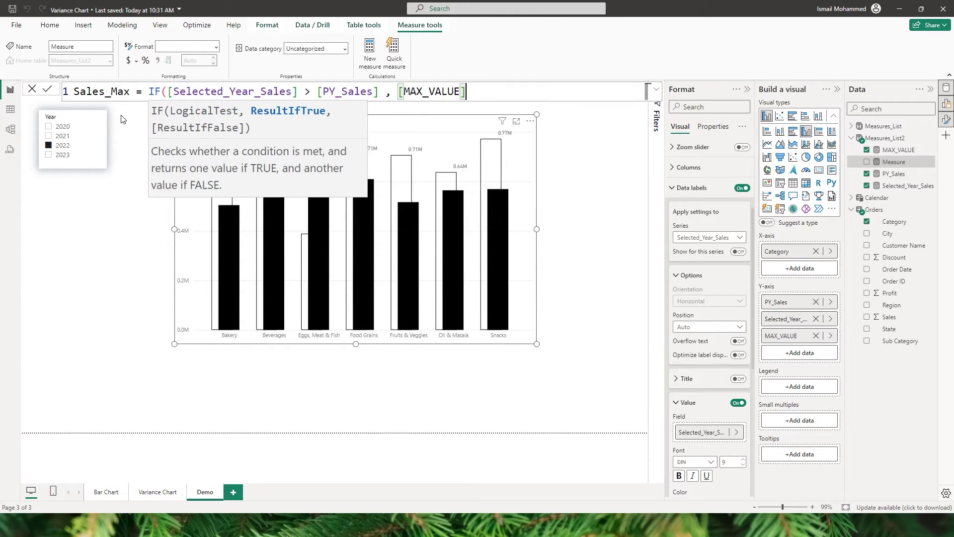
type(")")
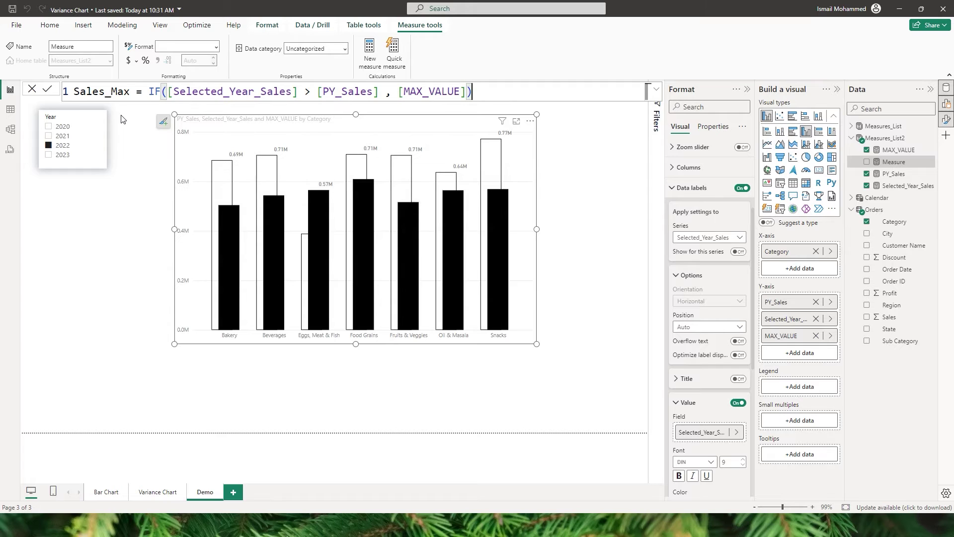
key("Return")
Turn on error bars for the chart's PY_Sales series and set Sales_Max as their upper bound
left_click(347, 132)
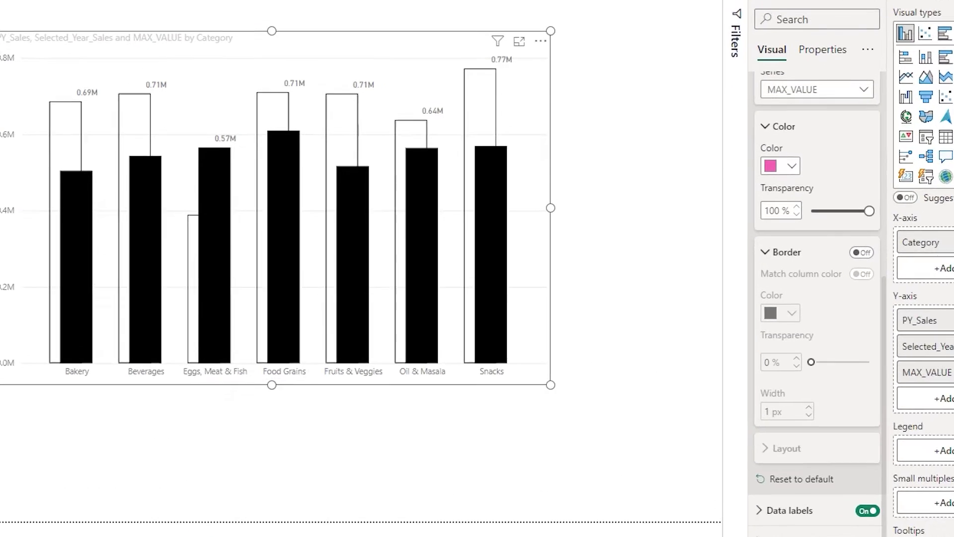
scroll(936, 293, "down", 10)
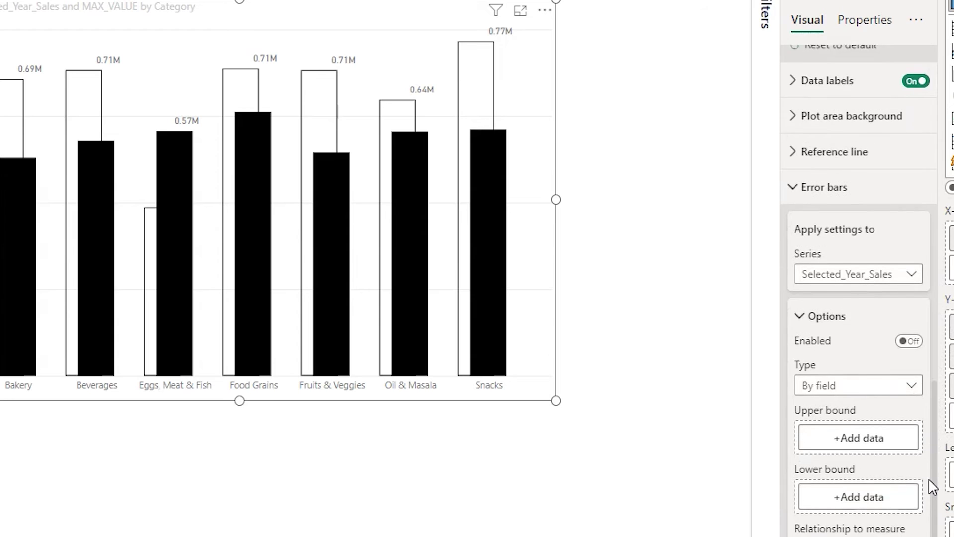
left_click(862, 330)
left_click(908, 201)
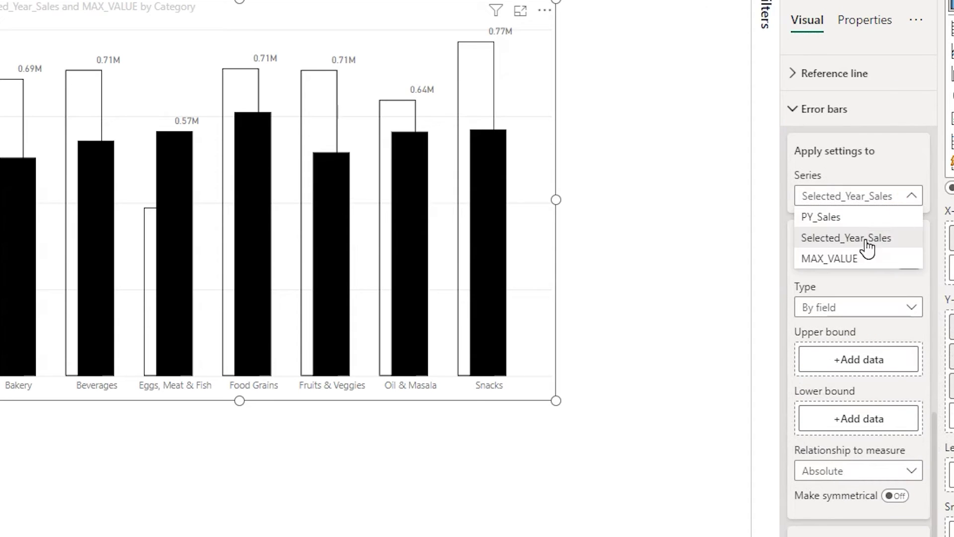
left_click(824, 218)
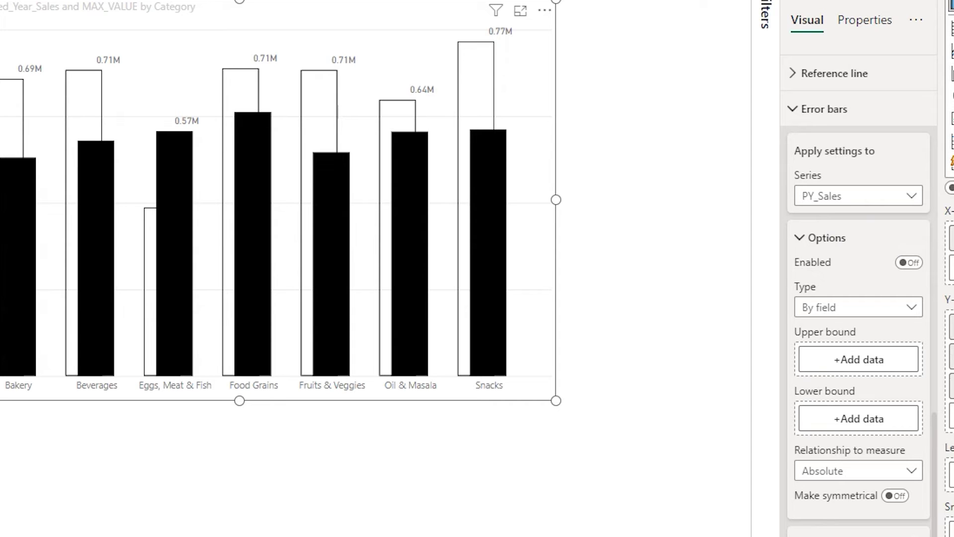
left_click(912, 264)
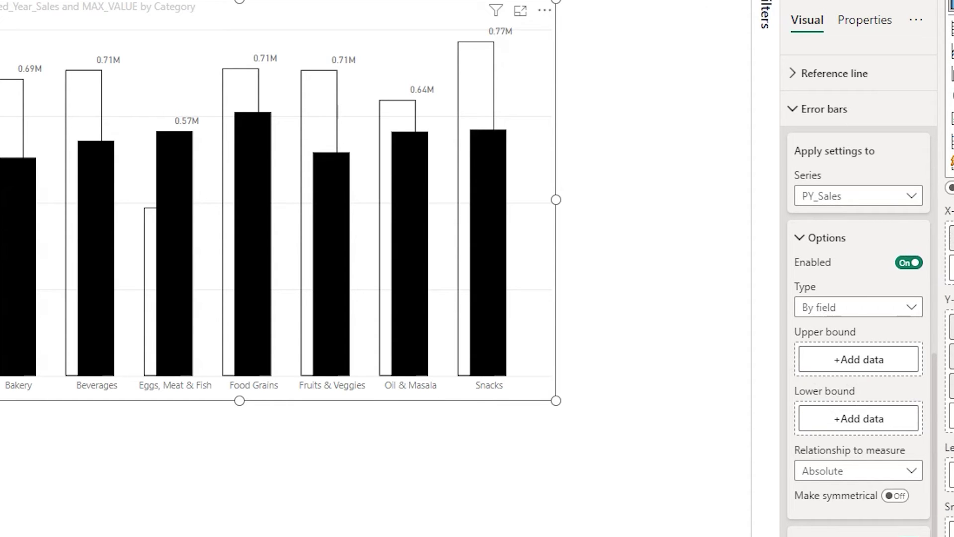
left_click_drag(951, 343, 877, 368)
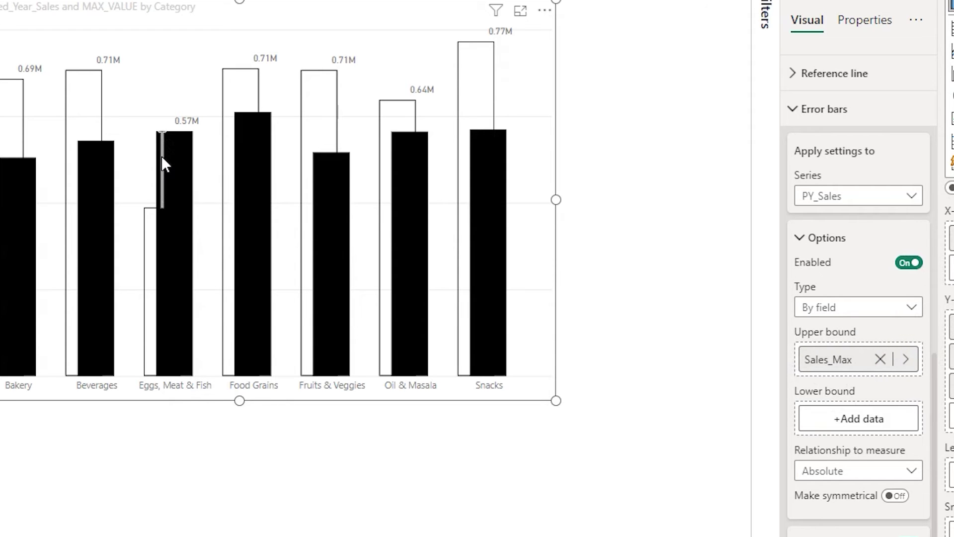
mouse_move(161, 149)
mouse_move(176, 166)
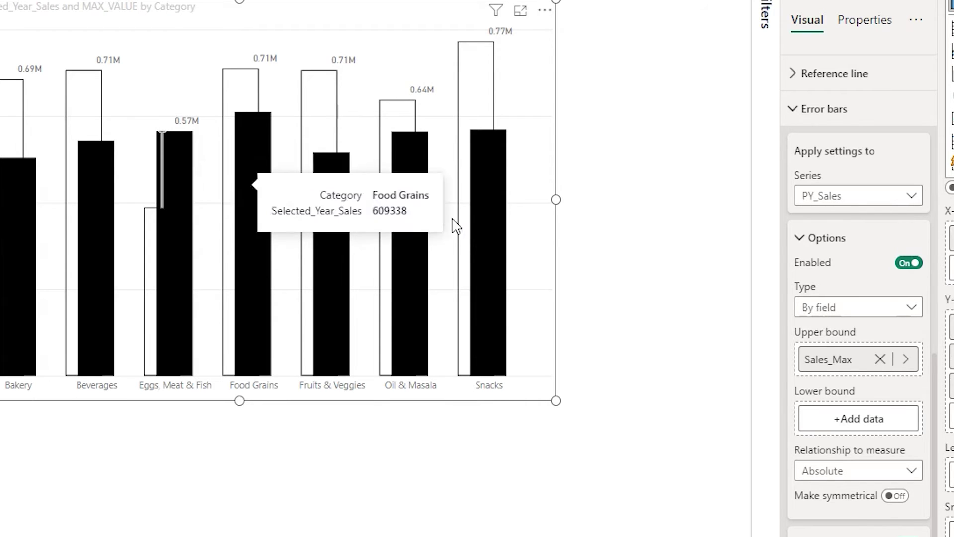
Colour the PY_Sales error bars bright green and set their marker shape to None
scroll(931, 368, "down", 5)
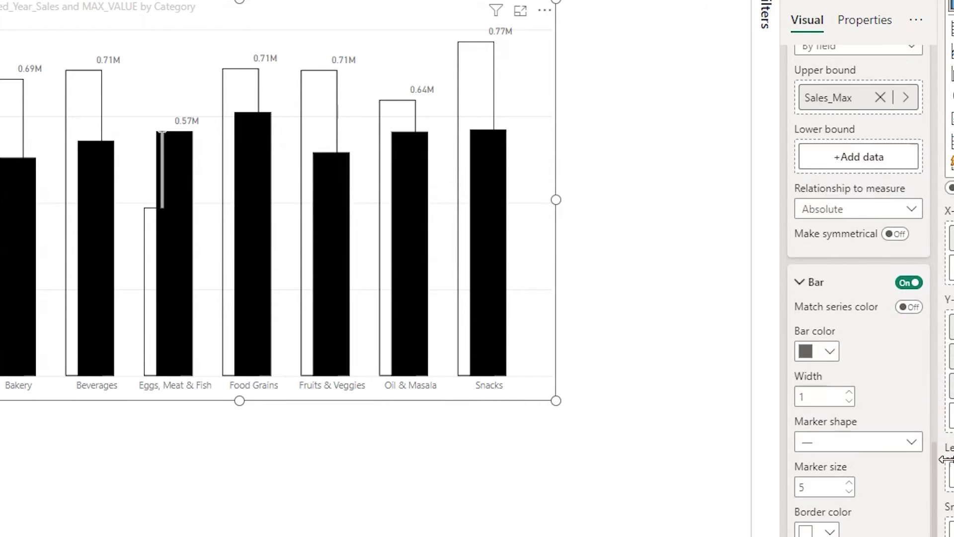
left_click(901, 424)
left_click(827, 304)
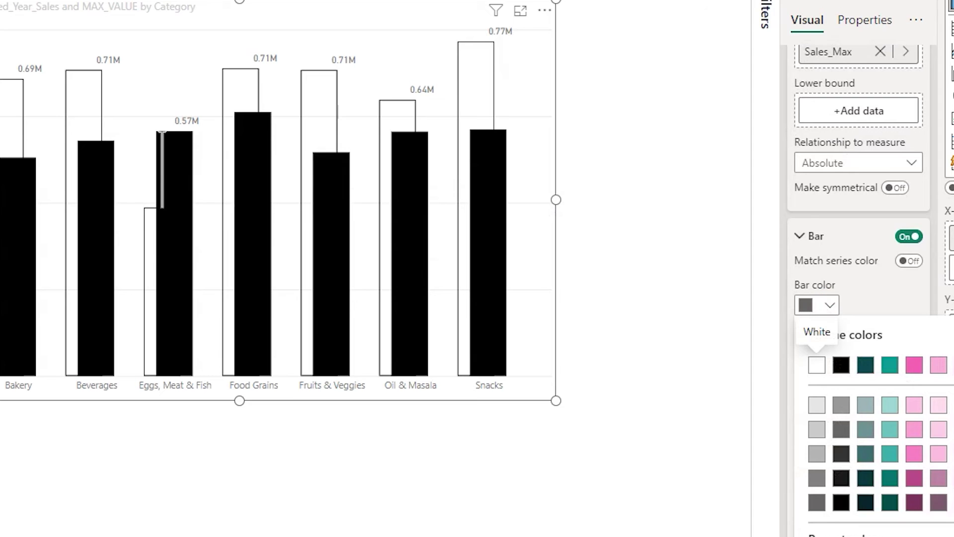
left_click(818, 534)
left_click(845, 377)
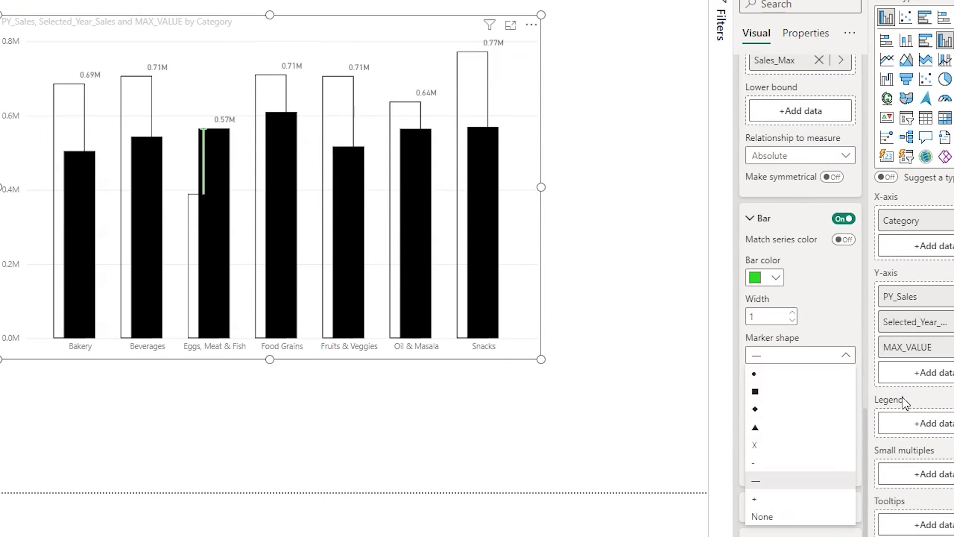
left_click(770, 516)
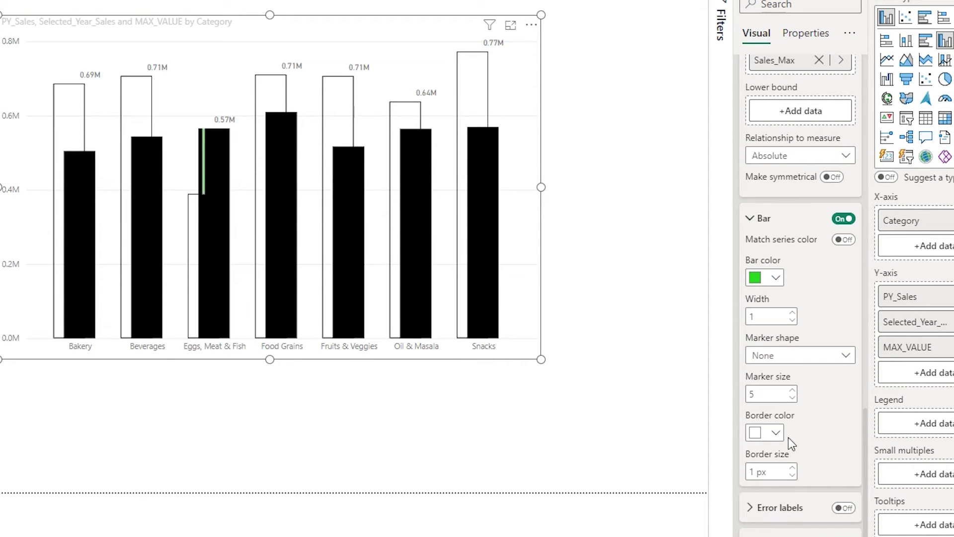
Set the PY_Sales error bars' width to 10 and their border size to 0 px
left_click_drag(775, 317, 724, 318)
type("0")
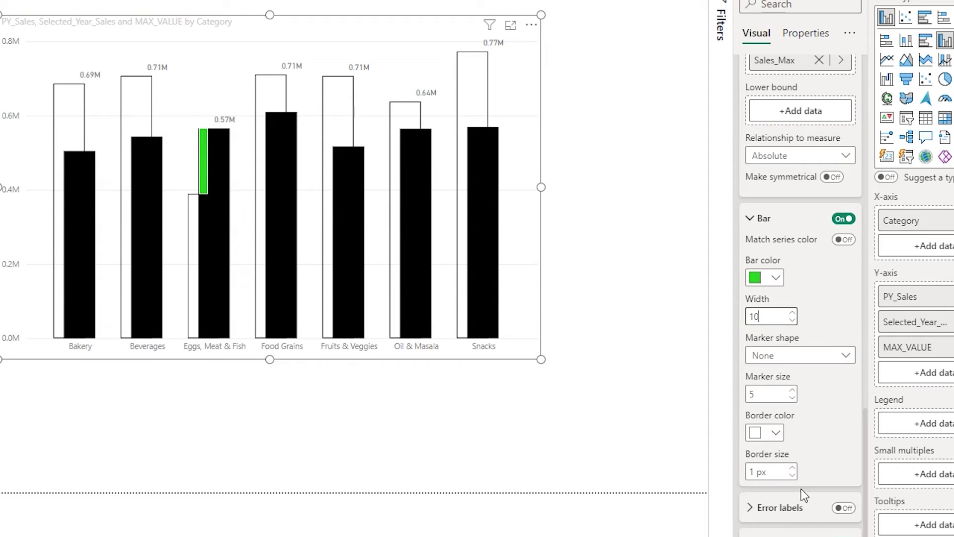
left_click(792, 476)
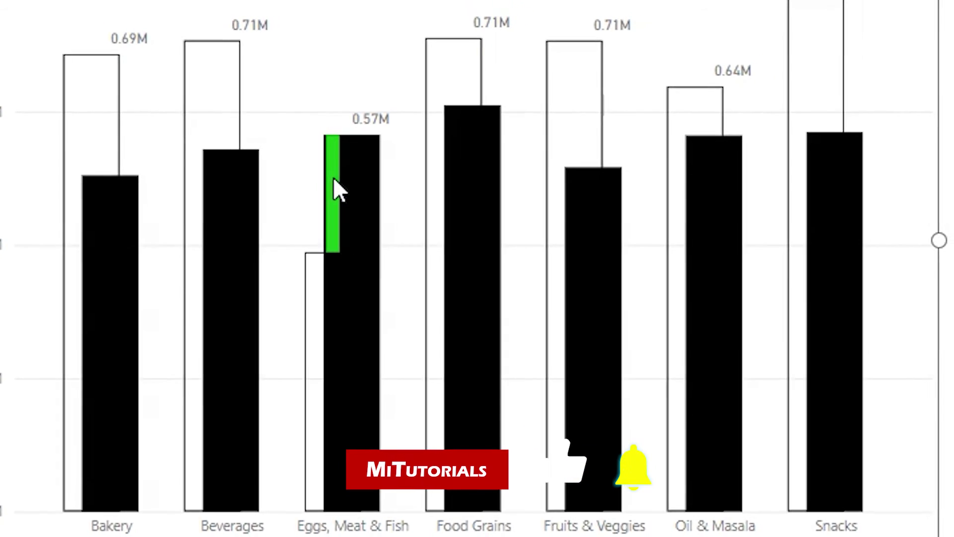
mouse_move(334, 179)
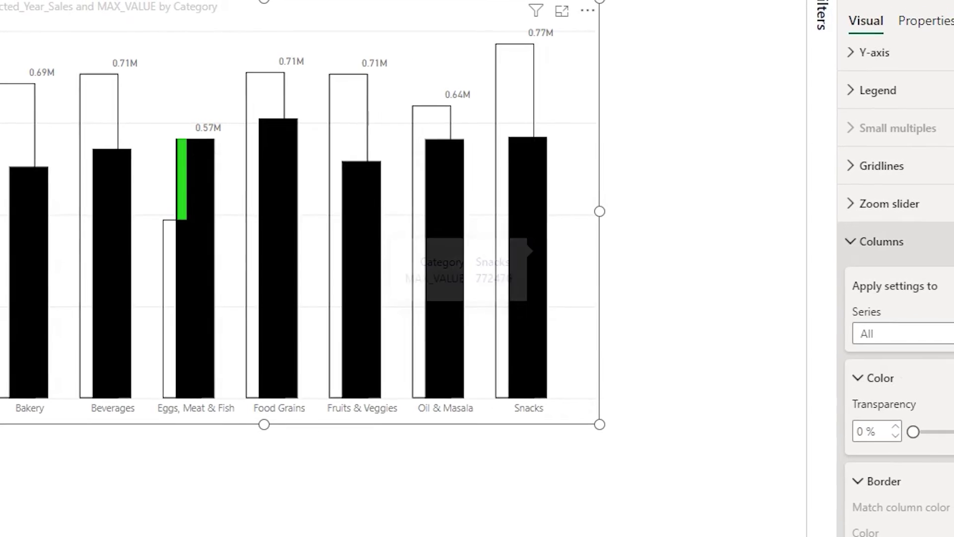
Set the space between series in the column layout to 30 %
left_click(813, 249)
left_click(817, 247)
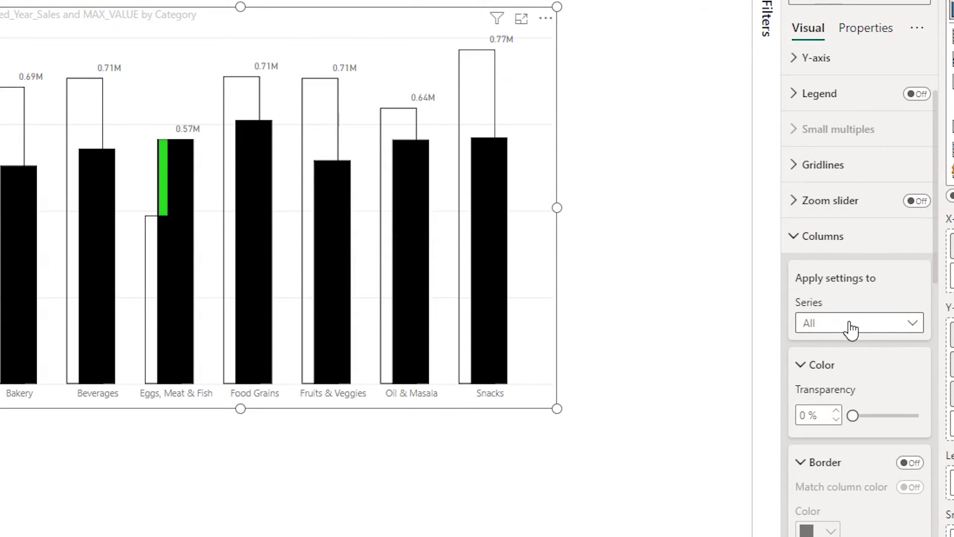
scroll(939, 157, "down", 1)
scroll(939, 157, "down", 9)
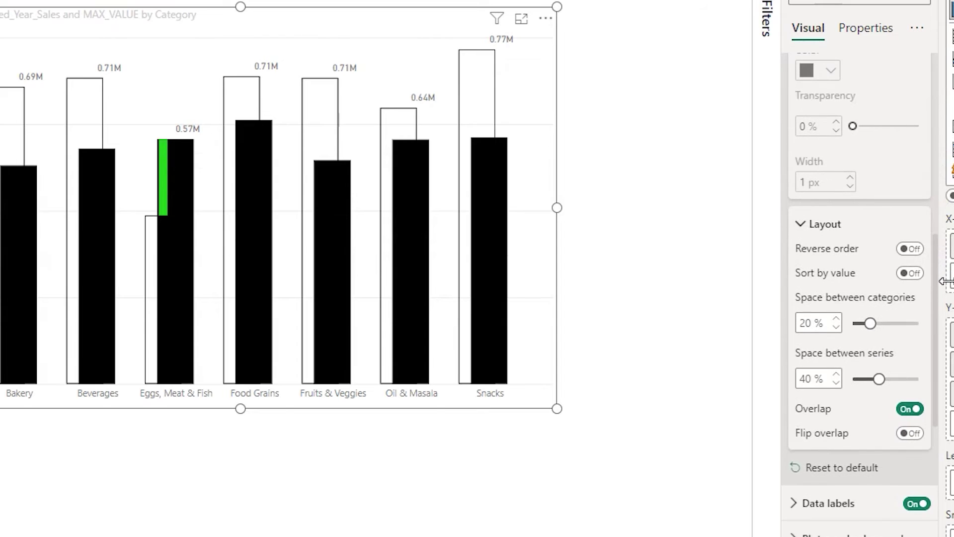
double_click(820, 379)
type("30")
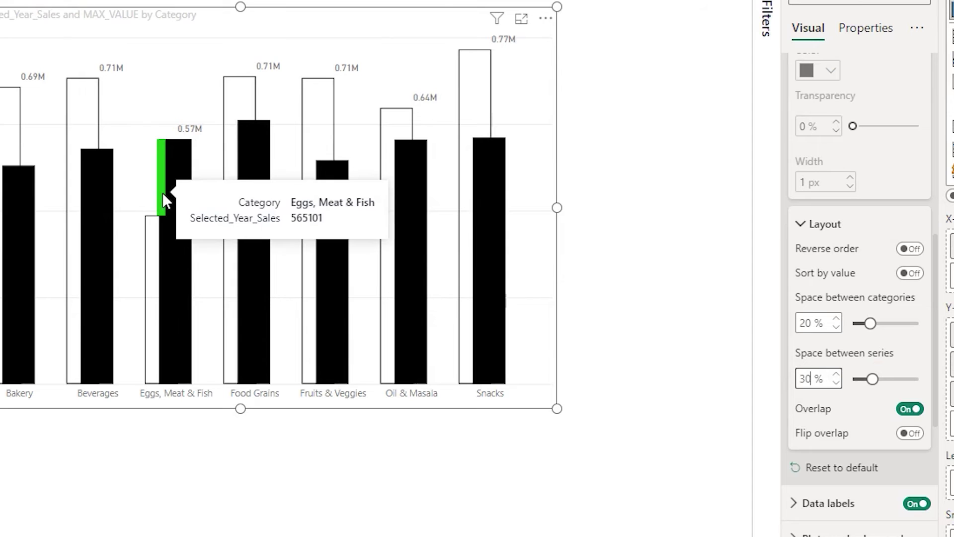
scroll(937, 412, "down", 10)
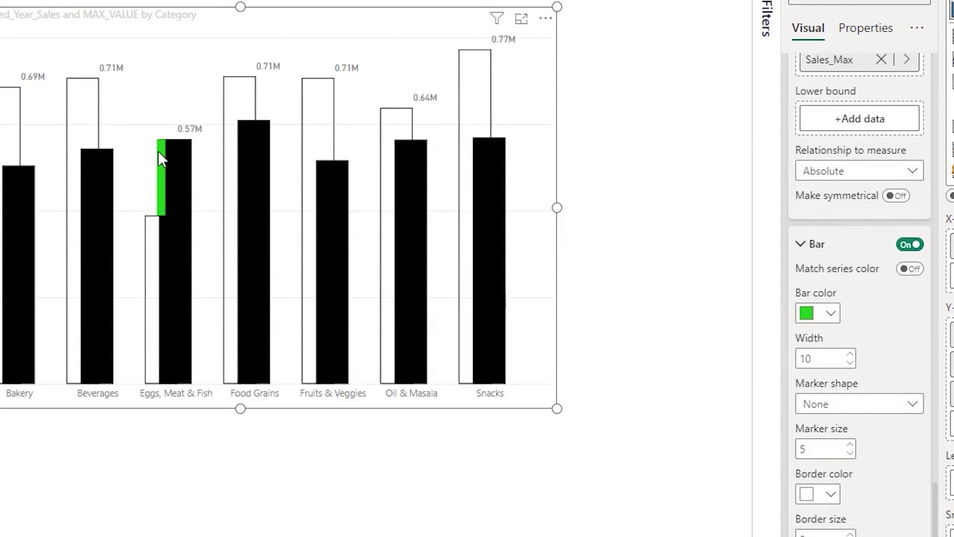
mouse_move(163, 160)
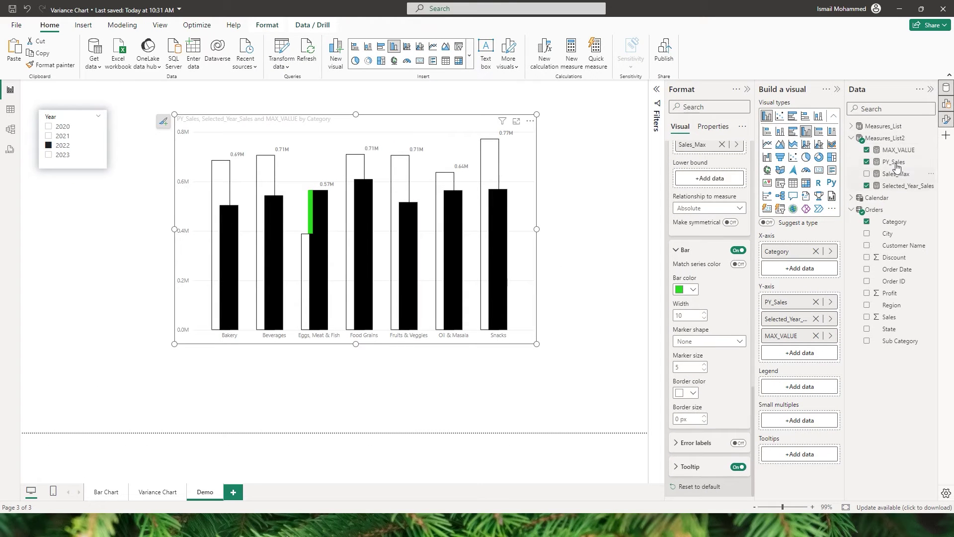
Copy the complete Sales_Max formula and paste it into a new measure in Measures_List2
left_click(895, 174)
left_click(486, 95)
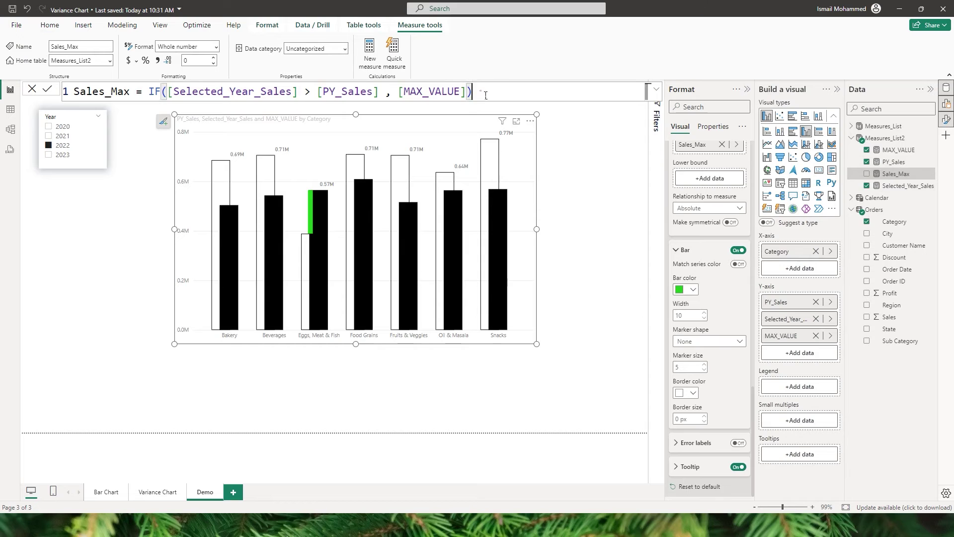
key("ctrl+a")
key("ctrl+c")
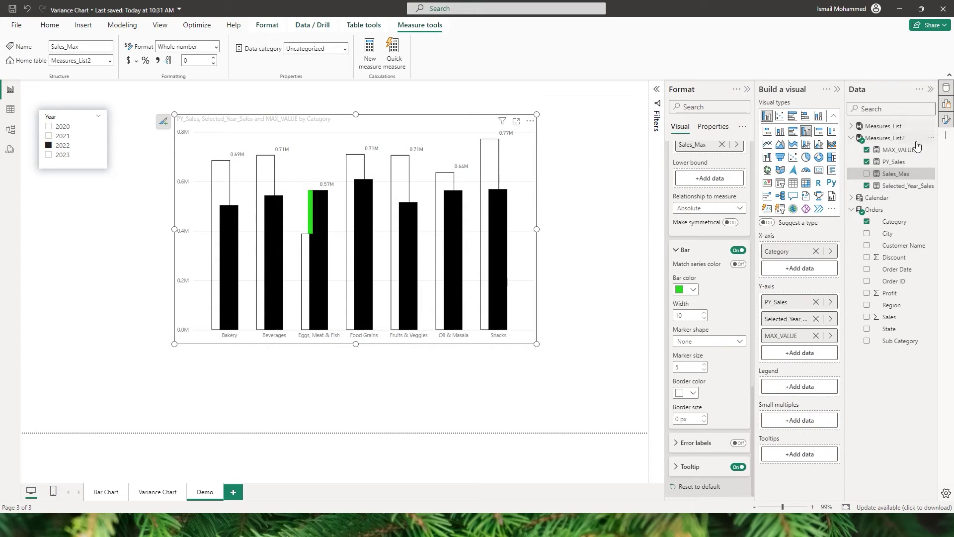
left_click(885, 163)
left_click(369, 52)
key("ctrl+a")
key("ctrl+v")
Rename the pasted measure PY_Sales_Max at the start of its formula
left_click_drag(103, 94, 63, 94)
left_click(64, 94)
type("PY")
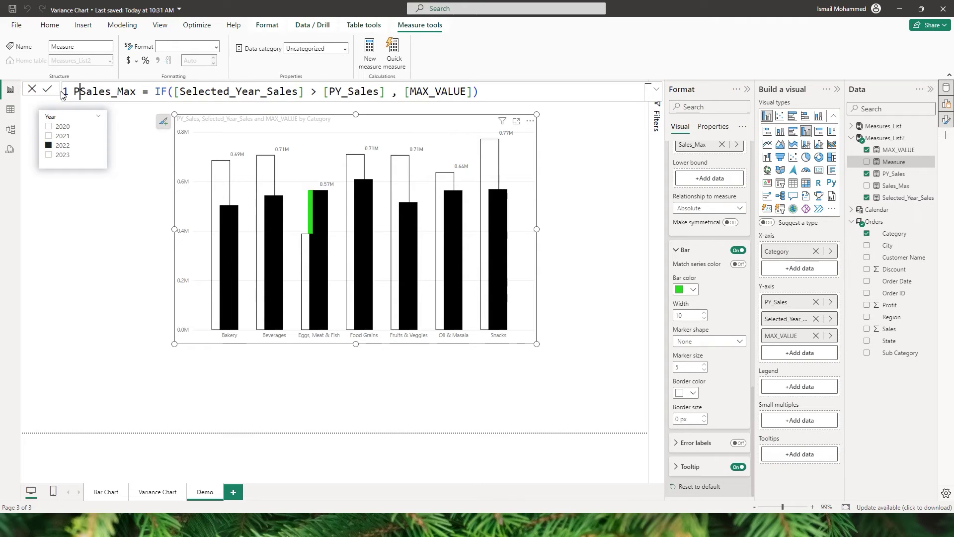
type("_")
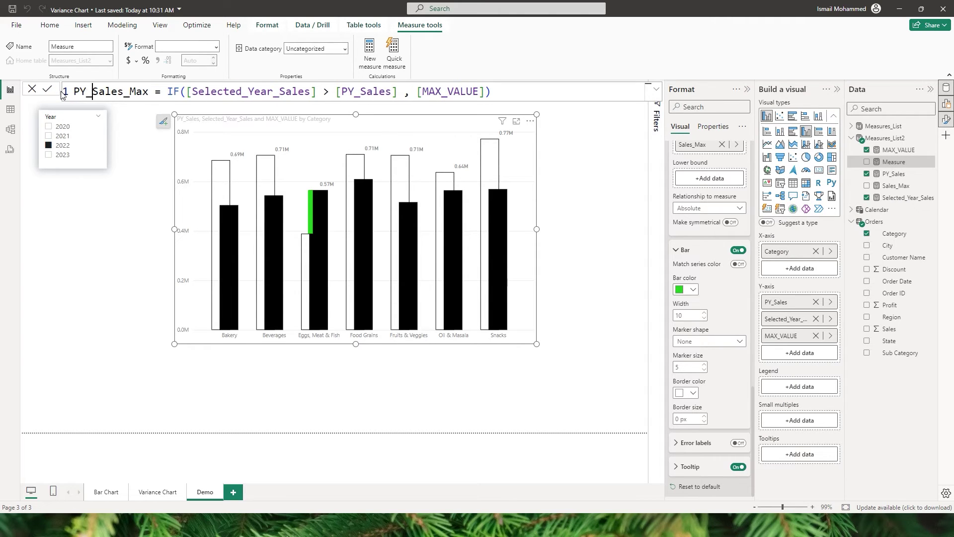
Change the PY_Sales_Max comparison to [Selected_Year_Sales] < [PY_Sales] and commit the measure
left_click(330, 97)
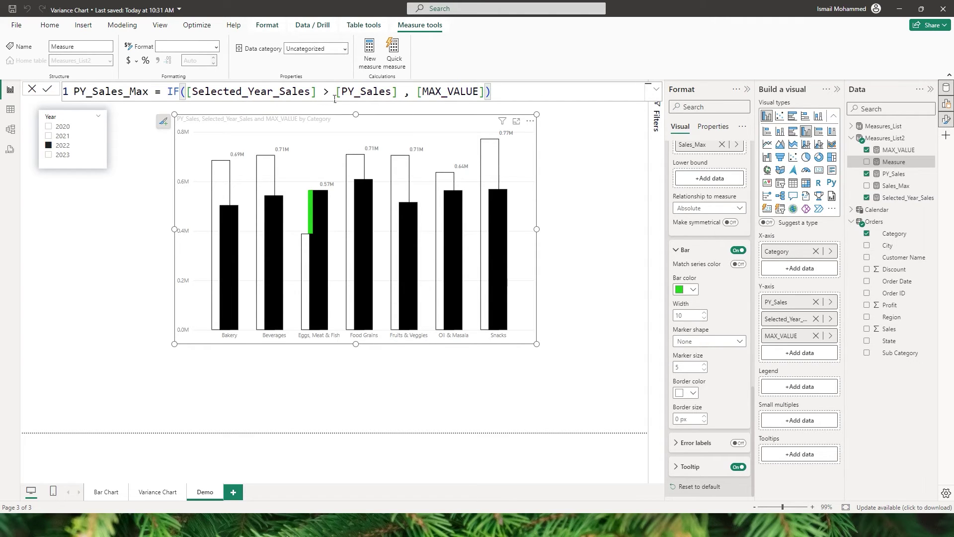
key("BackSpace")
type("<")
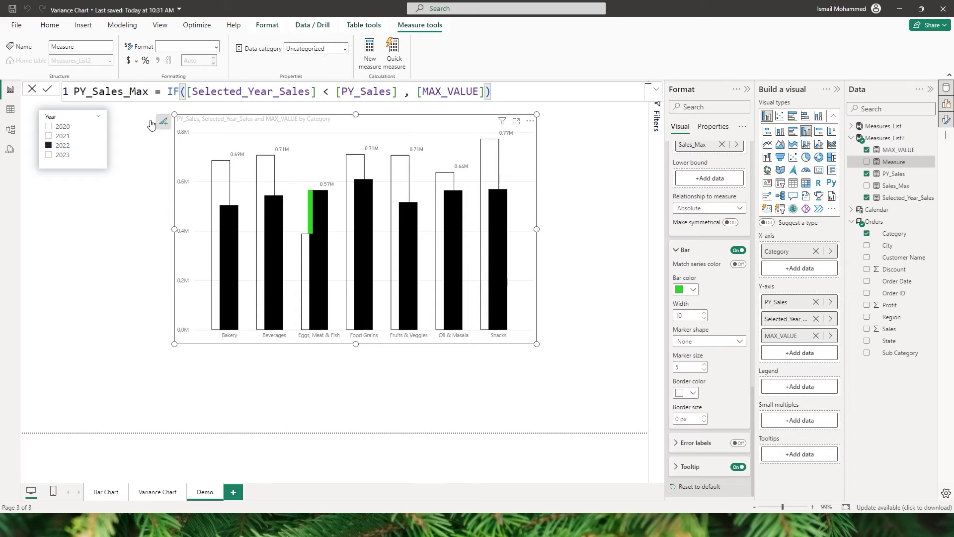
left_click(48, 90)
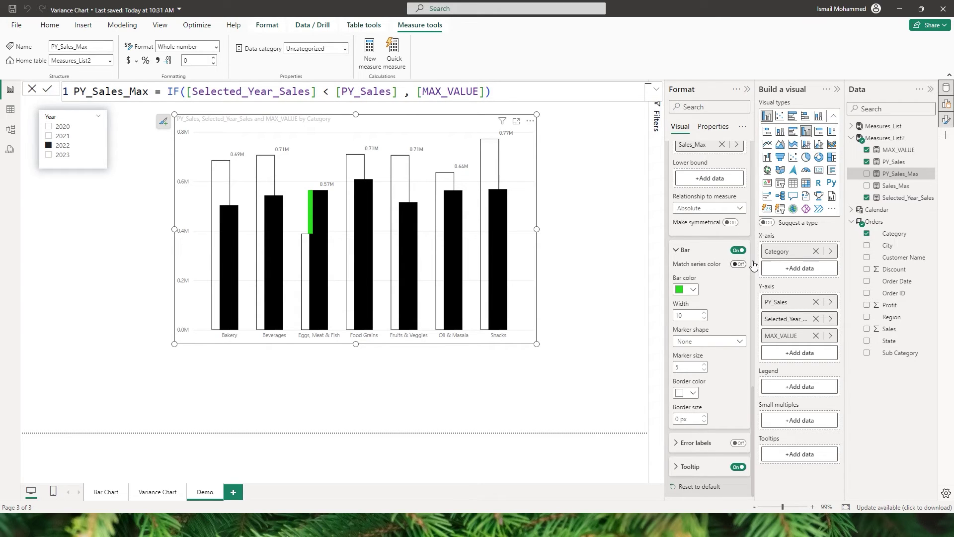
Turn on error bars for the Selected_Year_Sales series and set PY_Sales_Max as their upper bound
scroll(753, 403, "up", 5)
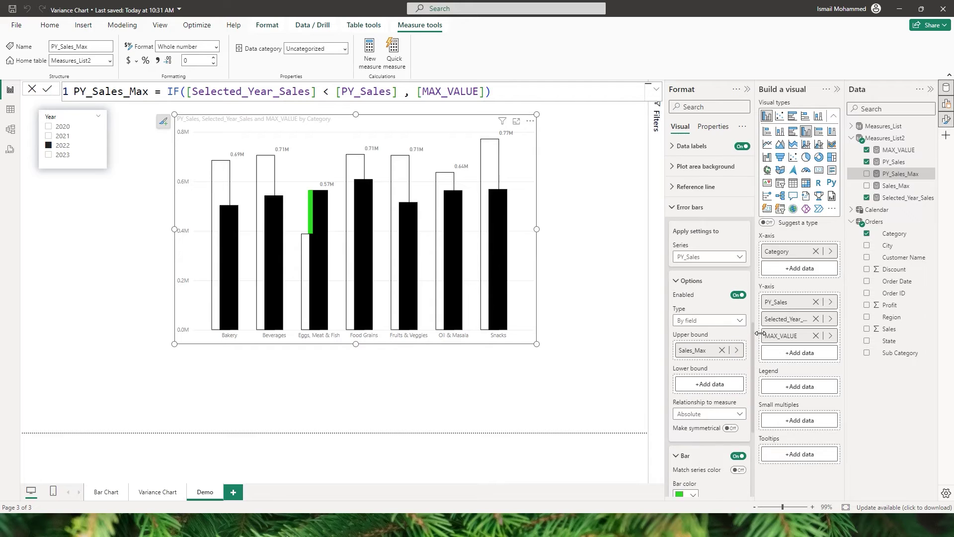
left_click(692, 284)
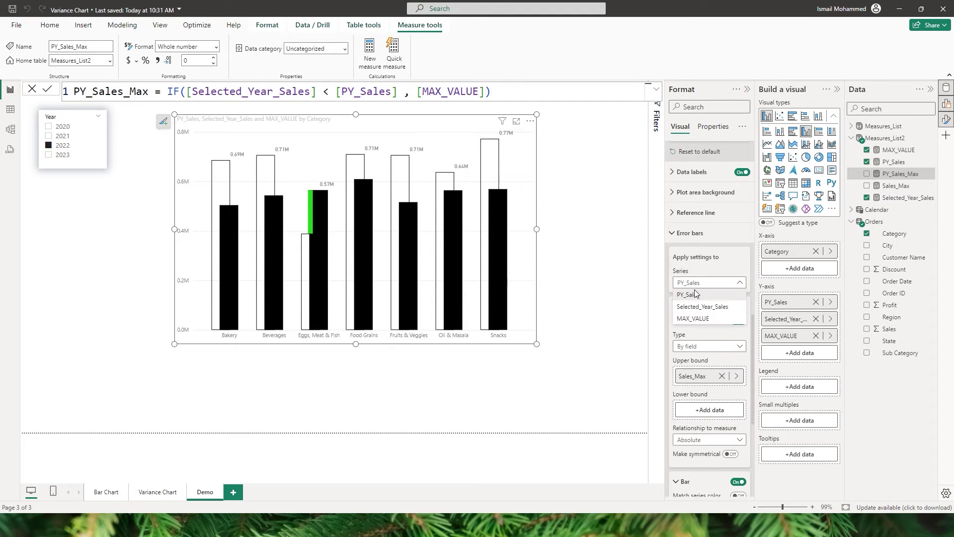
left_click(702, 306)
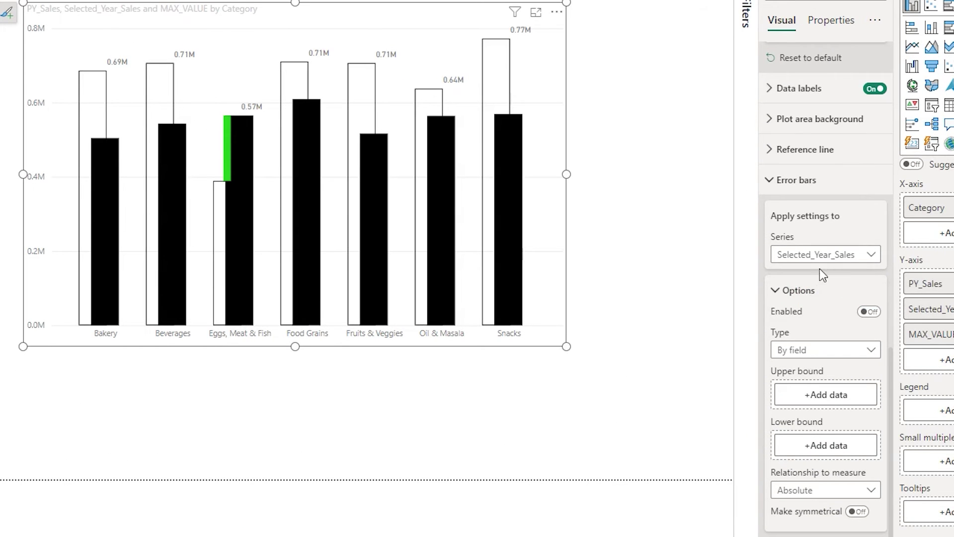
left_click(871, 312)
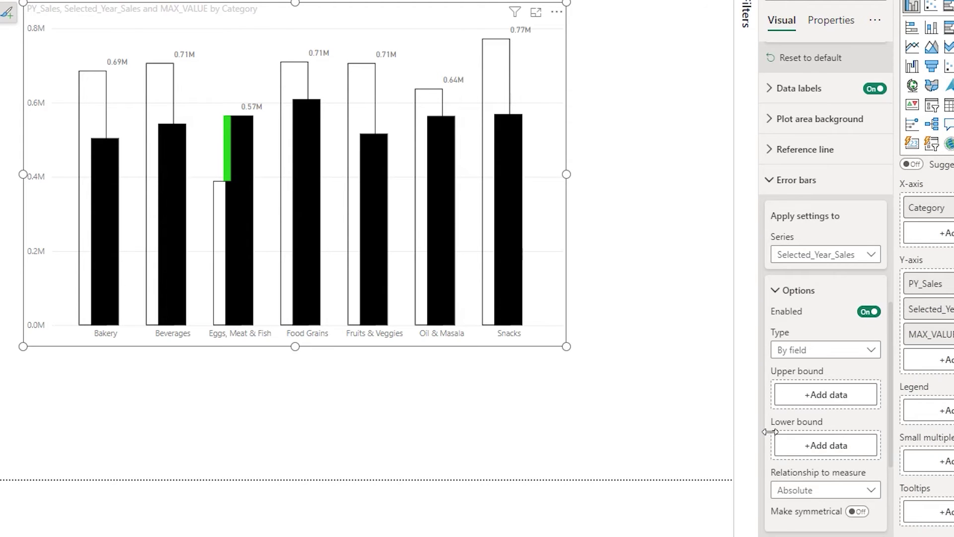
left_click_drag(952, 268, 842, 403)
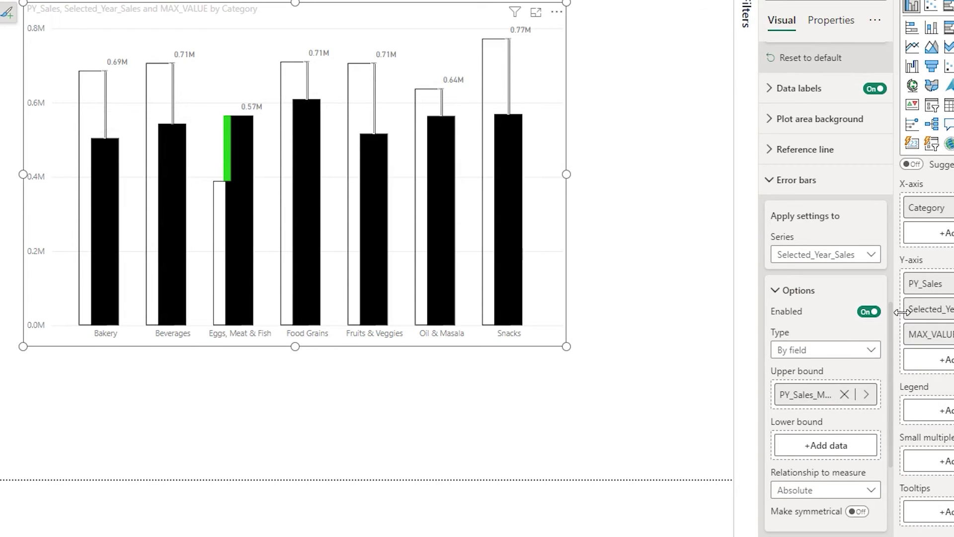
Colour the Selected_Year_Sales error bars red using a custom colour
left_click_drag(890, 314, 891, 436)
left_click(801, 264)
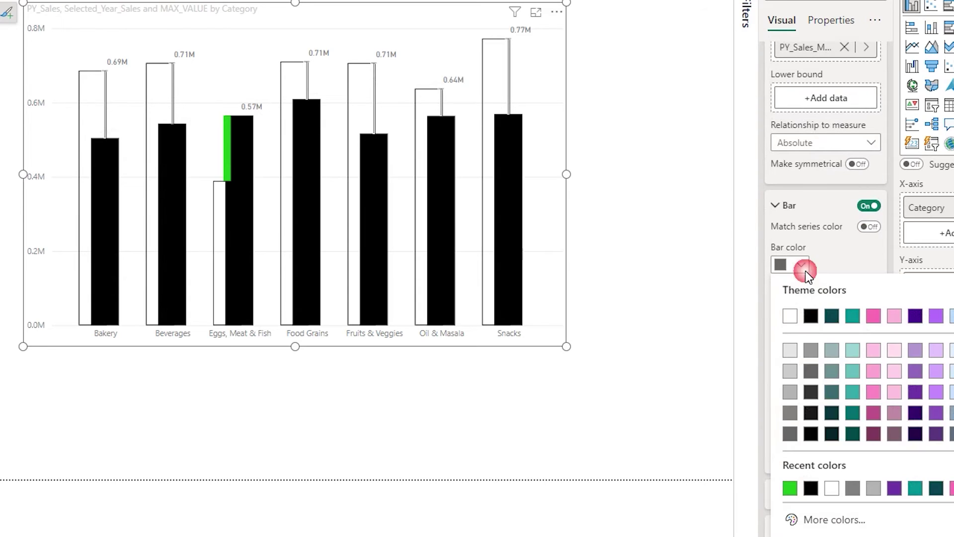
left_click(810, 516)
left_click_drag(949, 370, 951, 298)
left_click(824, 204)
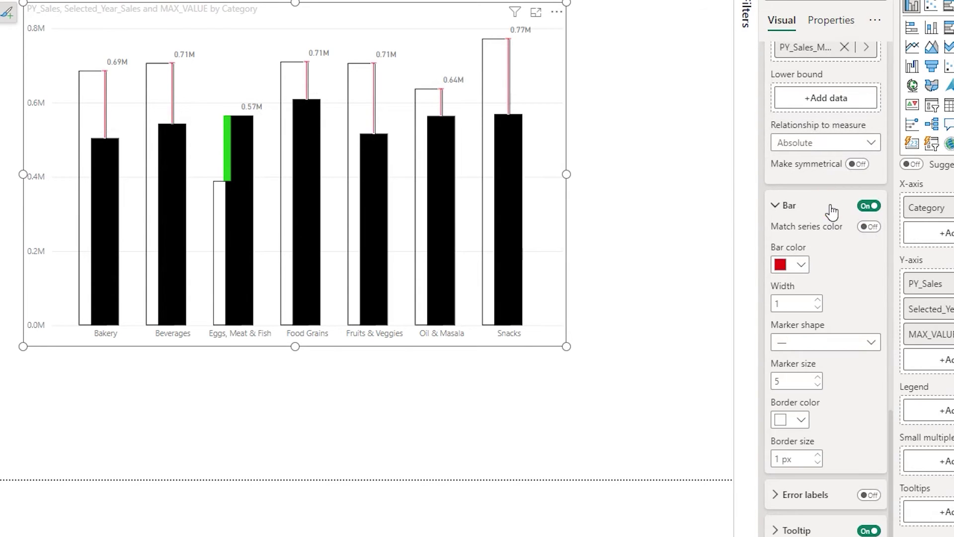
Set the Selected_Year_Sales error bars' width to 10 and their marker shape to None
double_click(798, 301)
type("10")
left_click(864, 346)
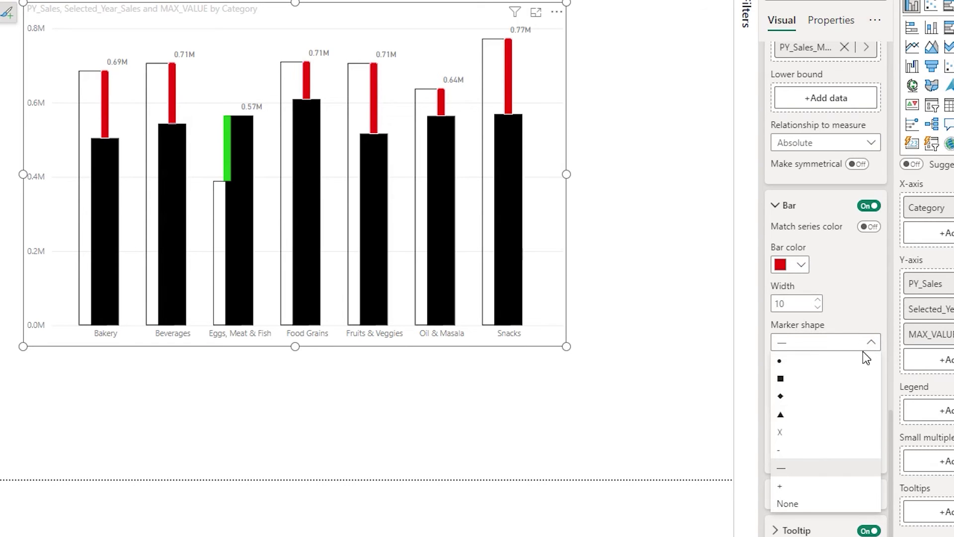
left_click(791, 502)
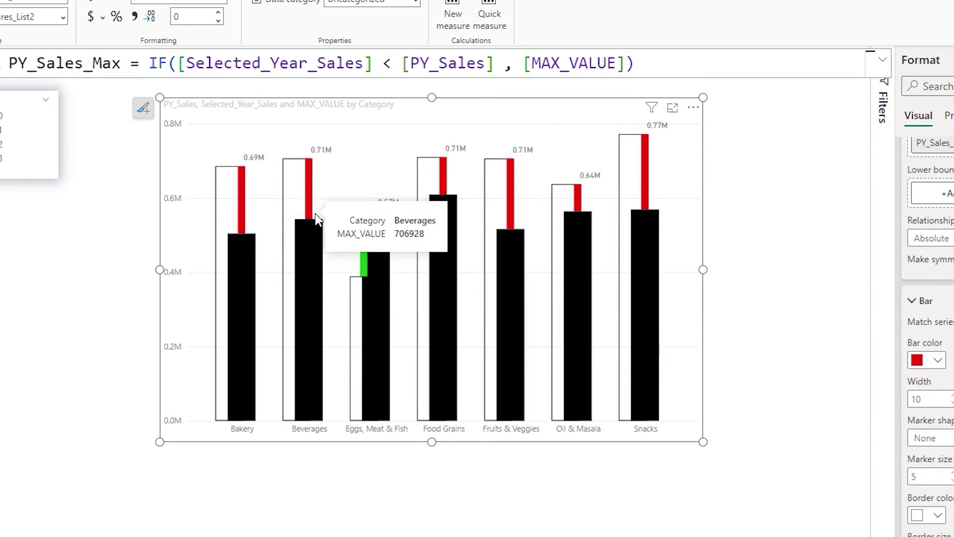
Create a Percentage_Change measure in Measures_List2, starting a DIVIDE expression with [Selected_Year_Sales] as the first numerator term
mouse_move(176, 111)
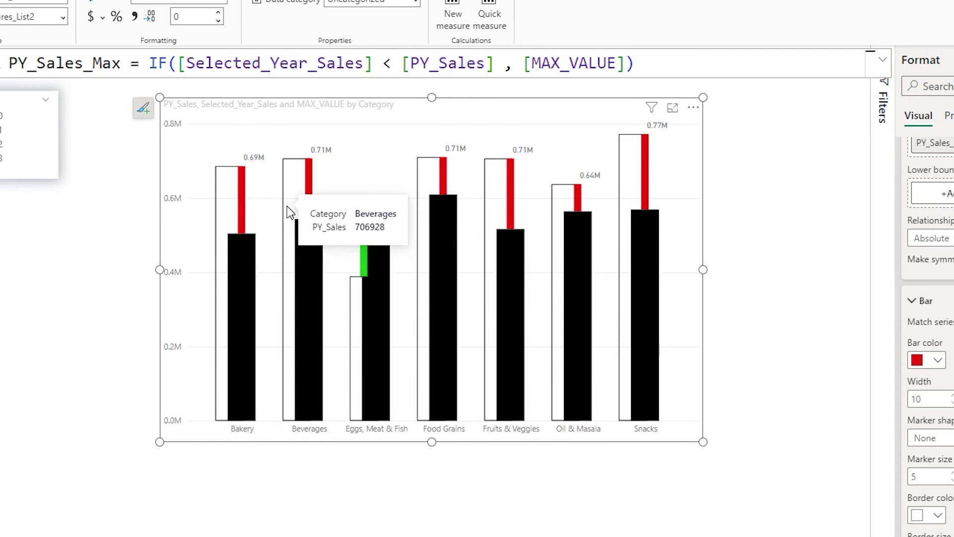
left_click(476, 463)
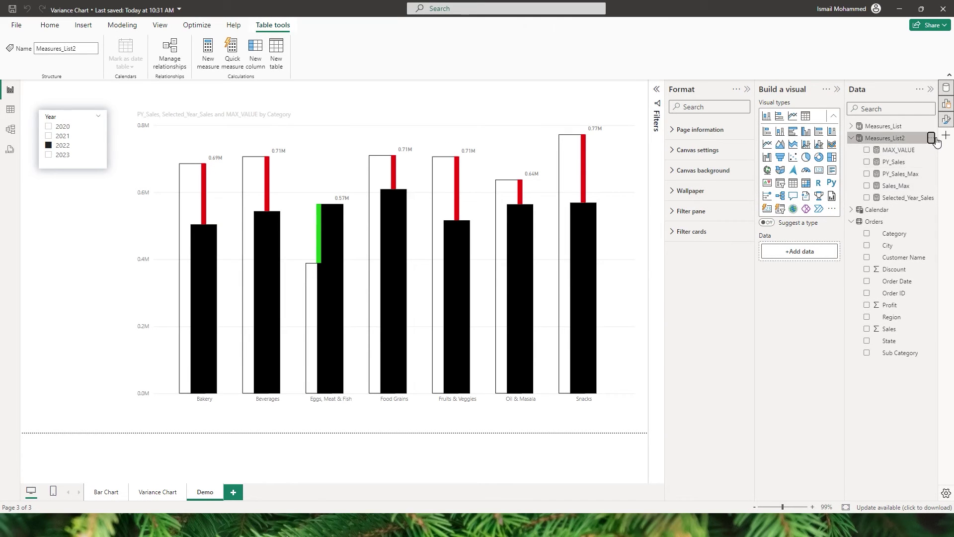
left_click(928, 139)
left_click(874, 156)
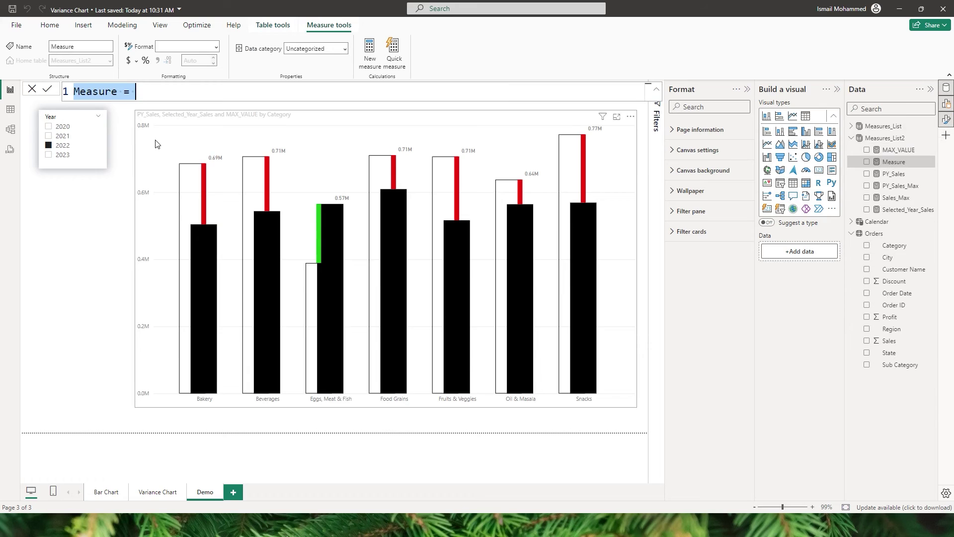
type("Percentage_Change = Divi")
key("Tab")
type("Sele")
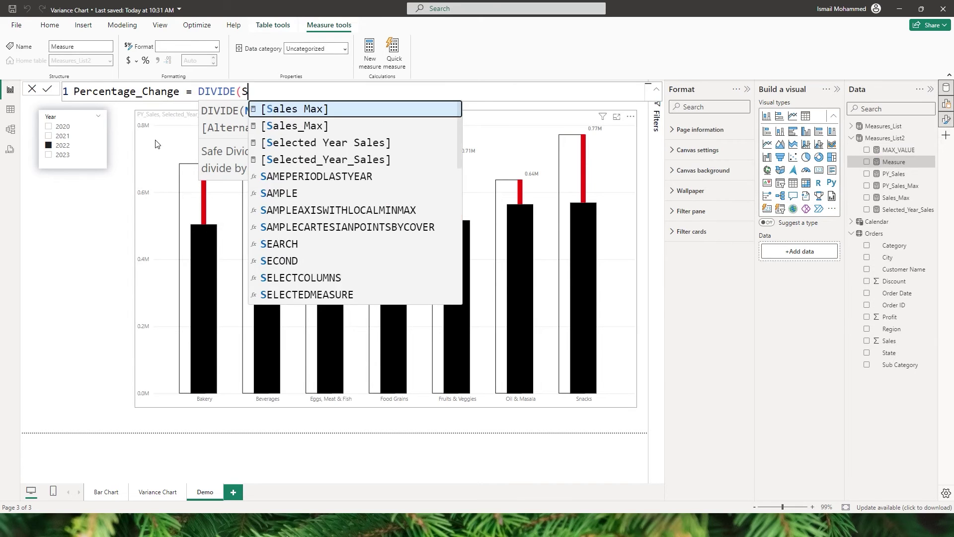
key("Up")
key("Up")
key("Up")
key("Tab")
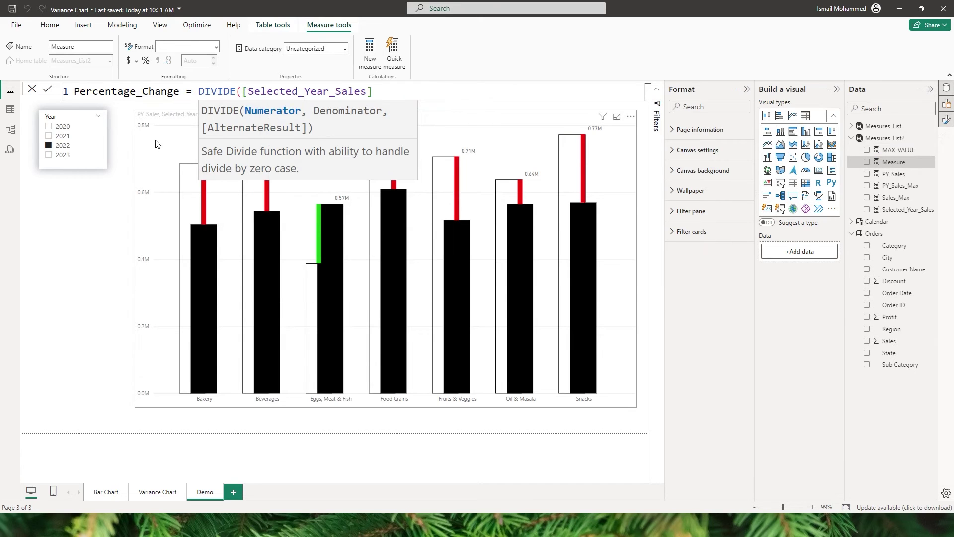
Subtract [PY_Sales] from [Selected_Year_Sales] in the DIVIDE numerator and move on to the denominator argument
type("- PY")
key("Down")
key("Down")
key("Down")
key("Tab")
type(",")
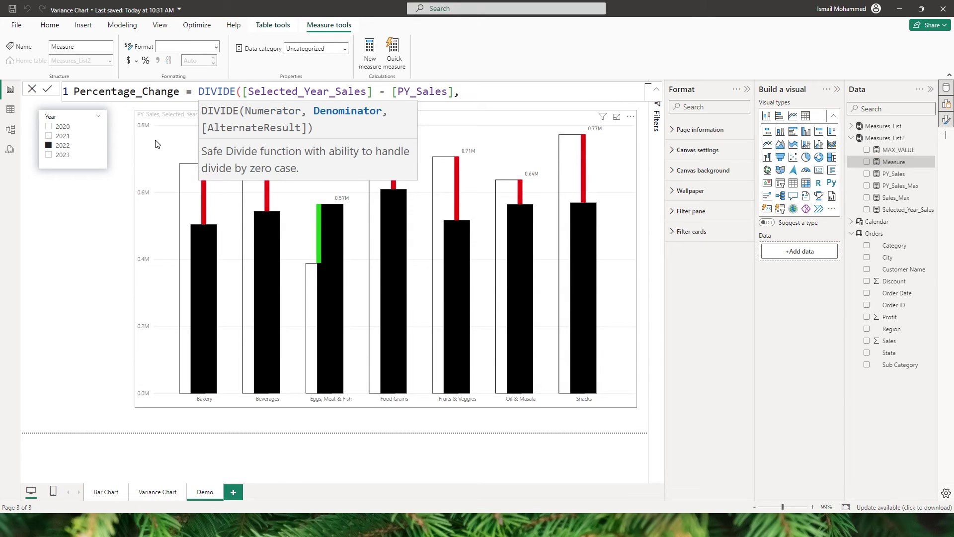
Complete Percentage_Change with [PY_Sales] as the denominator, commit it, and format the measure as a percentage
type("[PY")
key("Down")
key("Down")
key("Down")
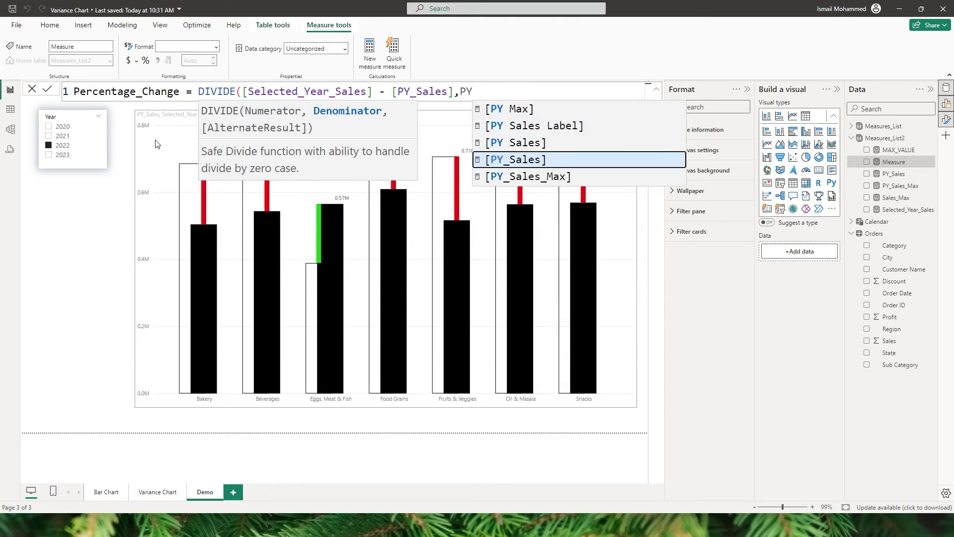
key("Tab")
type(")")
key("Return")
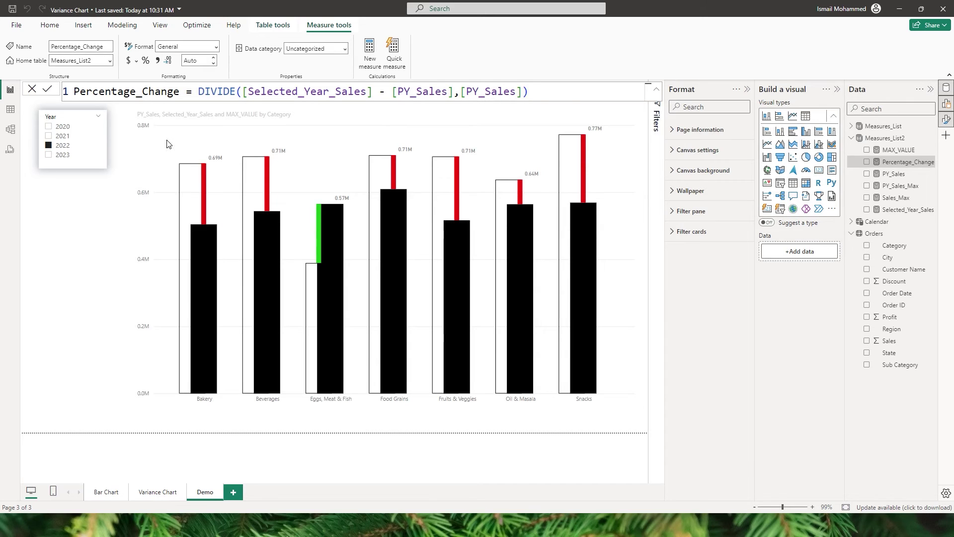
left_click(146, 61)
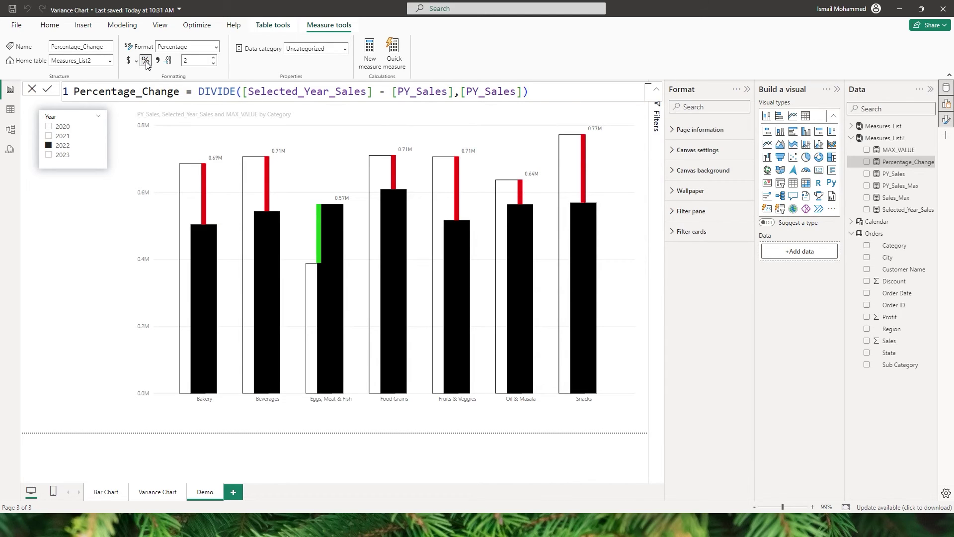
left_click(198, 68)
Create another measure in Measures_List2 named Data_Label, with its expression starting with [Selected_Year_Sales]
left_click(931, 139)
left_click(887, 156)
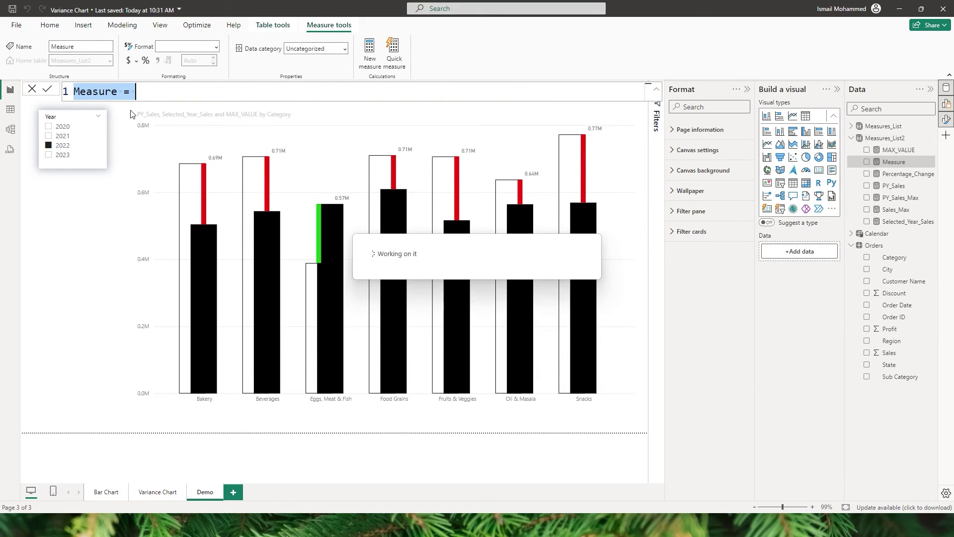
type("Data_Lebel")
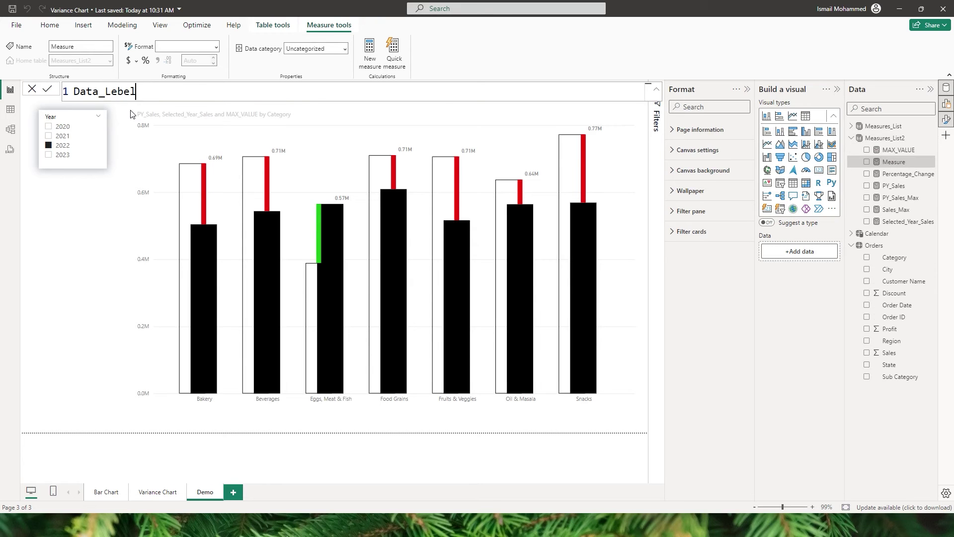
key("BackSpace")
key("BackSpace")
key("BackSpace")
type("el = Sele")
key("Up")
key("Up")
key("Up")
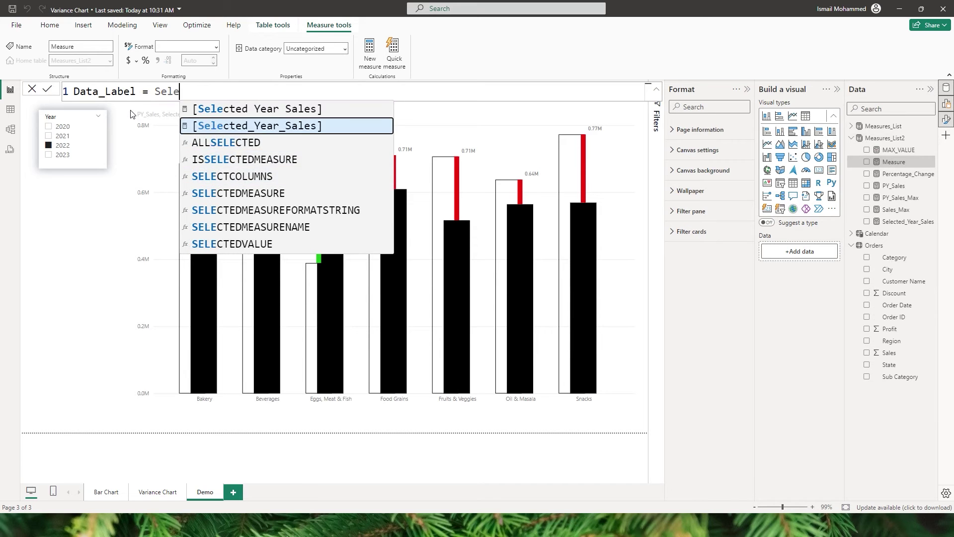
key("Tab")
Concatenate [Percentage_Change] to the Data_Label expression with & and commit the measure
type("& [Per")
key("Down")
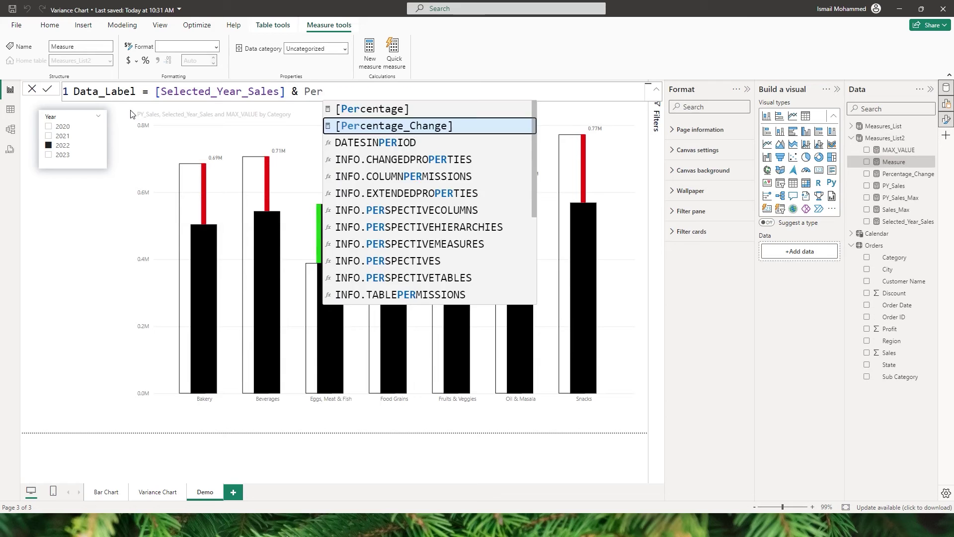
key("Tab")
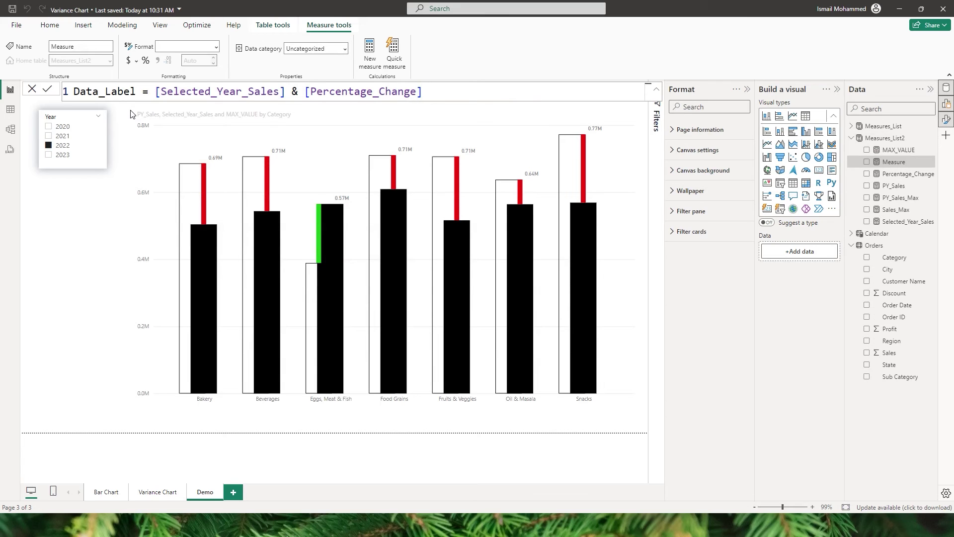
key("Return")
Insert the separator " | " & between [Selected_Year_Sales] & and [Percentage_Change] in the Data_Label measure
left_click(304, 96)
type("\" ")
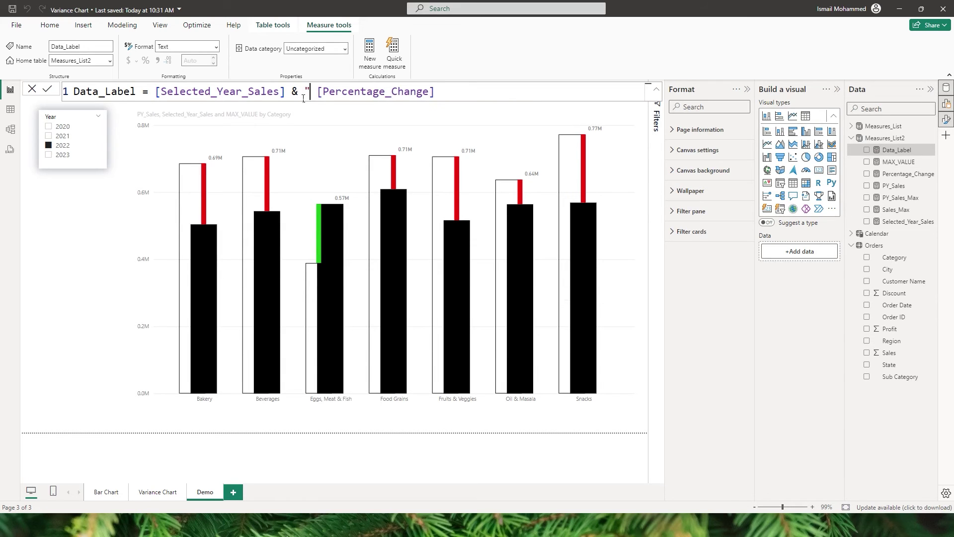
type("|  ")
type("\"")
key("BackSpace")
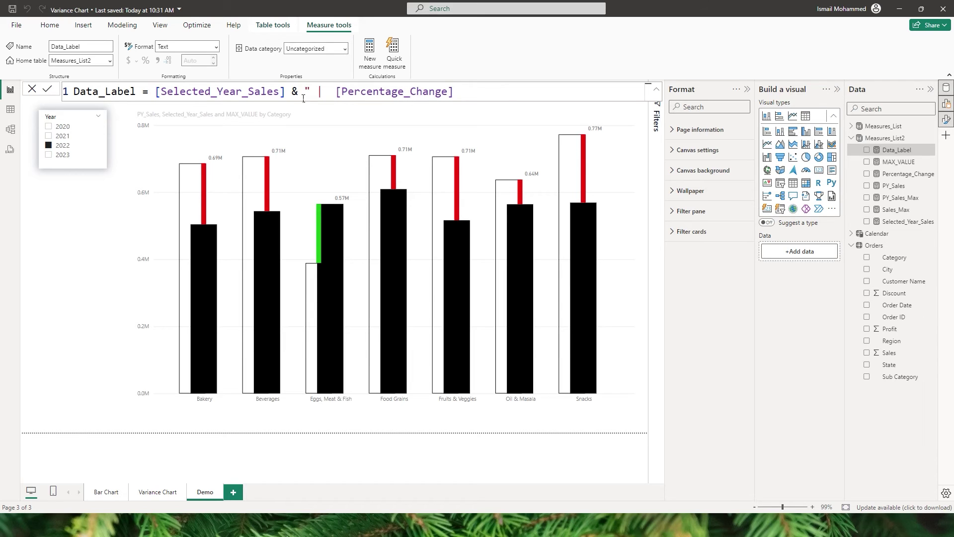
type("\" &")
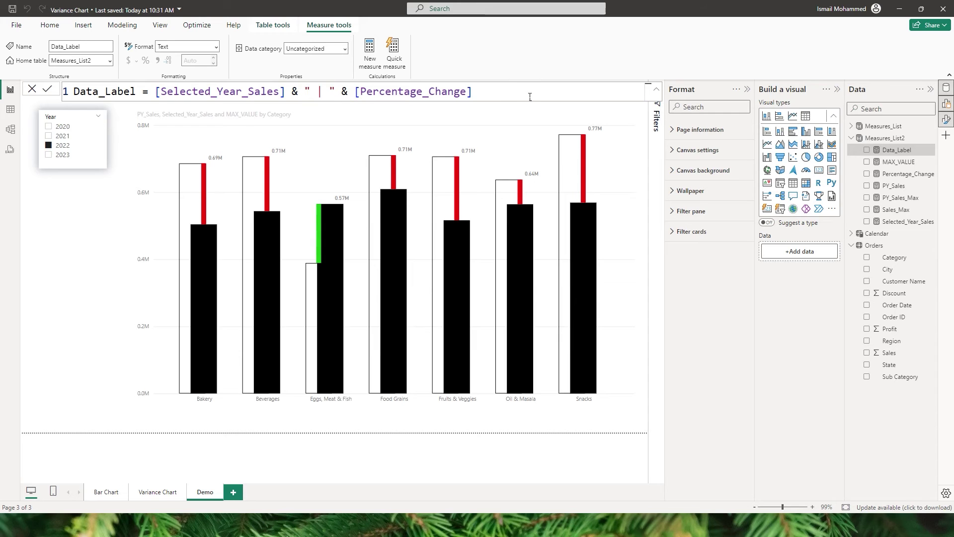
Set Data_Label as the value field of the data labels for the chart's MAX_VALUE series
left_click(618, 175)
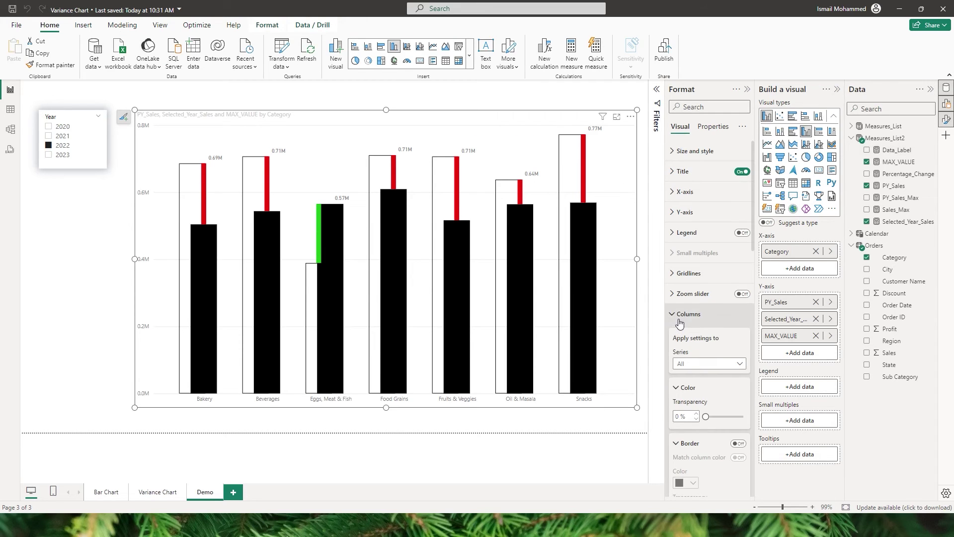
left_click(680, 314)
left_click_drag(753, 233, 752, 253)
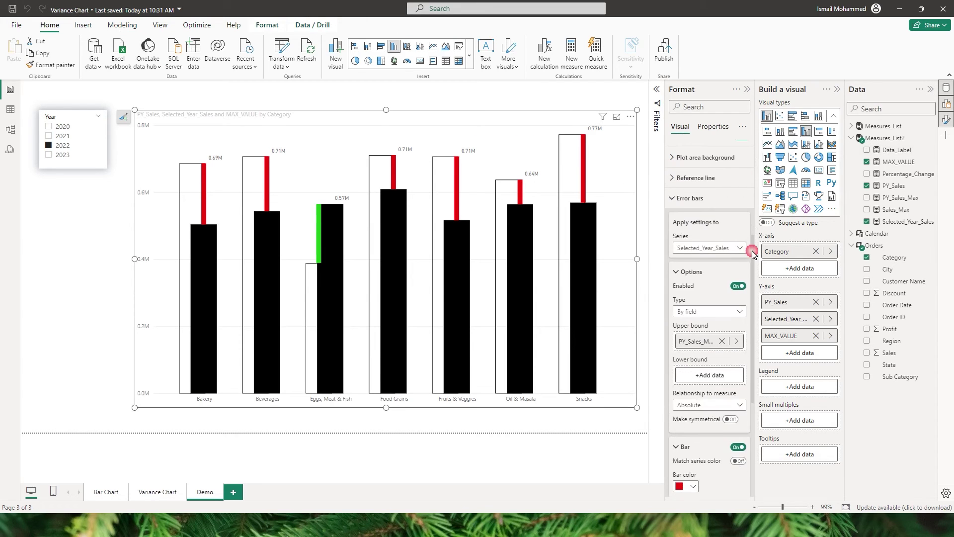
left_click(678, 207)
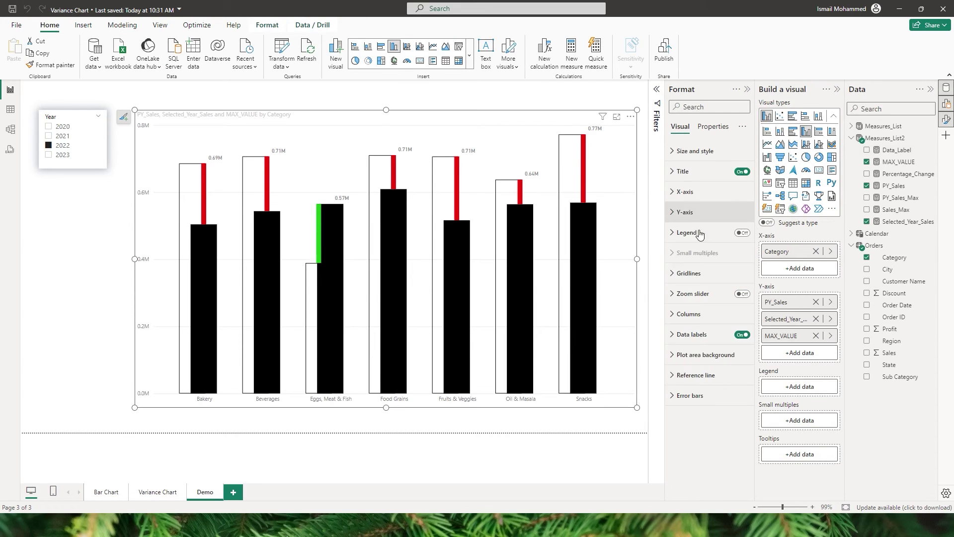
left_click(681, 338)
scroll(710, 318, "down", 5)
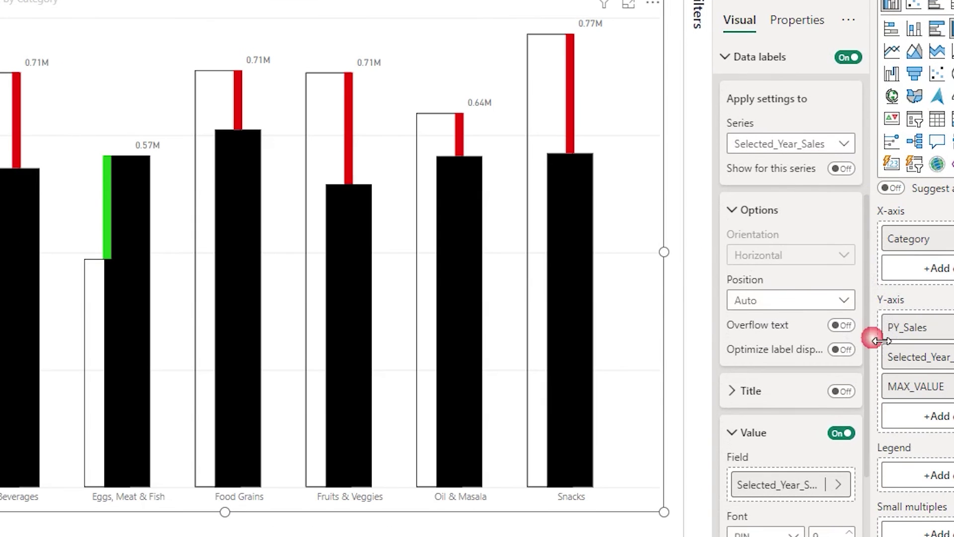
left_click(843, 144)
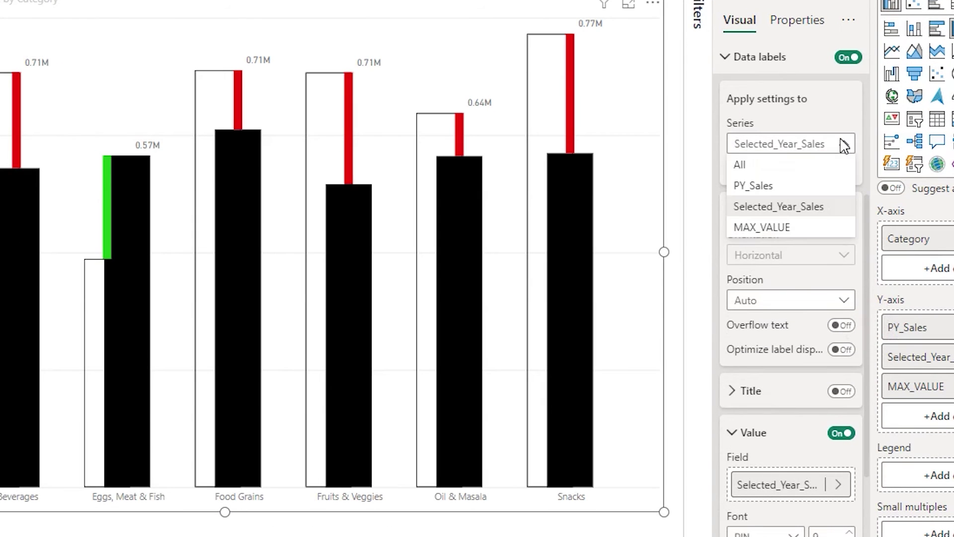
left_click(785, 229)
left_click(751, 432)
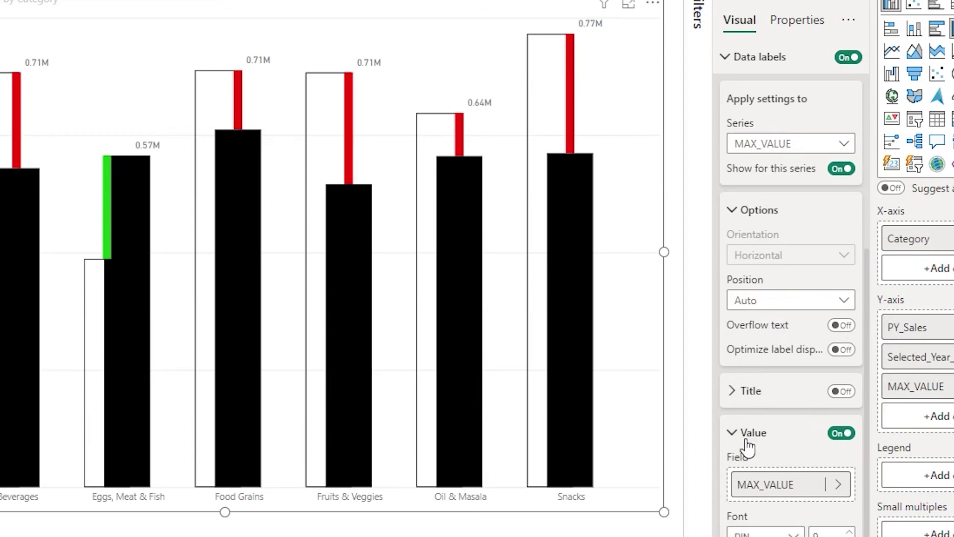
scroll(867, 347, "down", 2)
scroll(867, 354, "down", 2)
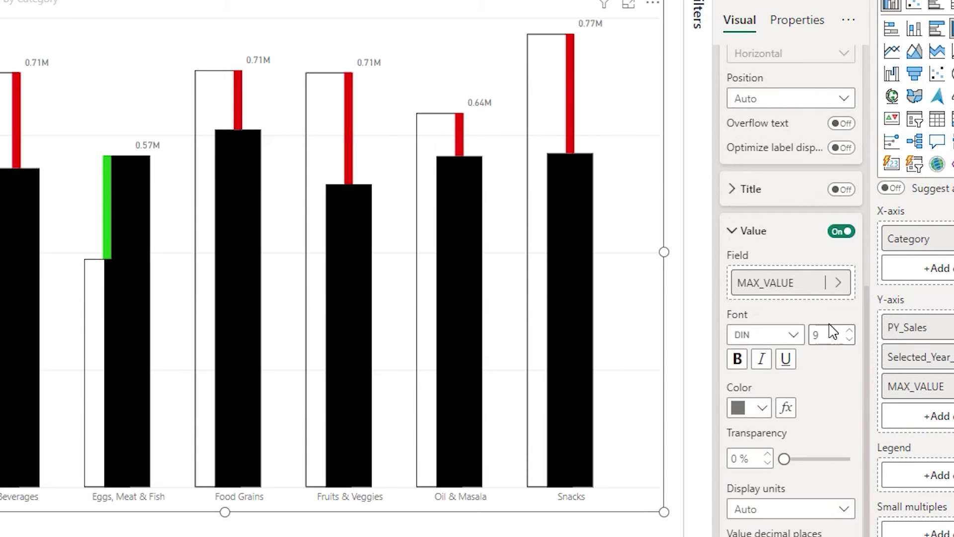
left_click(839, 285)
left_click(938, 382)
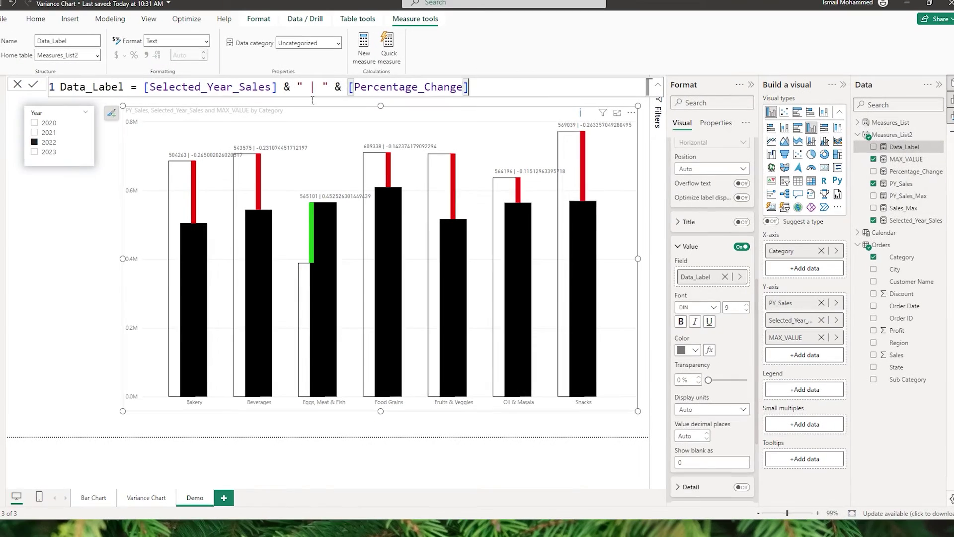
Wrap [Selected_Year_Sales] in the Data_Label measure in a FORMAT function with the format string "$#,.0,K" and commit it
left_click(154, 91)
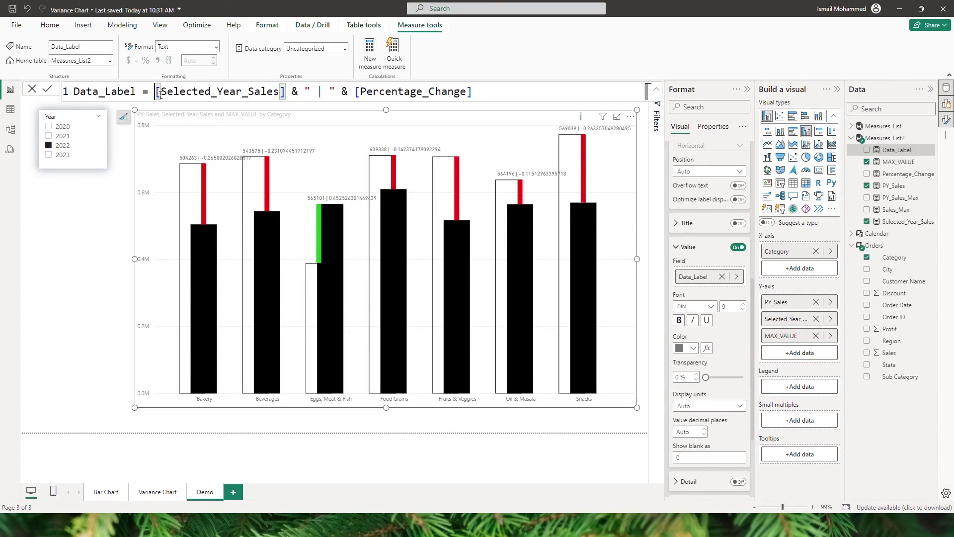
type("FORMAT(")
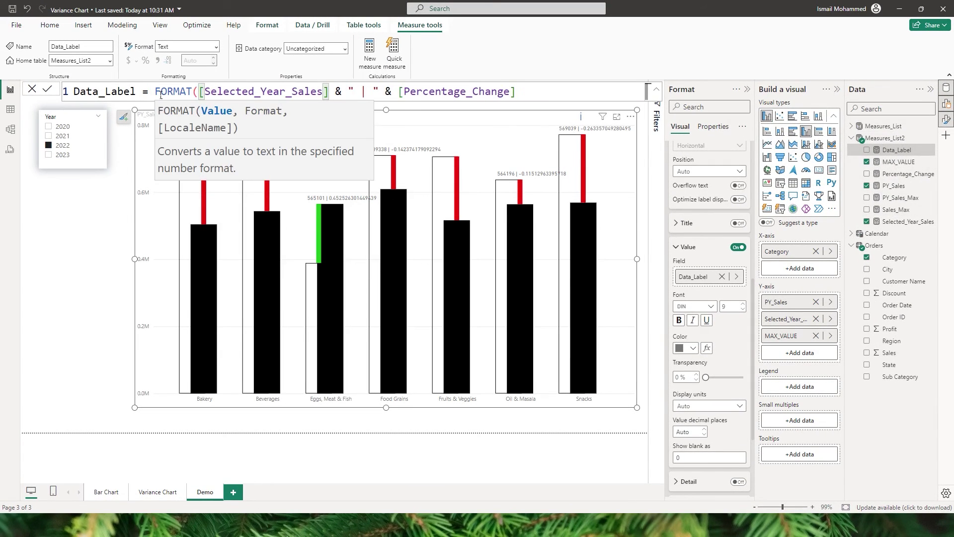
left_click(327, 93)
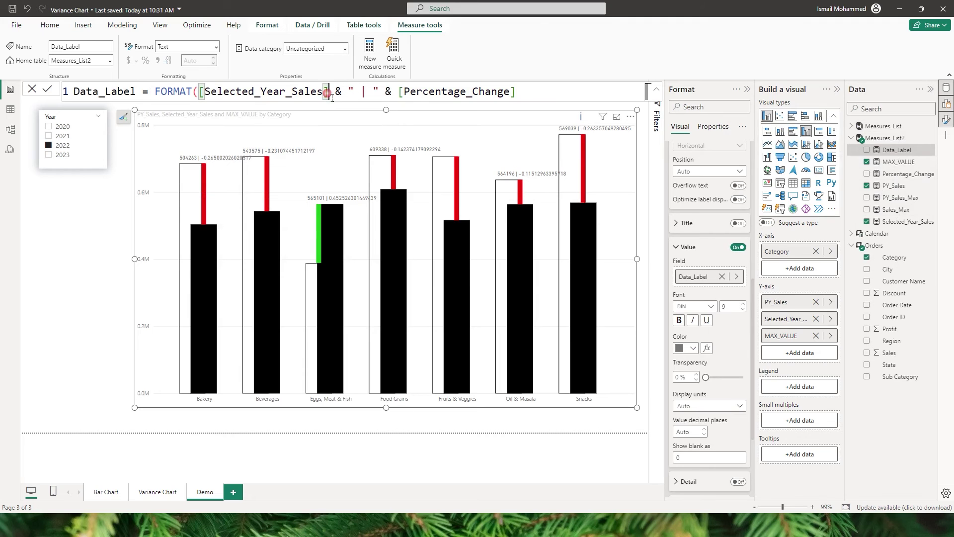
type(",\"")
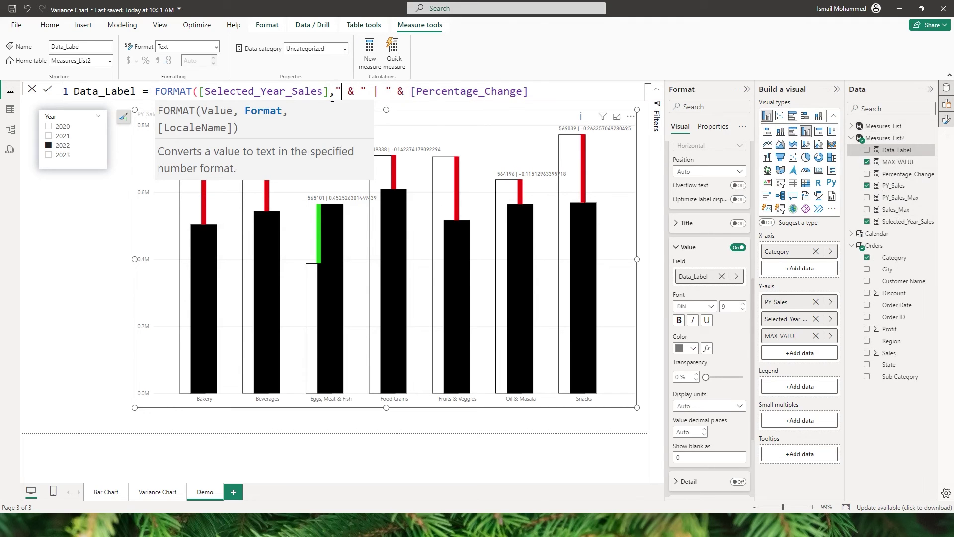
type("$")
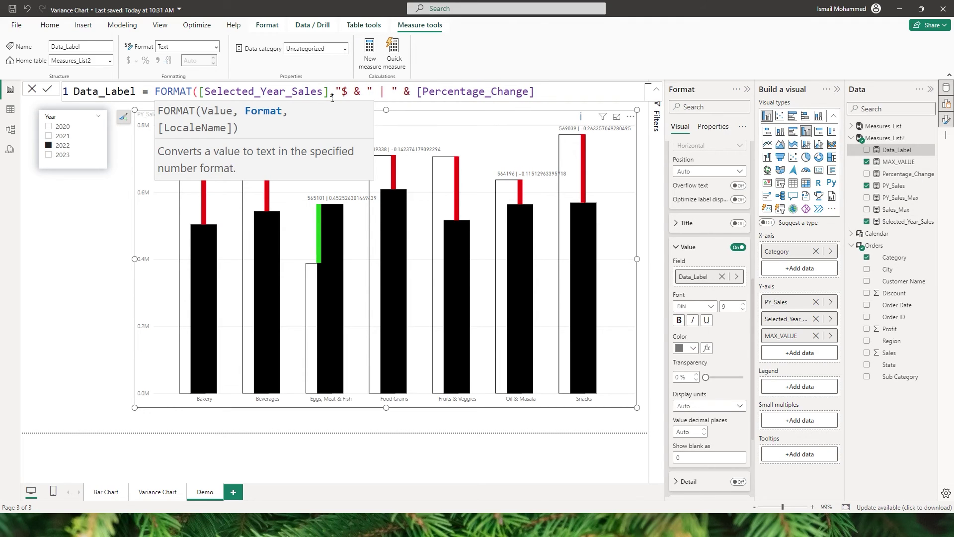
type("#")
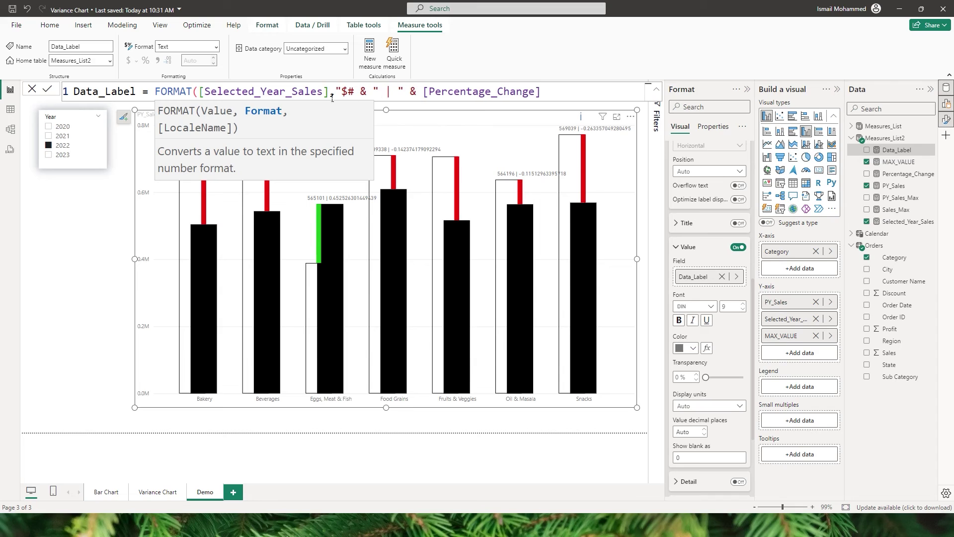
type(",")
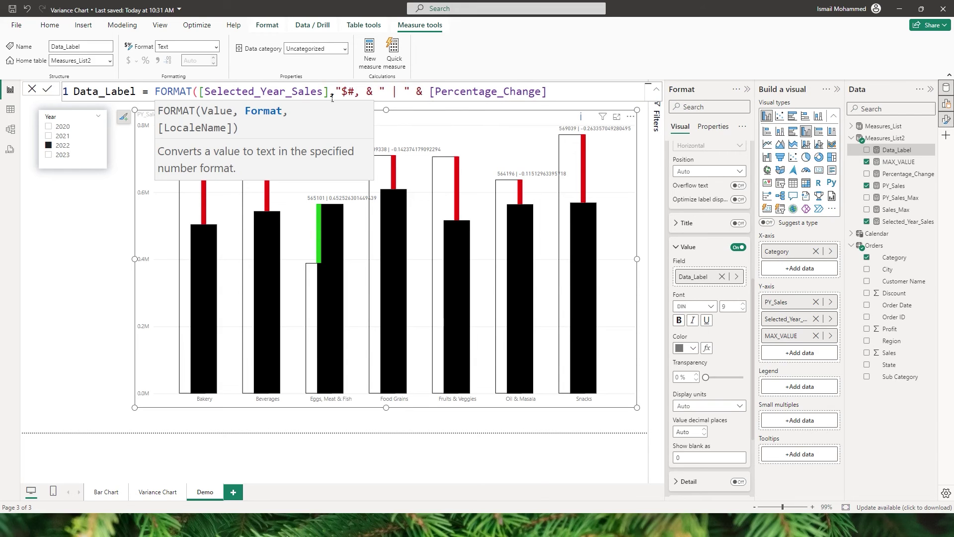
type(".")
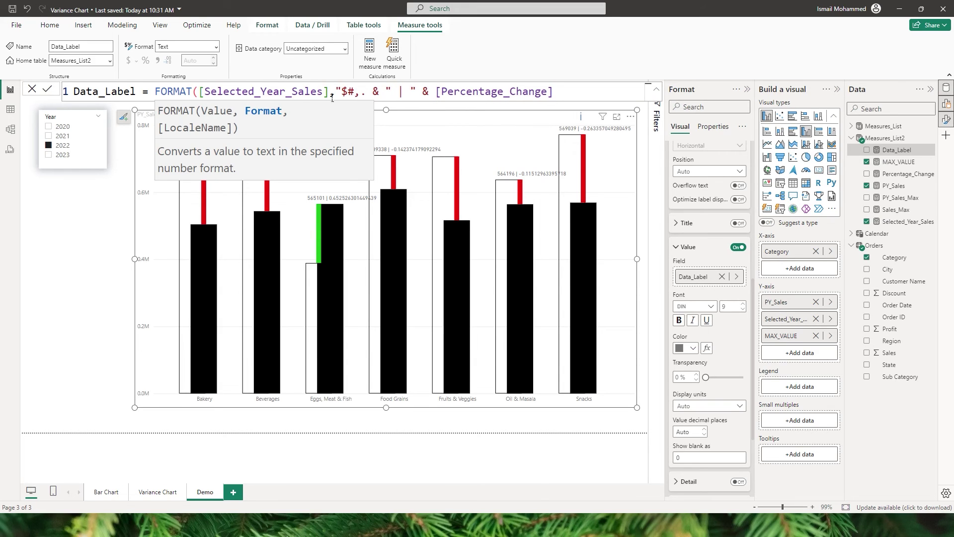
type("0")
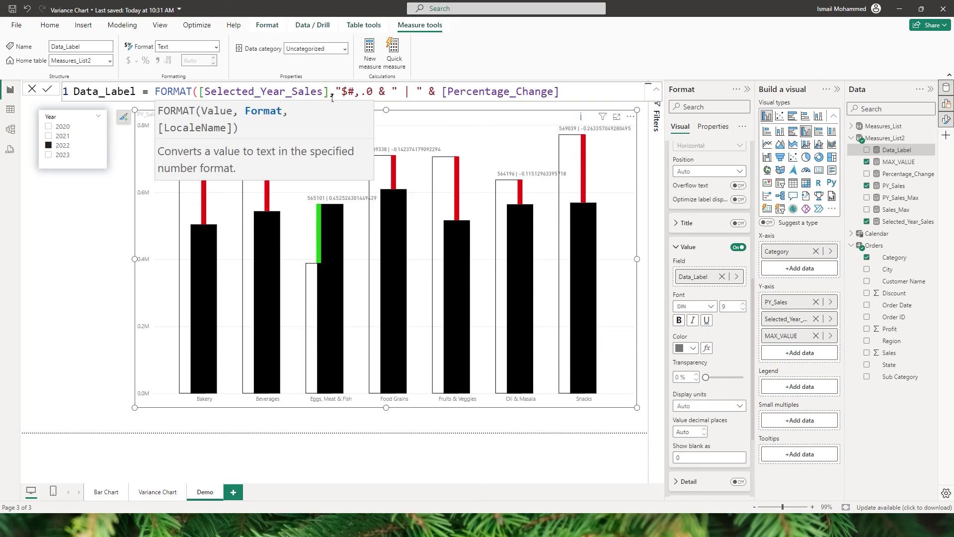
type(",K")
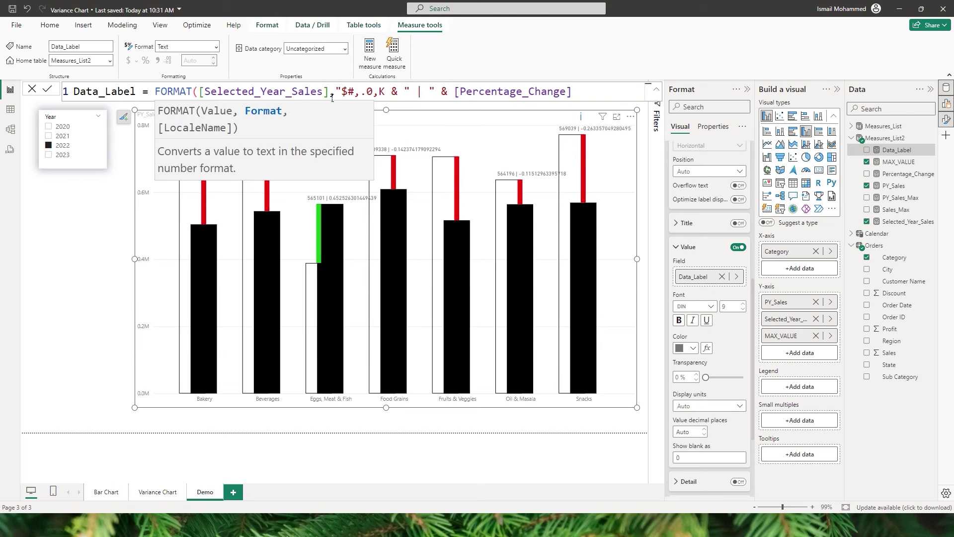
type("\"")
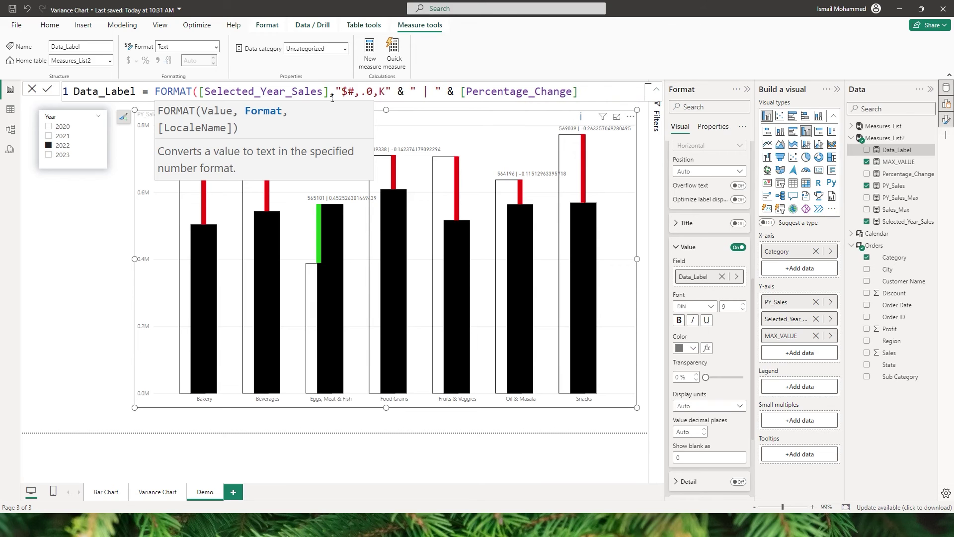
key("Return")
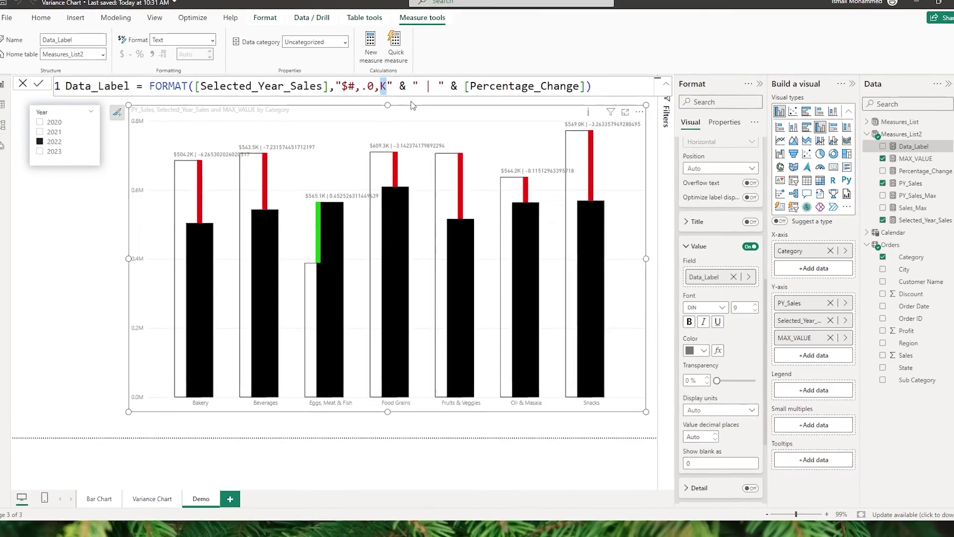
Wrap [Percentage_Change] in the Data_Label measure in a FORMAT function with the format string "0.0%" and commit the measure
left_click(464, 86)
type("Fo")
key("Tab")
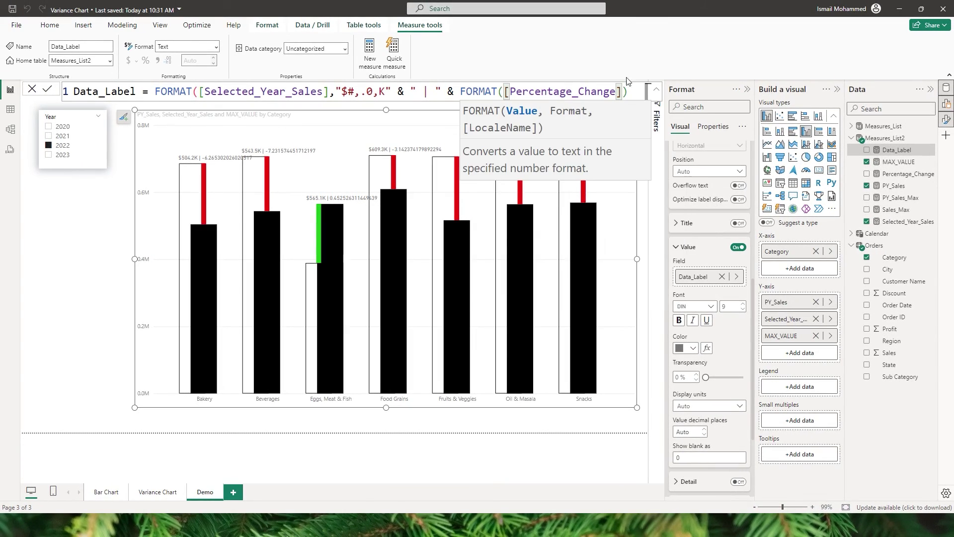
left_click(622, 92)
type(",\"0")
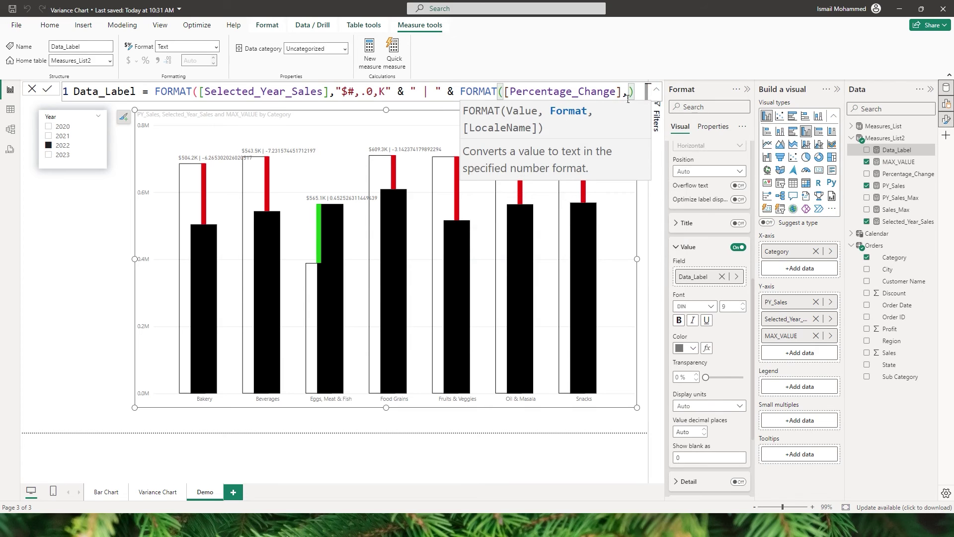
type(".0%\"")
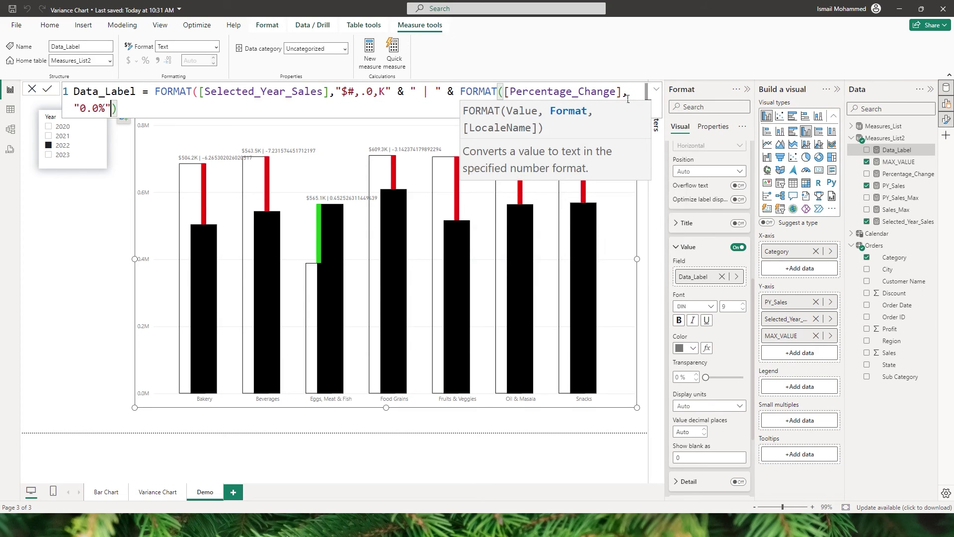
key("Return")
type(")")
key("Return")
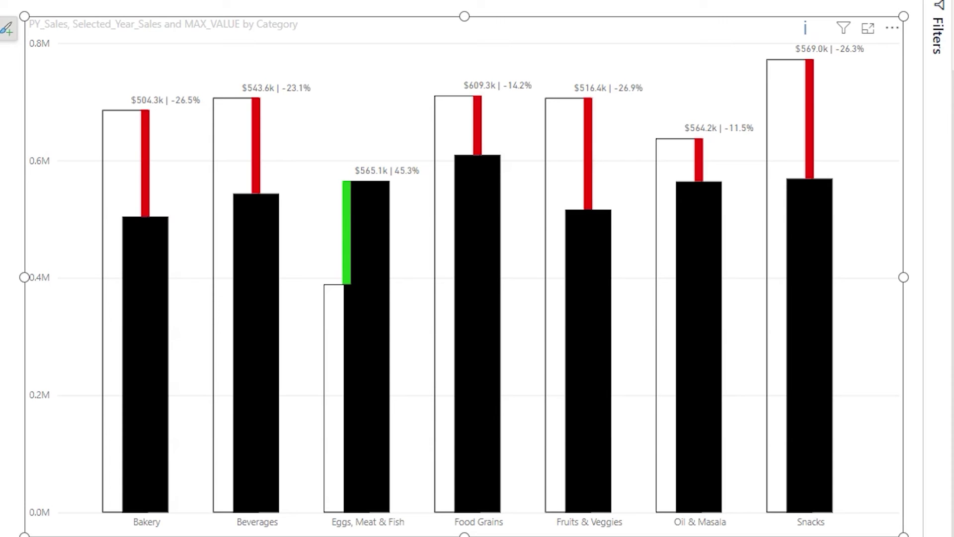
Create a measure in Measures_List2: Color_Format = IF([Percentage_Change] >0,"Green","Red")
left_click(896, 156)
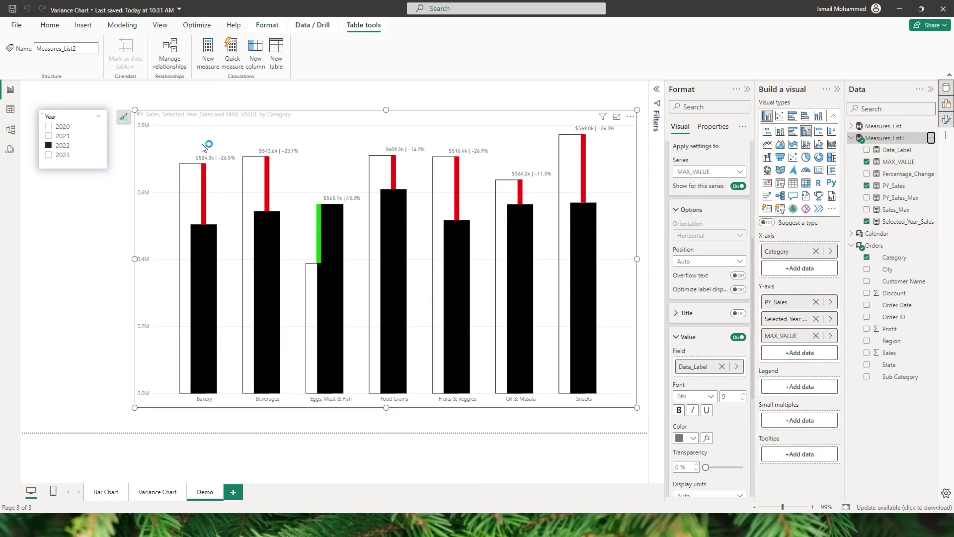
type("Color")
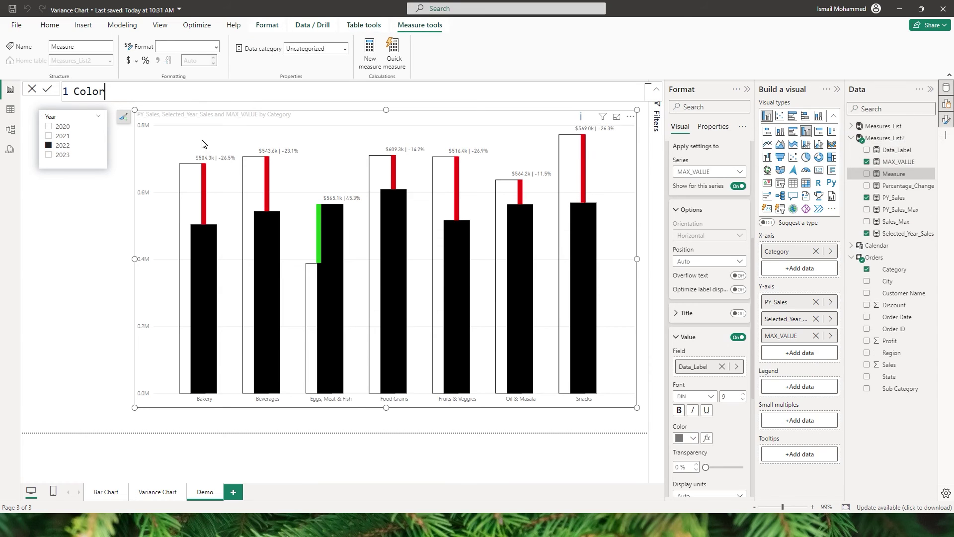
type("_Format = IF(")
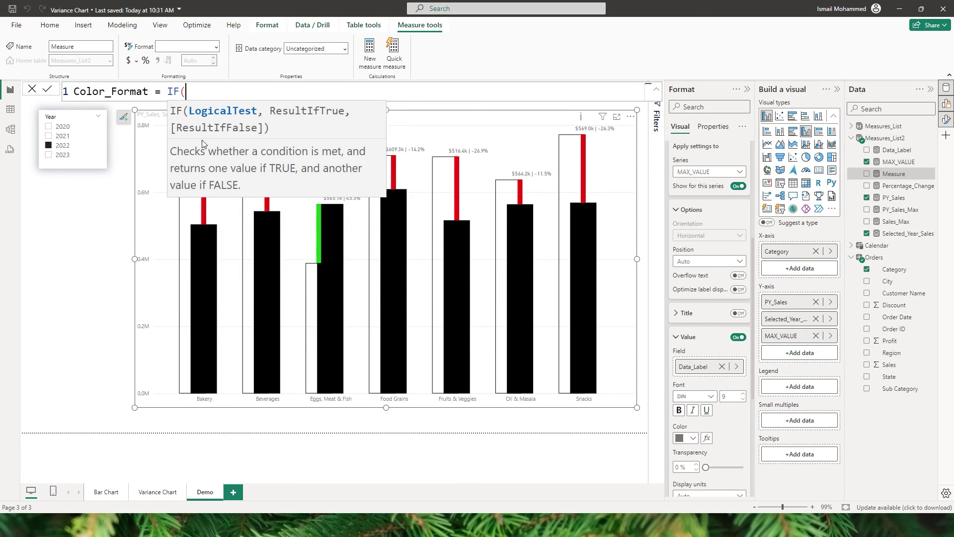
type("perce")
key("Down")
key("Tab")
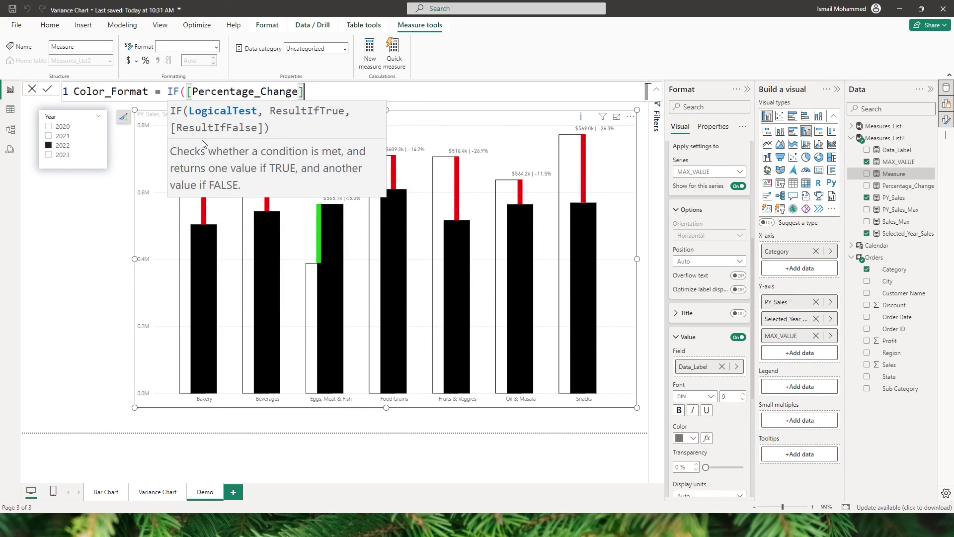
type(">0")
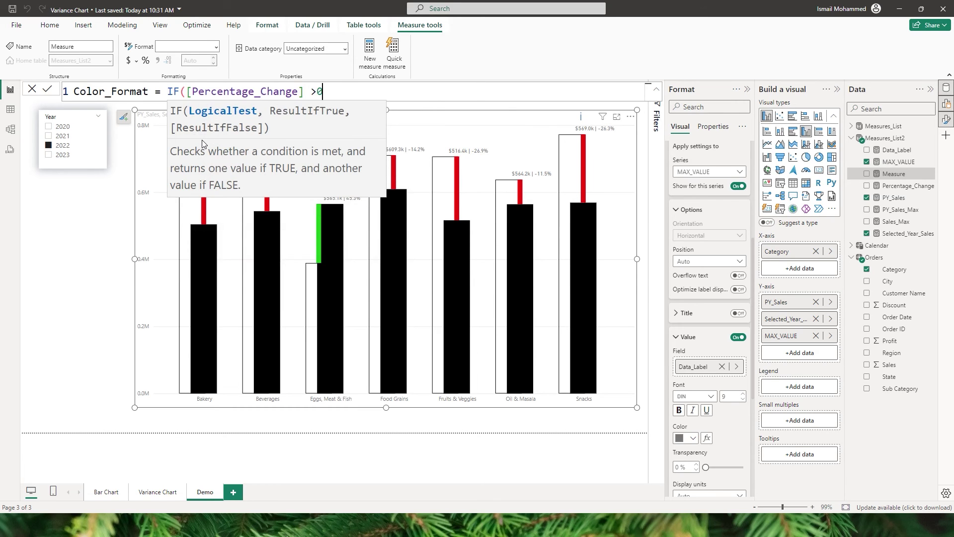
type(",\"Green\",\"R")
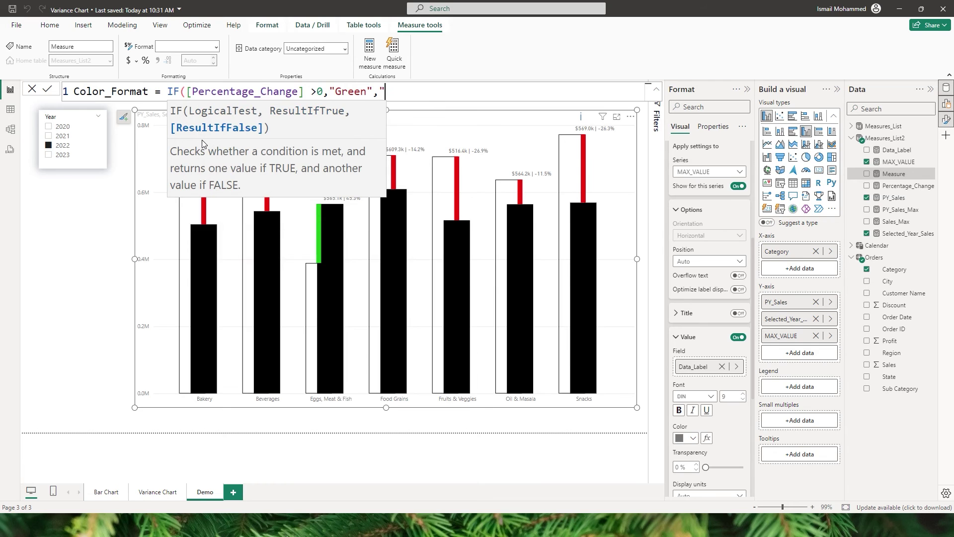
type("ed\")")
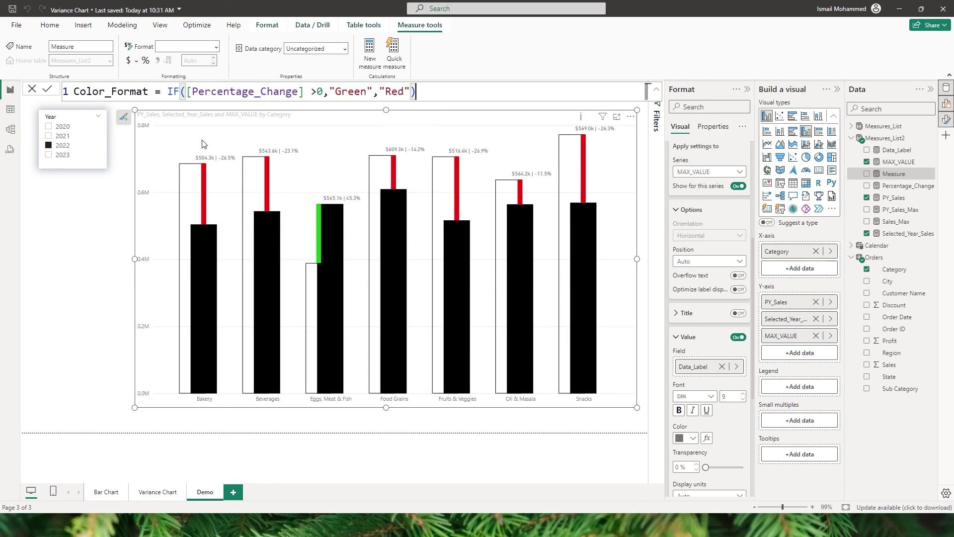
key("Return")
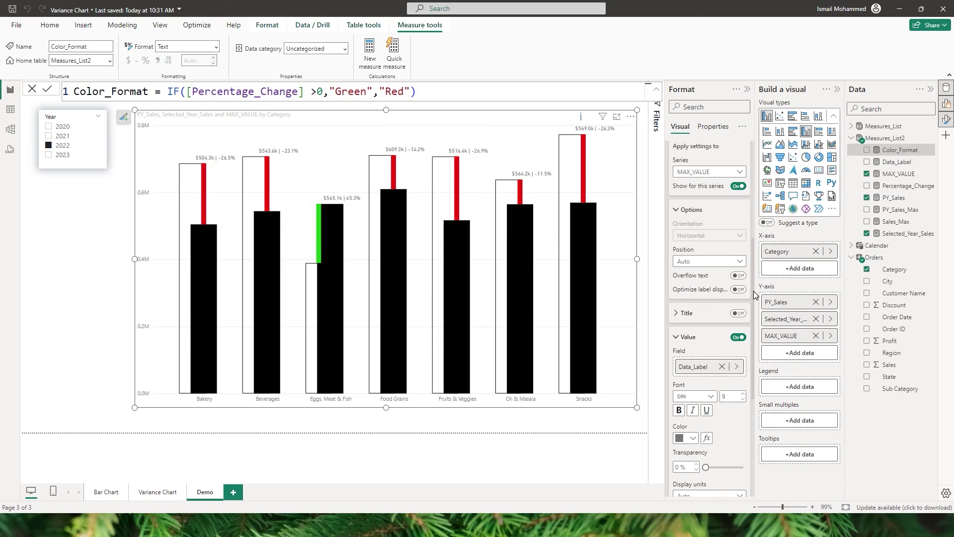
Apply conditional formatting to the MAX_VALUE data label value color, using the Field value style based on Color_Format
scroll(745, 308, "down", 5)
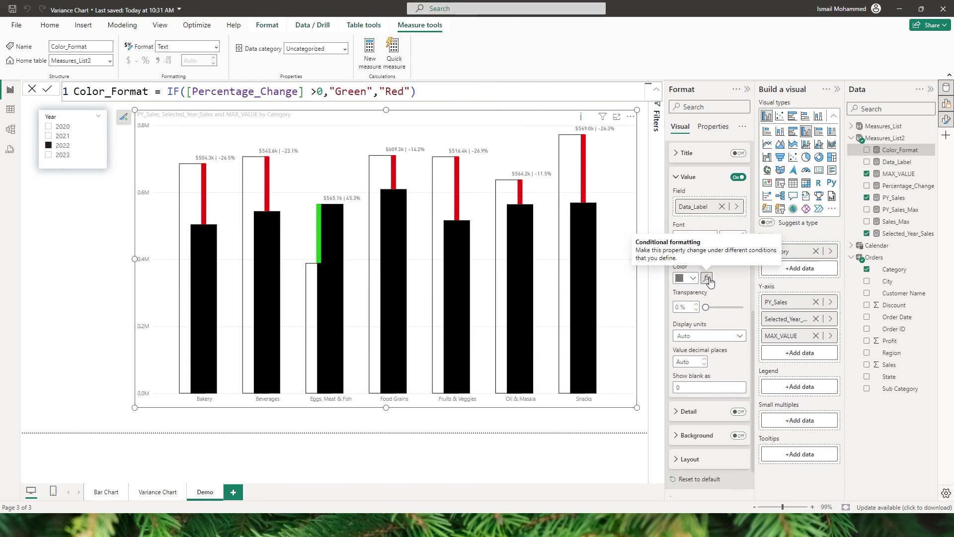
left_click(708, 279)
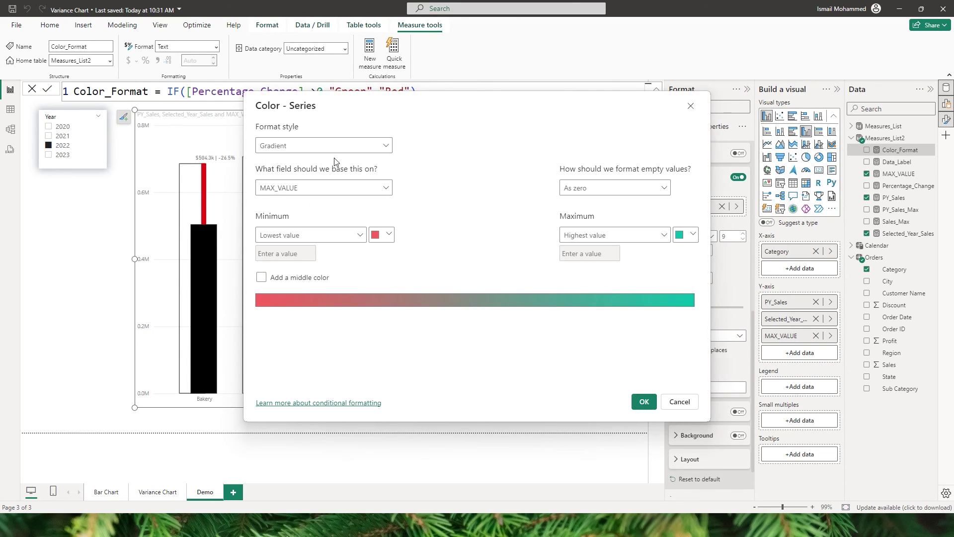
left_click(386, 146)
left_click(301, 192)
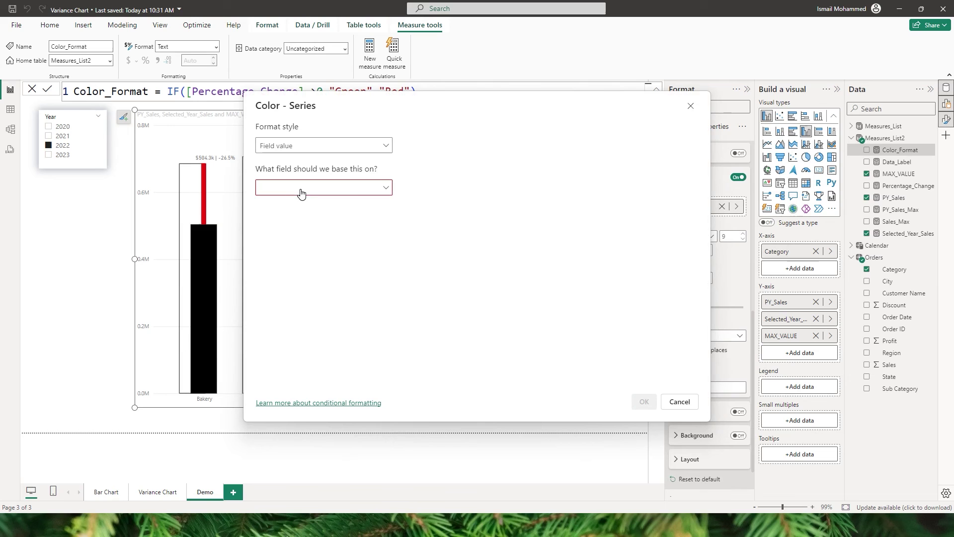
left_click(370, 187)
left_click(271, 235)
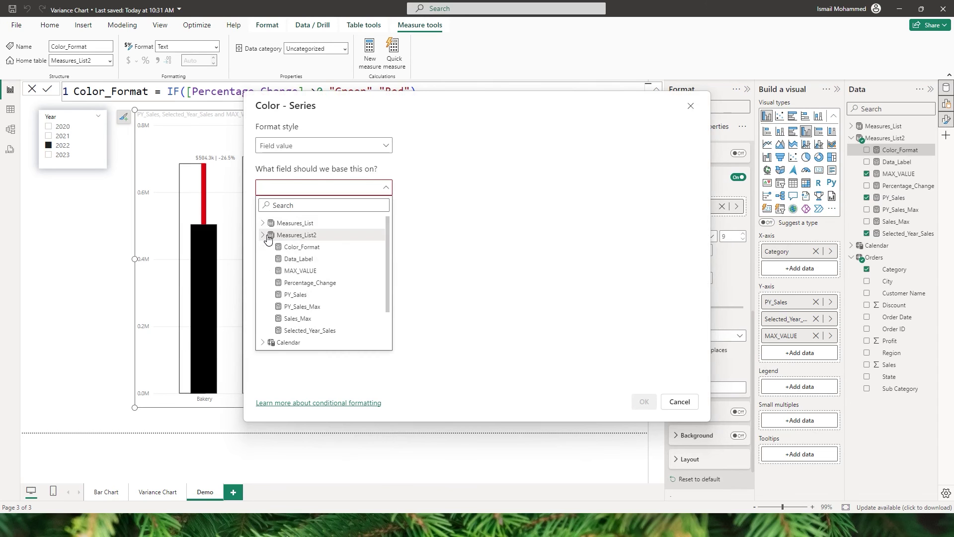
left_click(298, 247)
left_click(644, 402)
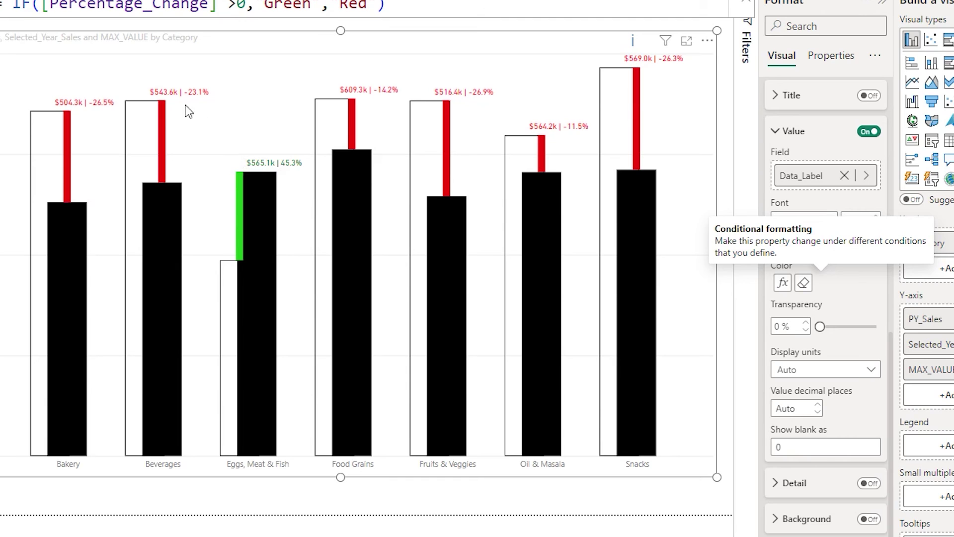
Set the MAX_VALUE data label values to font size 12 and bold, and deselect the chart
left_click(876, 218)
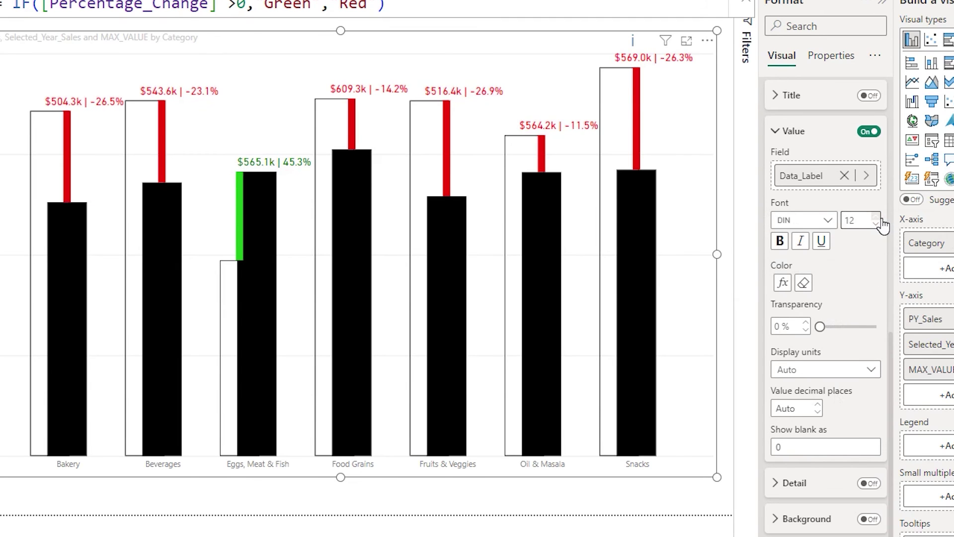
left_click(780, 242)
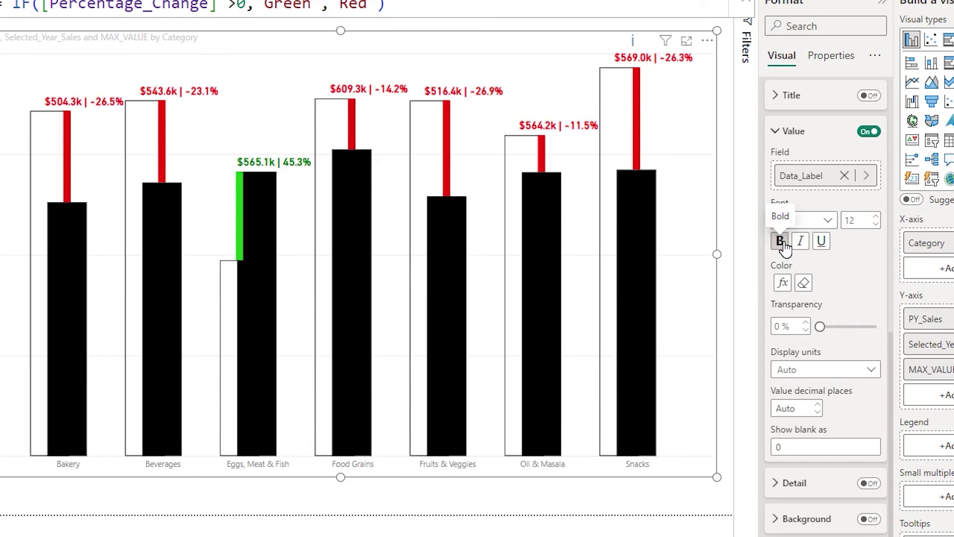
left_click(725, 226)
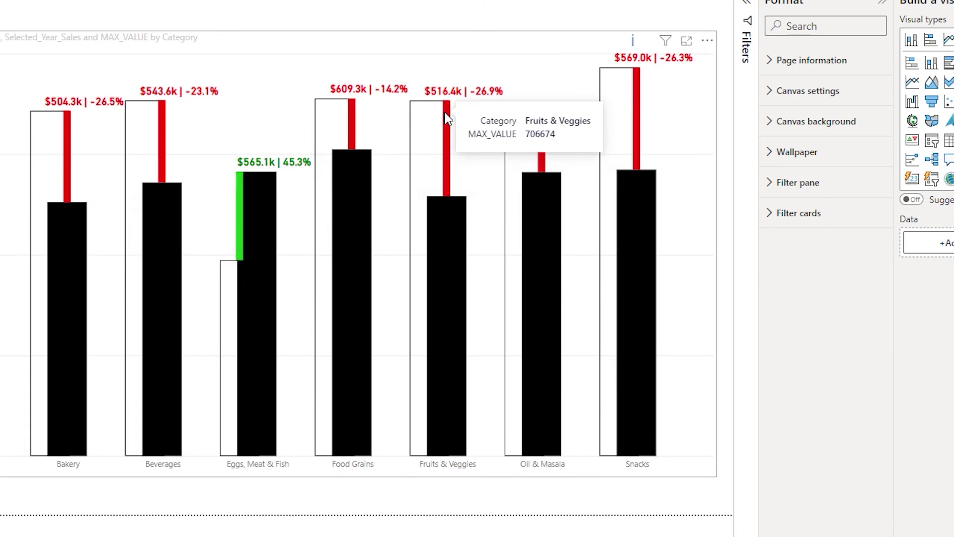
Reselect the variance chart and turn on Detail for the MAX_VALUE series' data labels
left_click(452, 34)
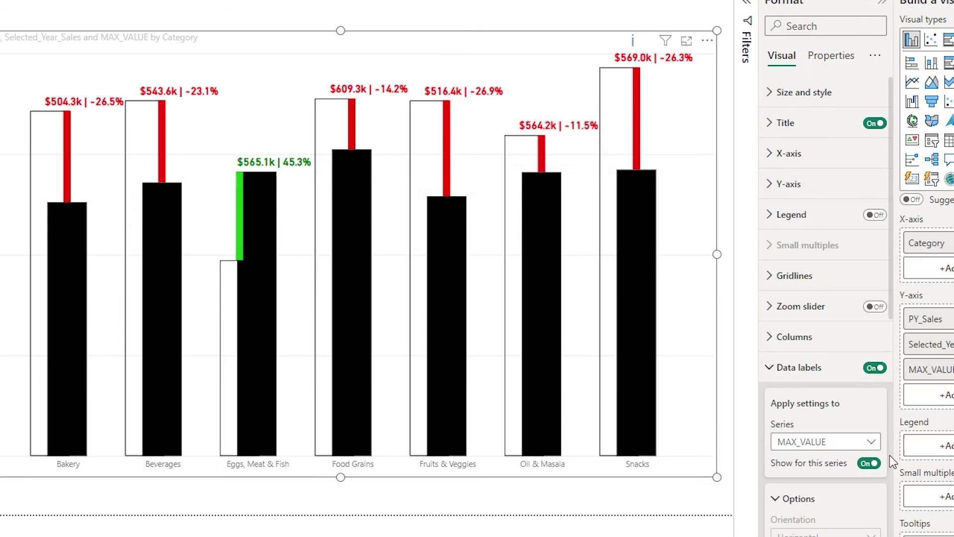
left_click_drag(891, 193, 905, 416)
scroll(904, 416, "down", 3)
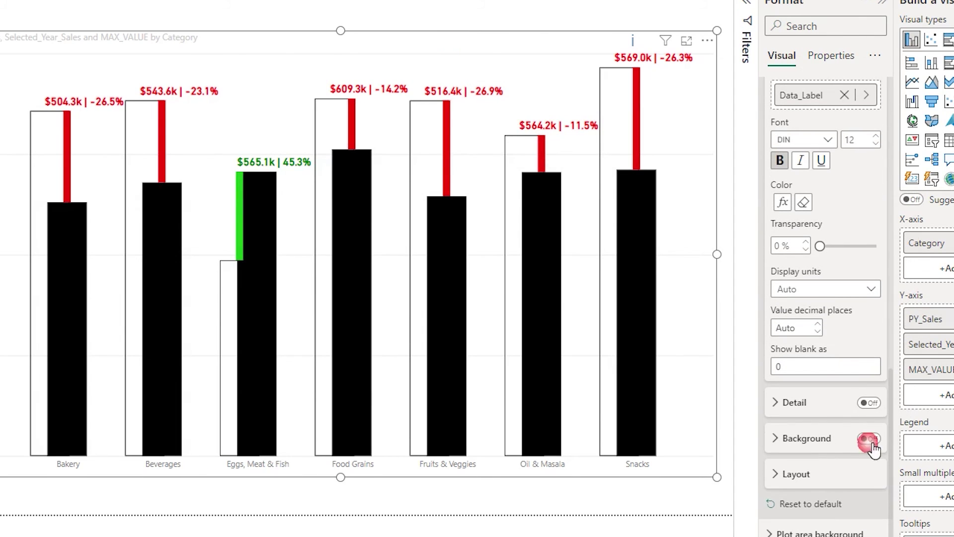
left_click(869, 403)
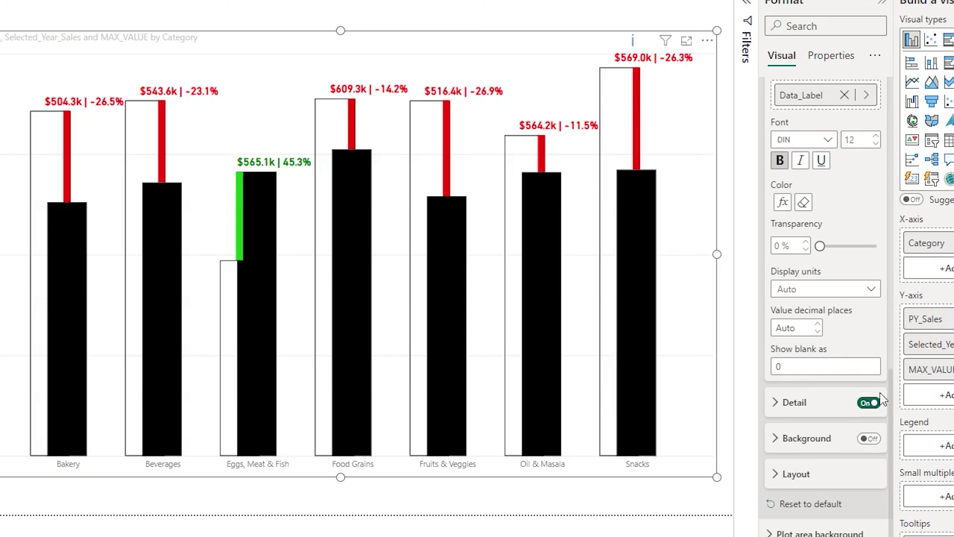
Add the PY_Sales measure from Measures_List2 as the detail data of the MAX_VALUE data labels
left_click(780, 405)
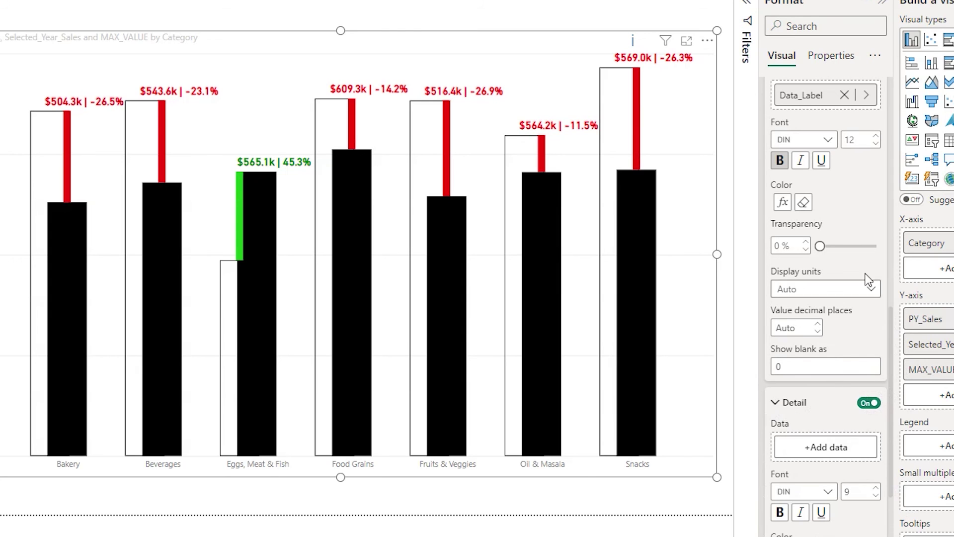
scroll(875, 342, "down", 5)
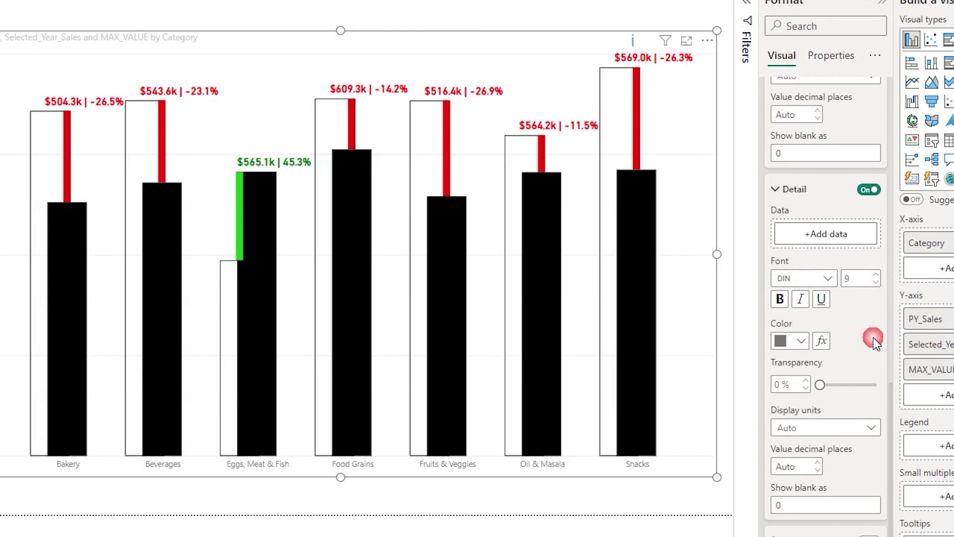
left_click(826, 238)
left_click(905, 135)
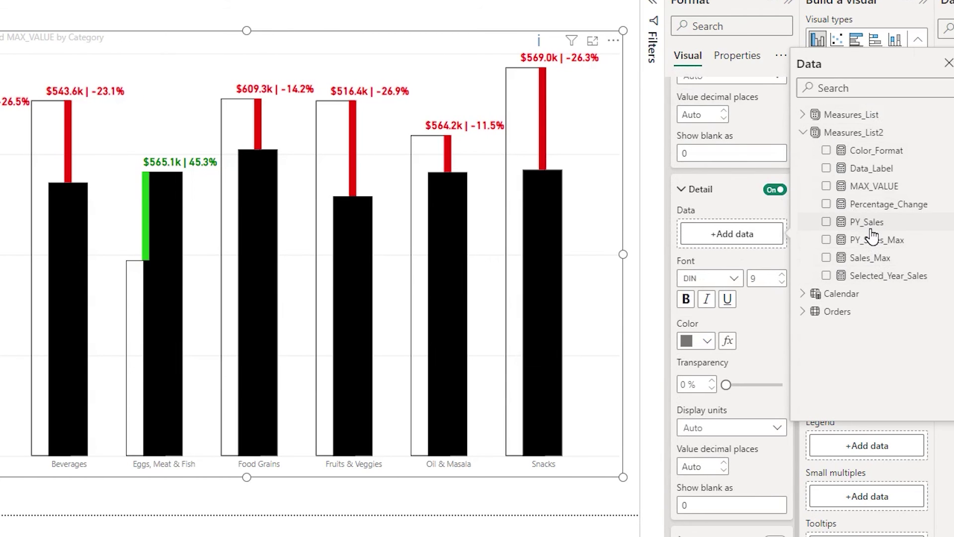
left_click(869, 222)
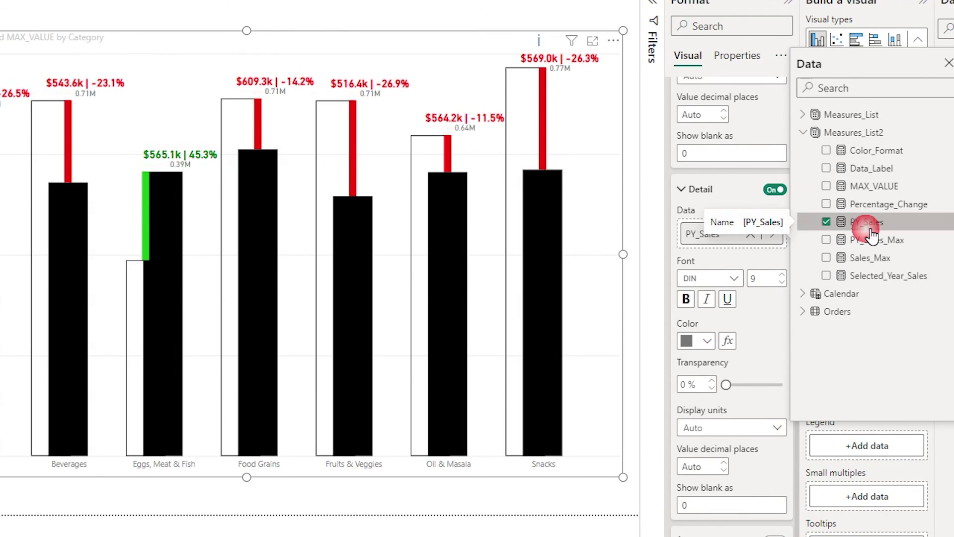
left_click(580, 231)
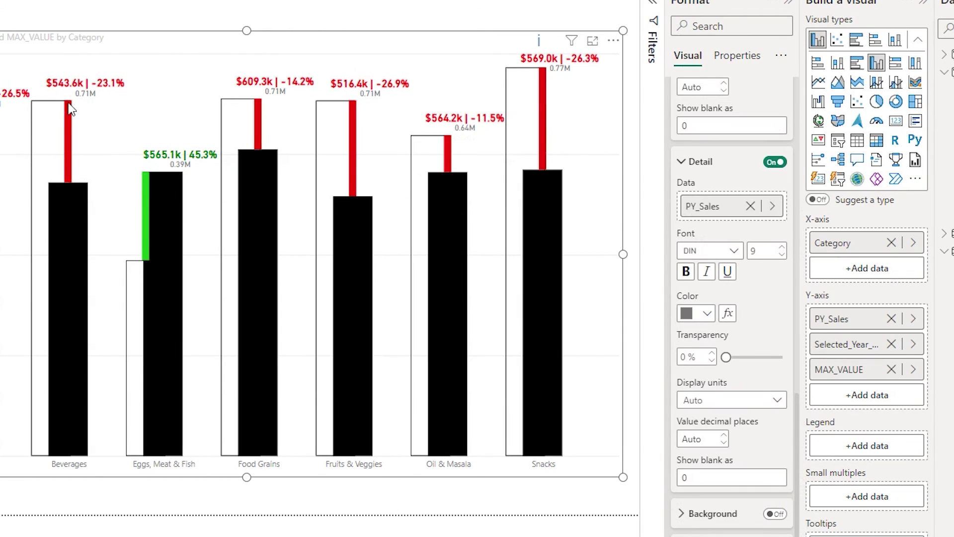
Define a new measure in Measures_List2 named PY_Sales_Label that joins the text "PY " with [PY_Sales]
mouse_move(279, 100)
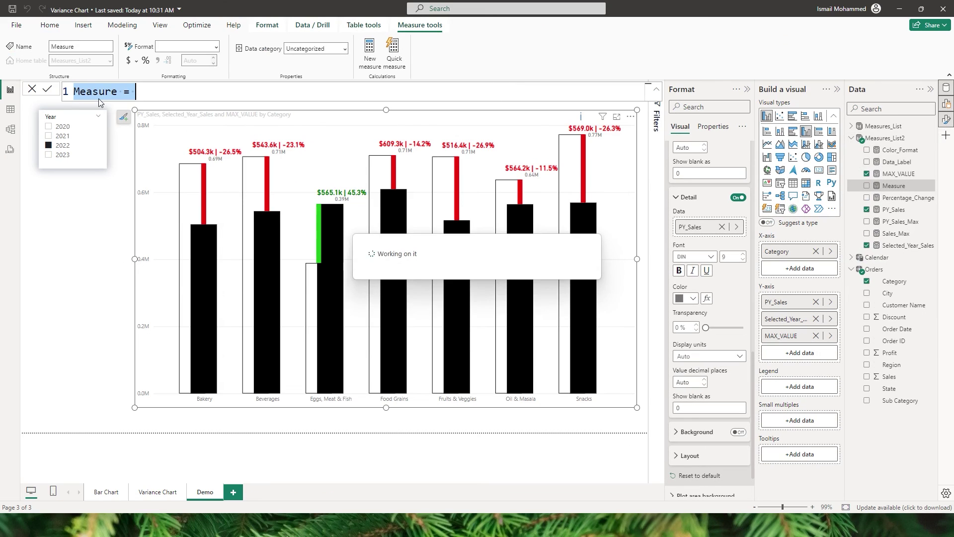
key("BackSpace")
type("PY_Sa")
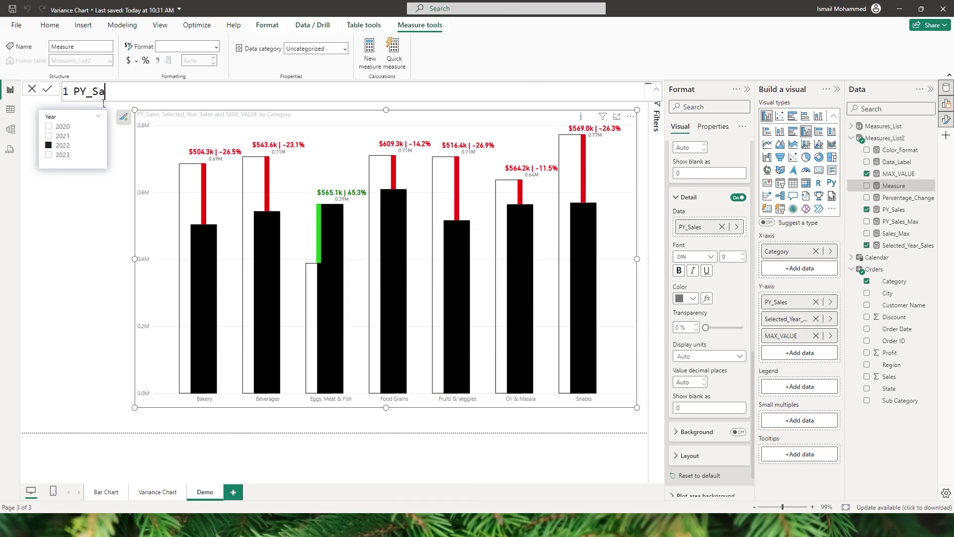
type("les_Label = \"PY \" & PY")
key("Down")
key("Down")
key("Down")
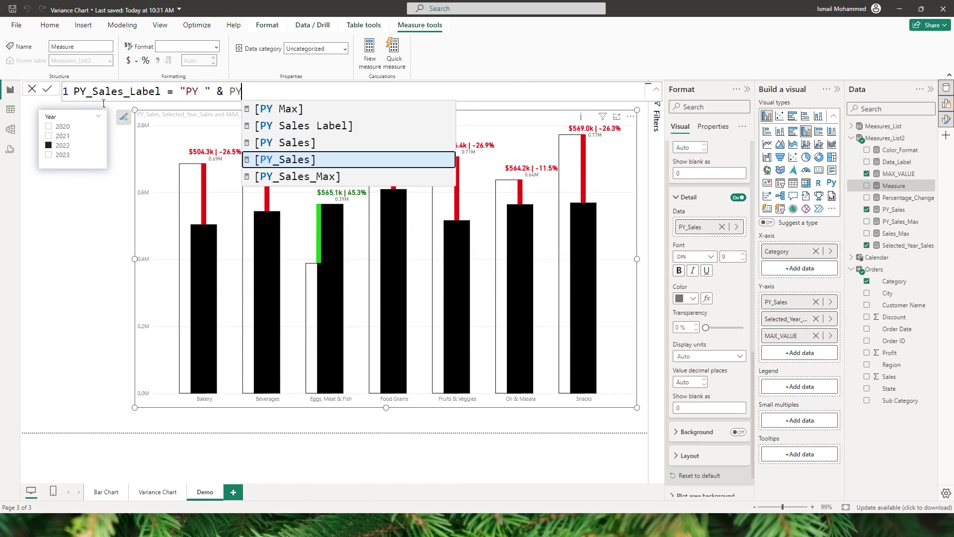
key("Tab")
Wrap [PY_Sales] in a FORMAT function with the format string "$#,.0,K" and commit the PY_Sales_Label measure
key("Left")
key("Left")
key("Left")
key("Left")
key("Left")
key("Left")
key("Left")
key("Left")
key("Left")
key("Left")
type("Format")
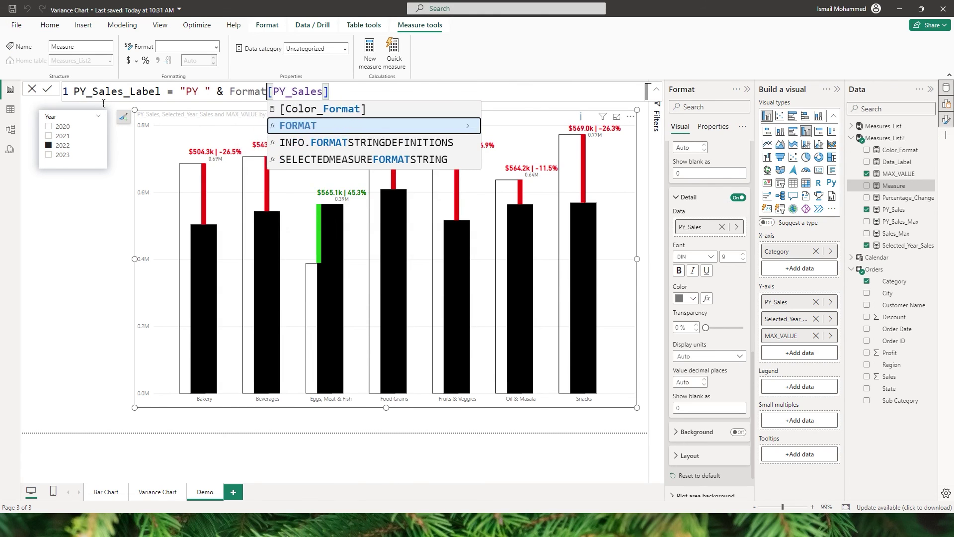
key("Tab")
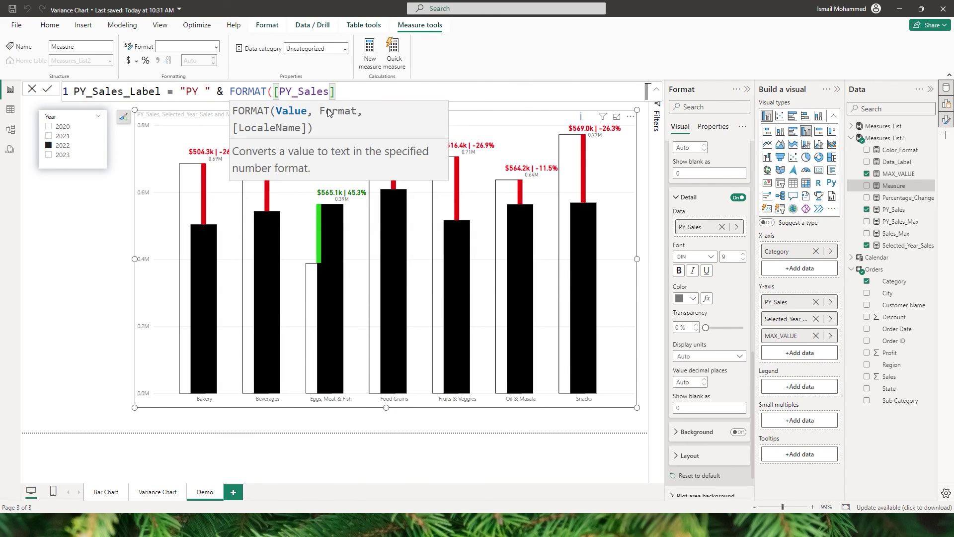
left_click(355, 90)
type(",")
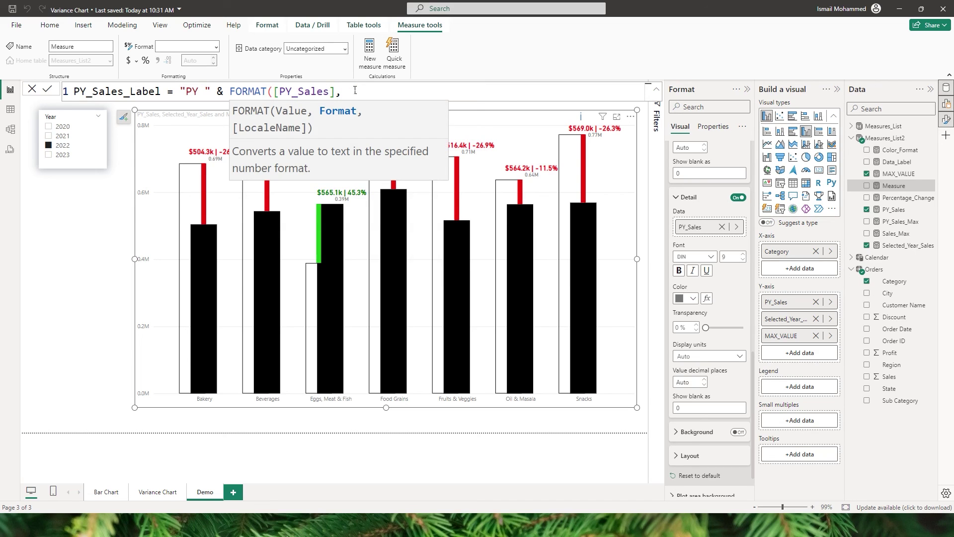
type("\"$#,.0,K\")")
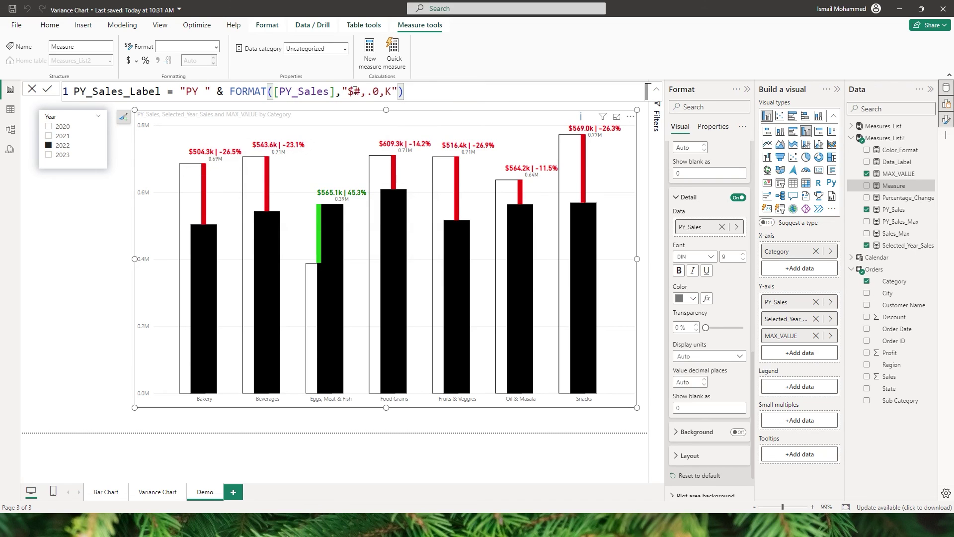
key("Return")
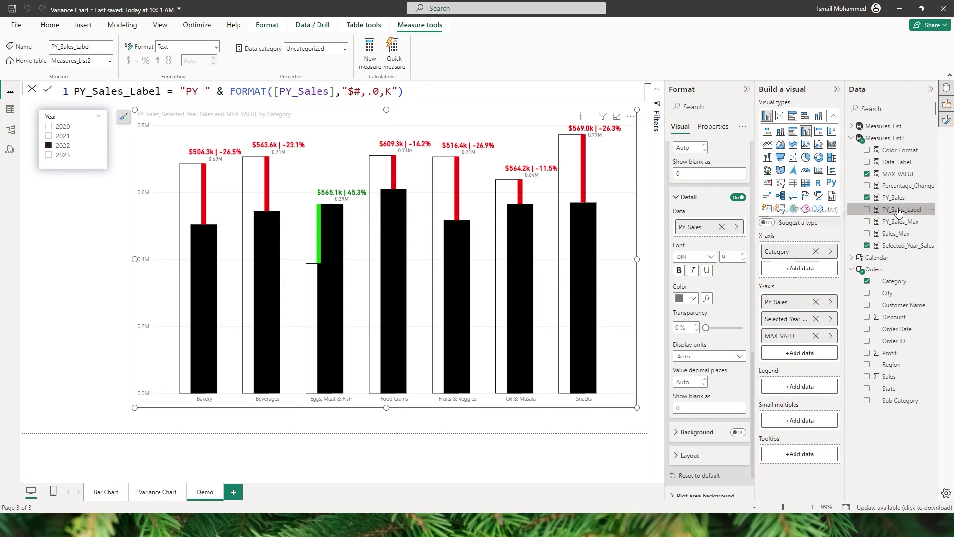
Replace the label detail field with PY_Sales_Label and style the detail text black at font size 10
left_click(737, 227)
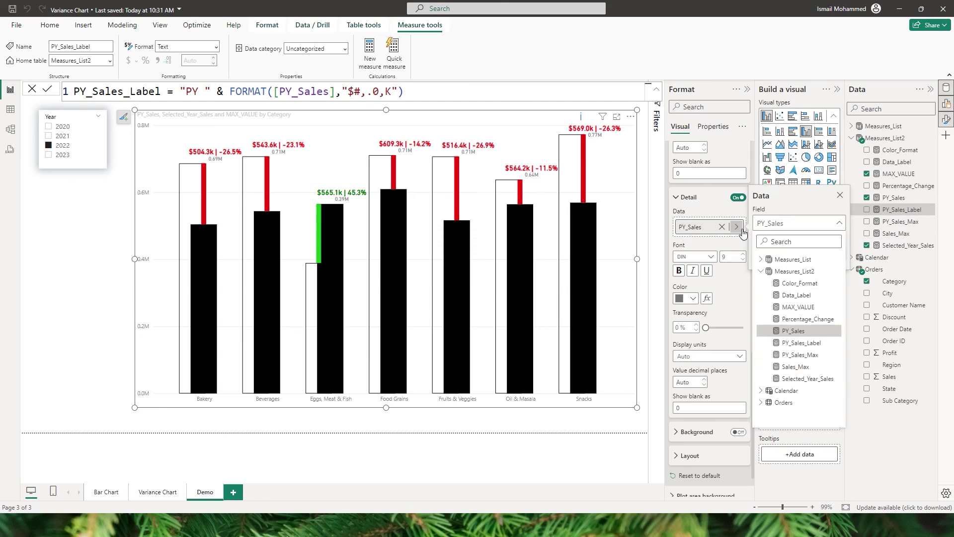
left_click(803, 343)
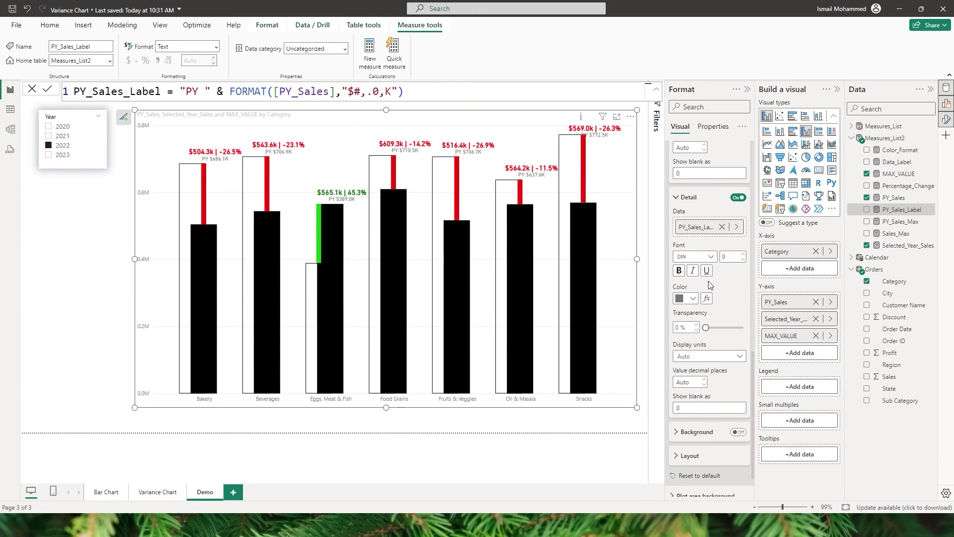
left_click(692, 298)
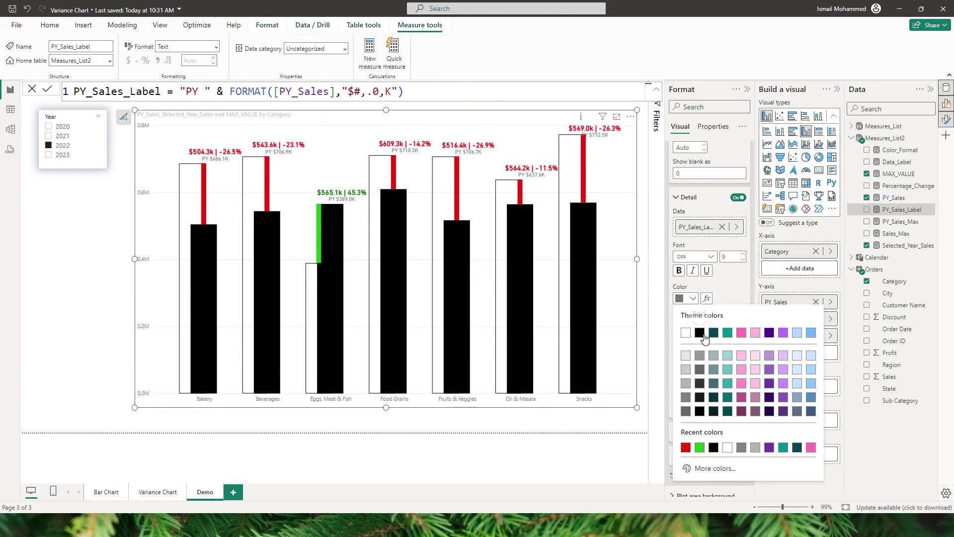
left_click(699, 333)
left_click(743, 254)
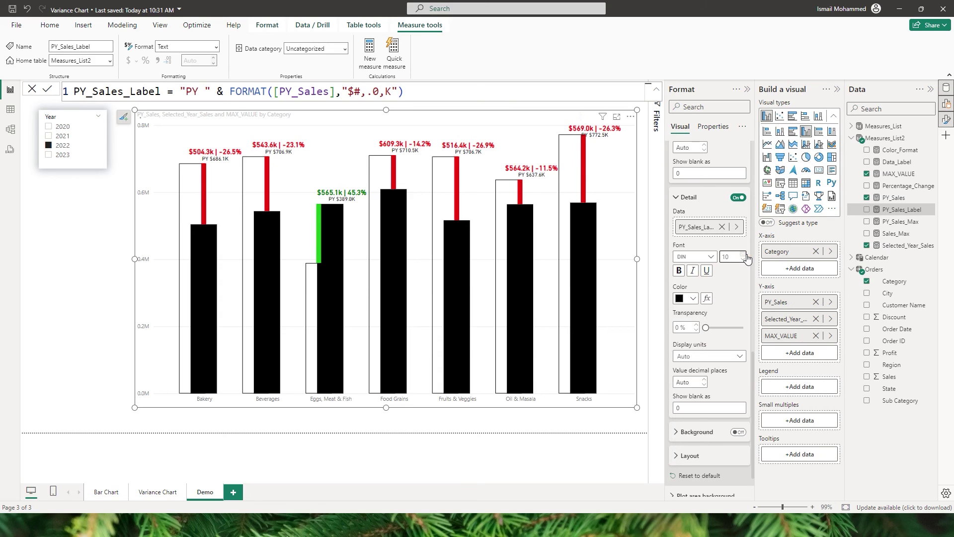
left_click(640, 184)
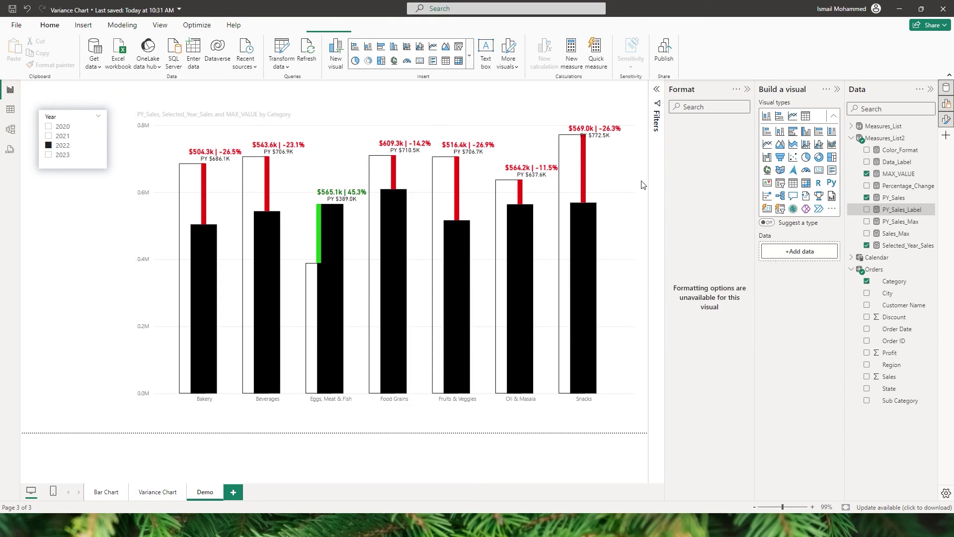